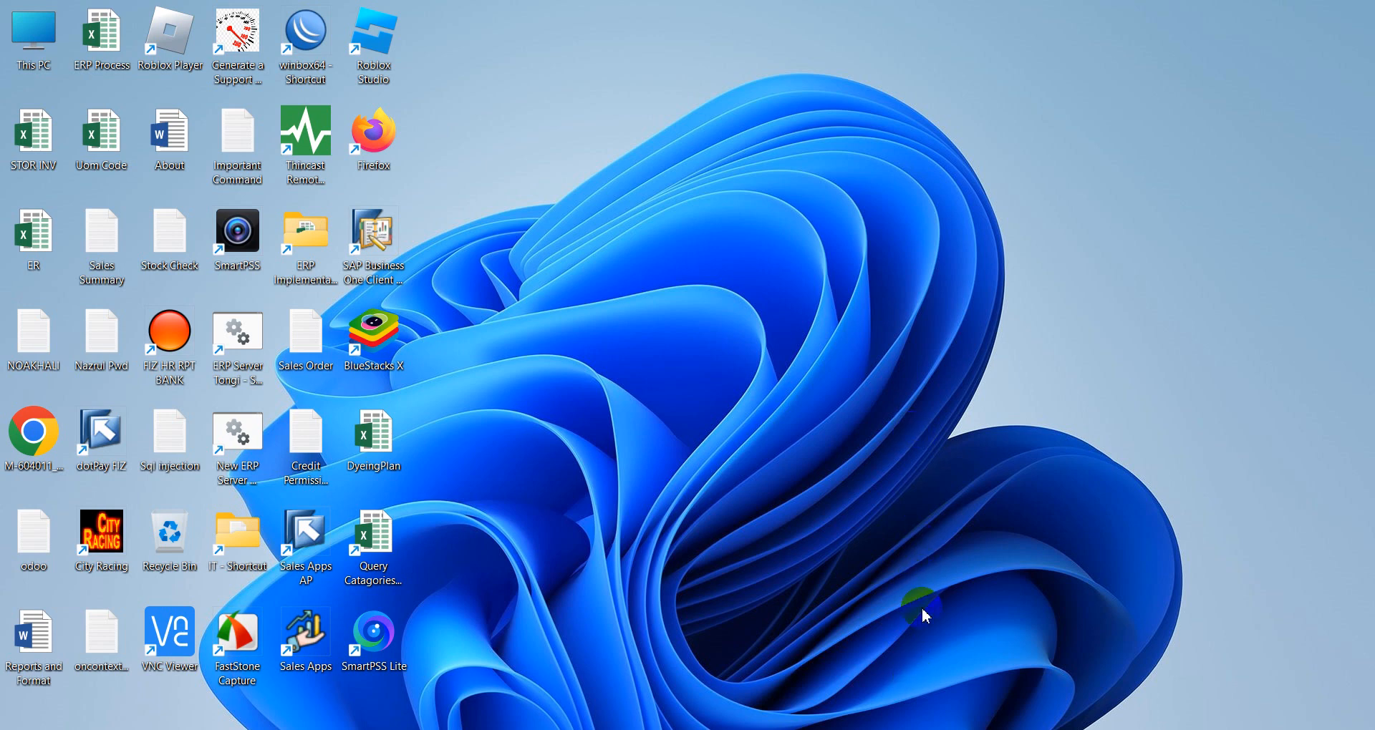
# - Switch to SAP Business One and open General Settings from the System Initialization section of Administration
pyautogui.click(888, 729)
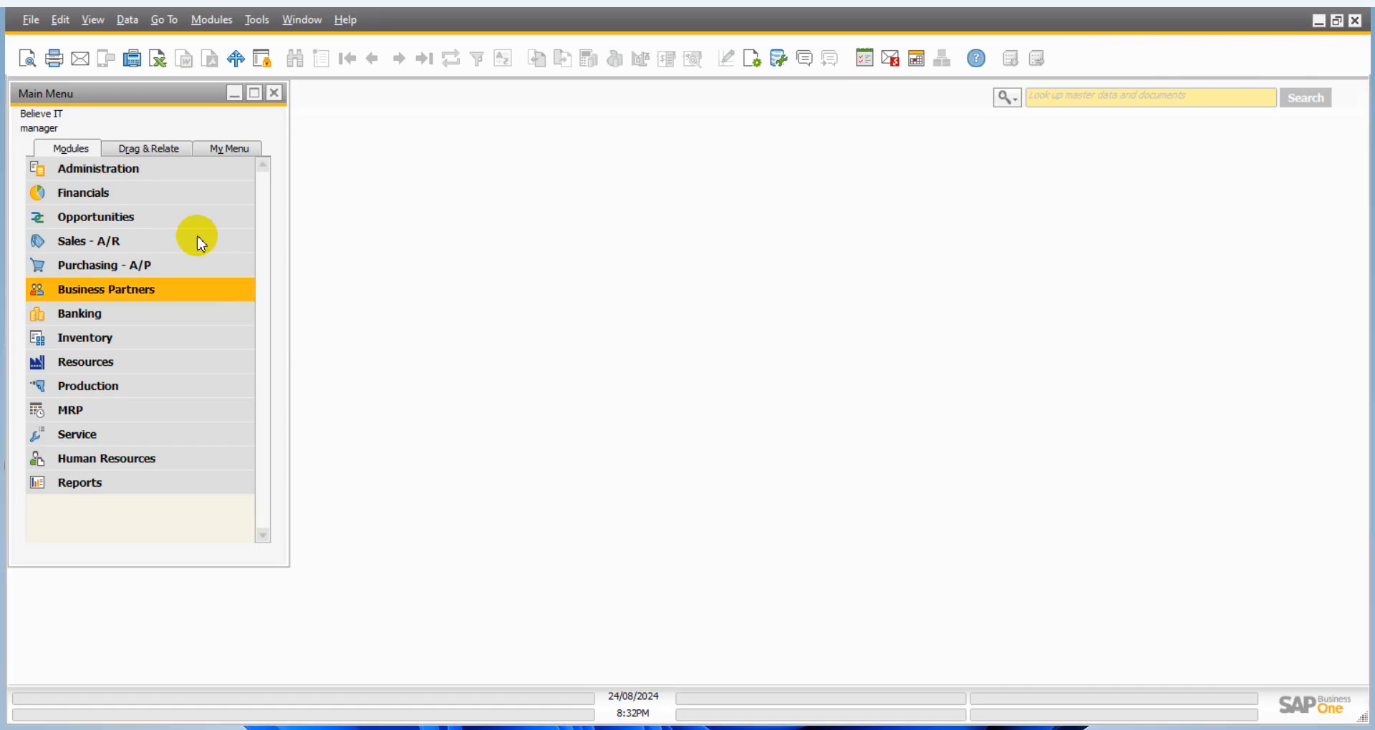
pyautogui.click(148, 176)
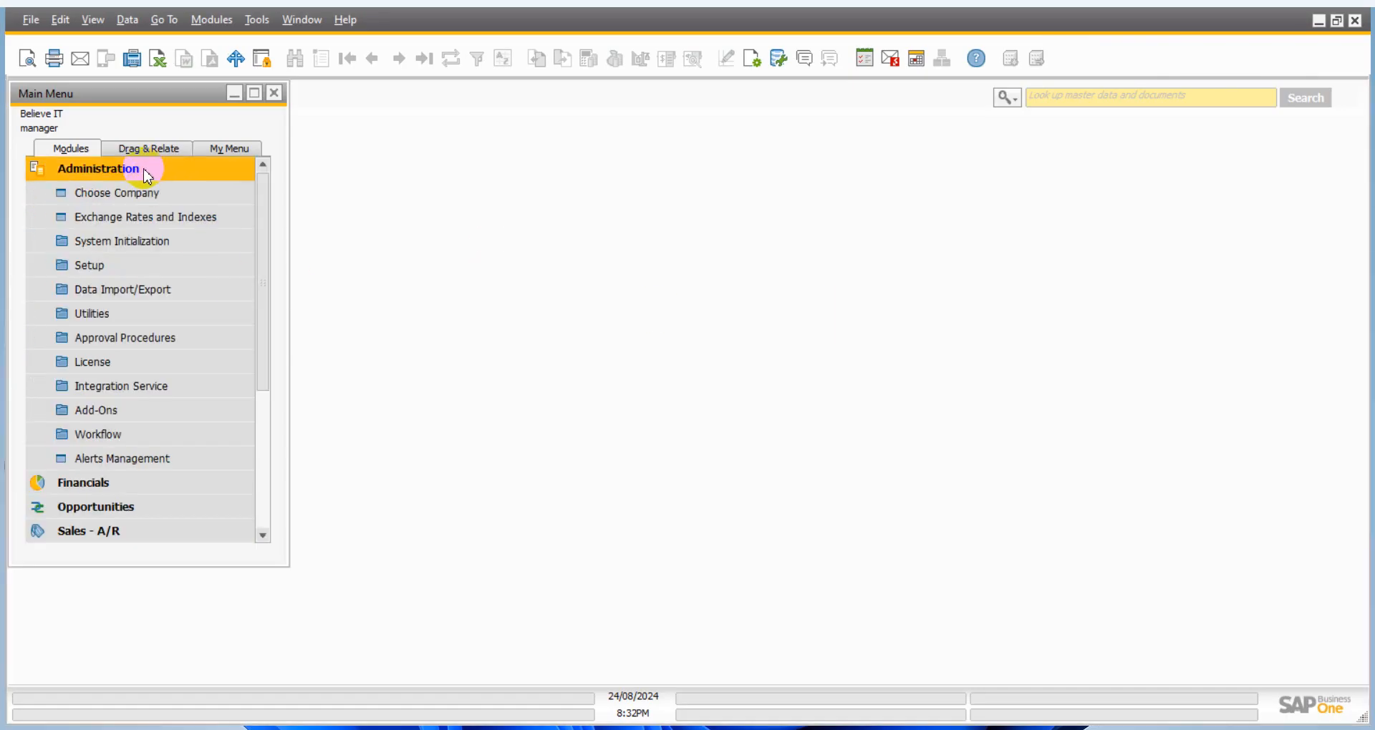
pyautogui.click(148, 241)
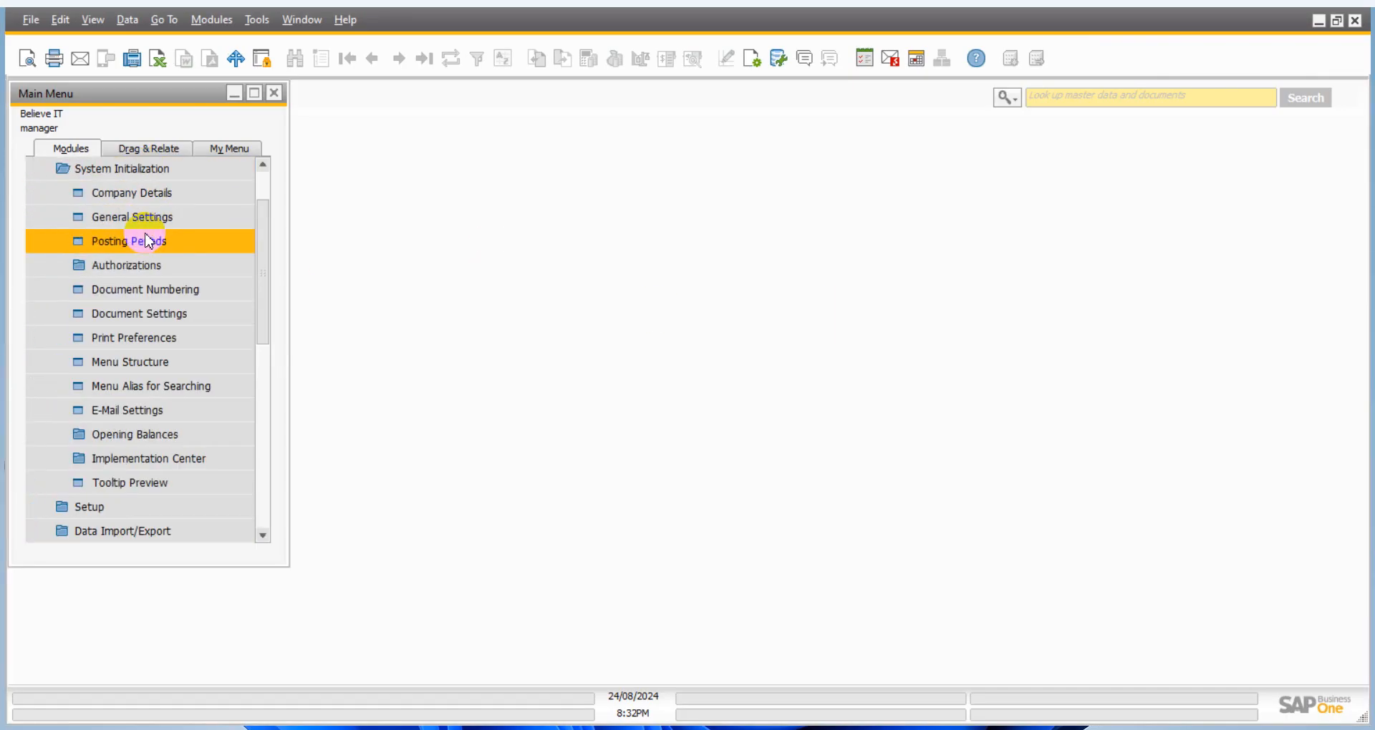
pyautogui.click(169, 217)
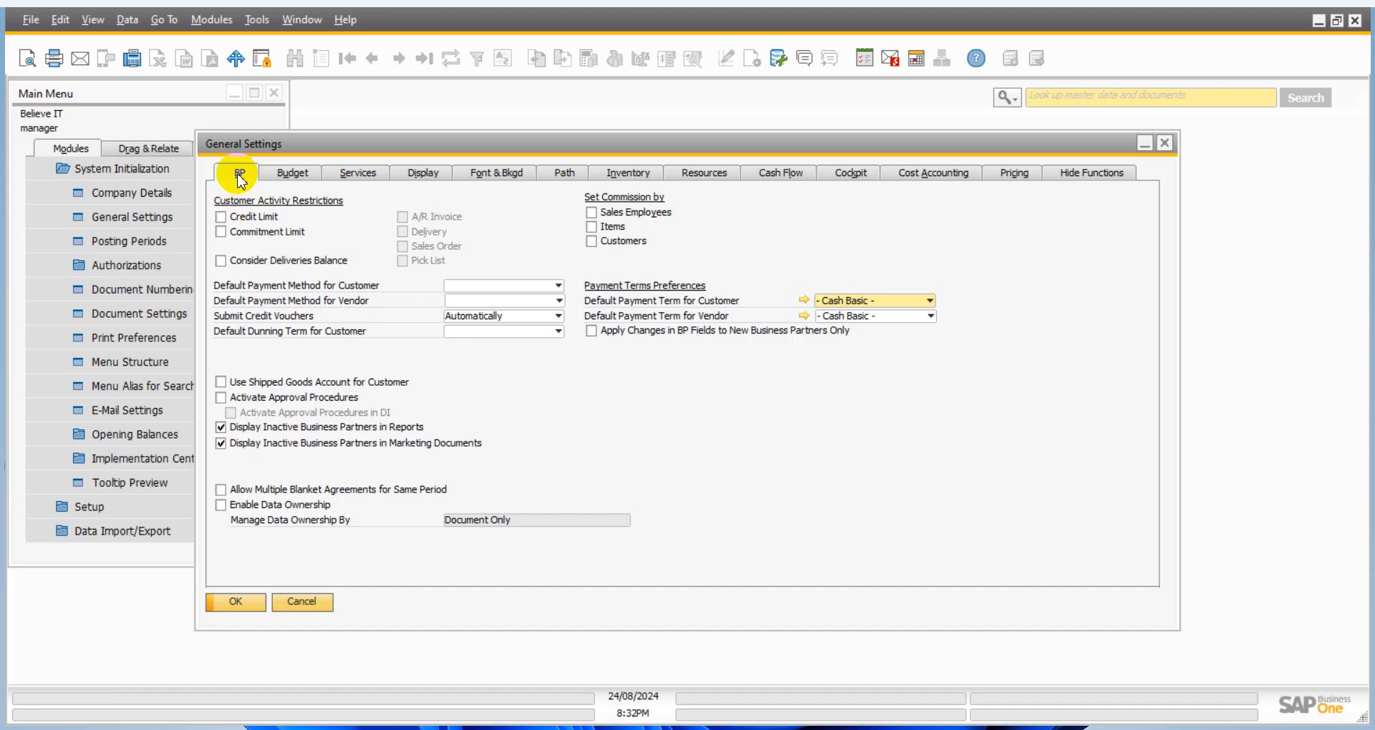
# - Activate approval procedures, including approval procedures in DI, in the BP general settings, then save and close the settings
pyautogui.click(290, 173)
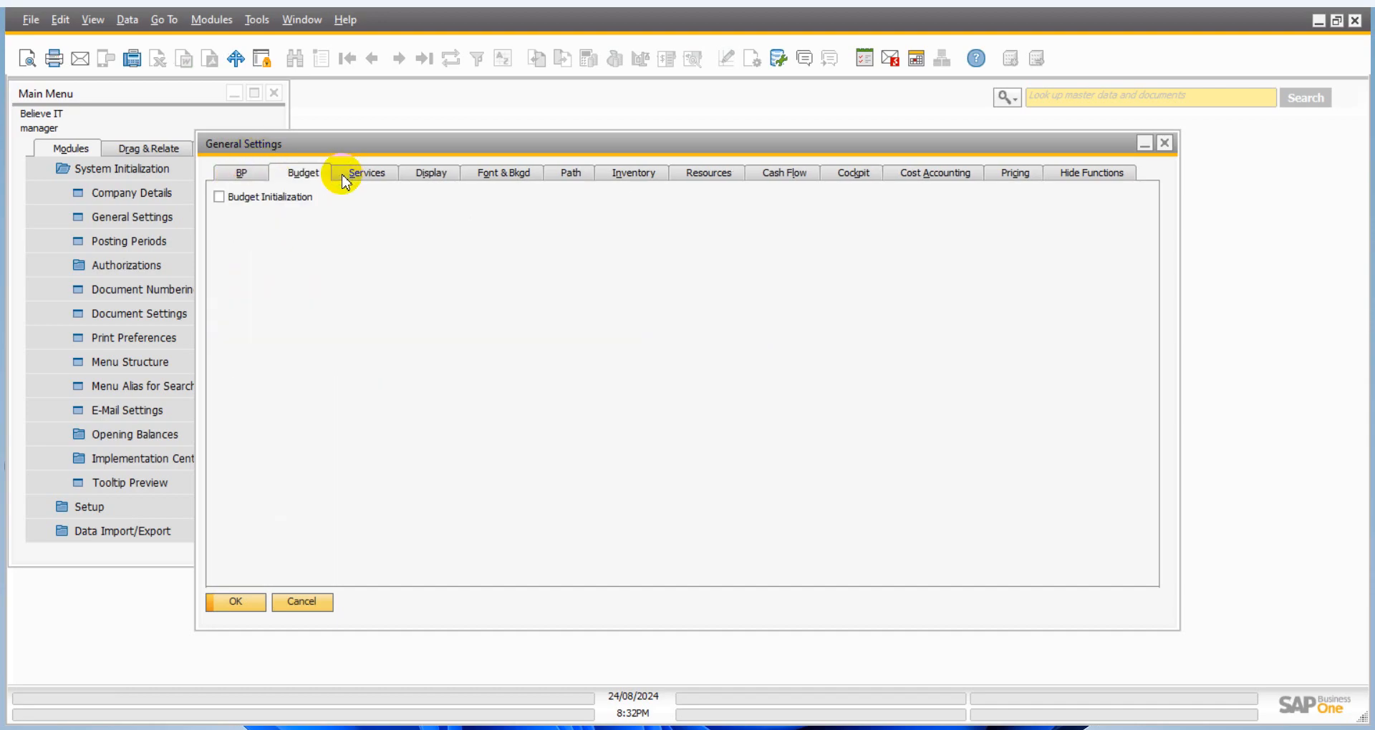
pyautogui.click(349, 173)
pyautogui.click(242, 174)
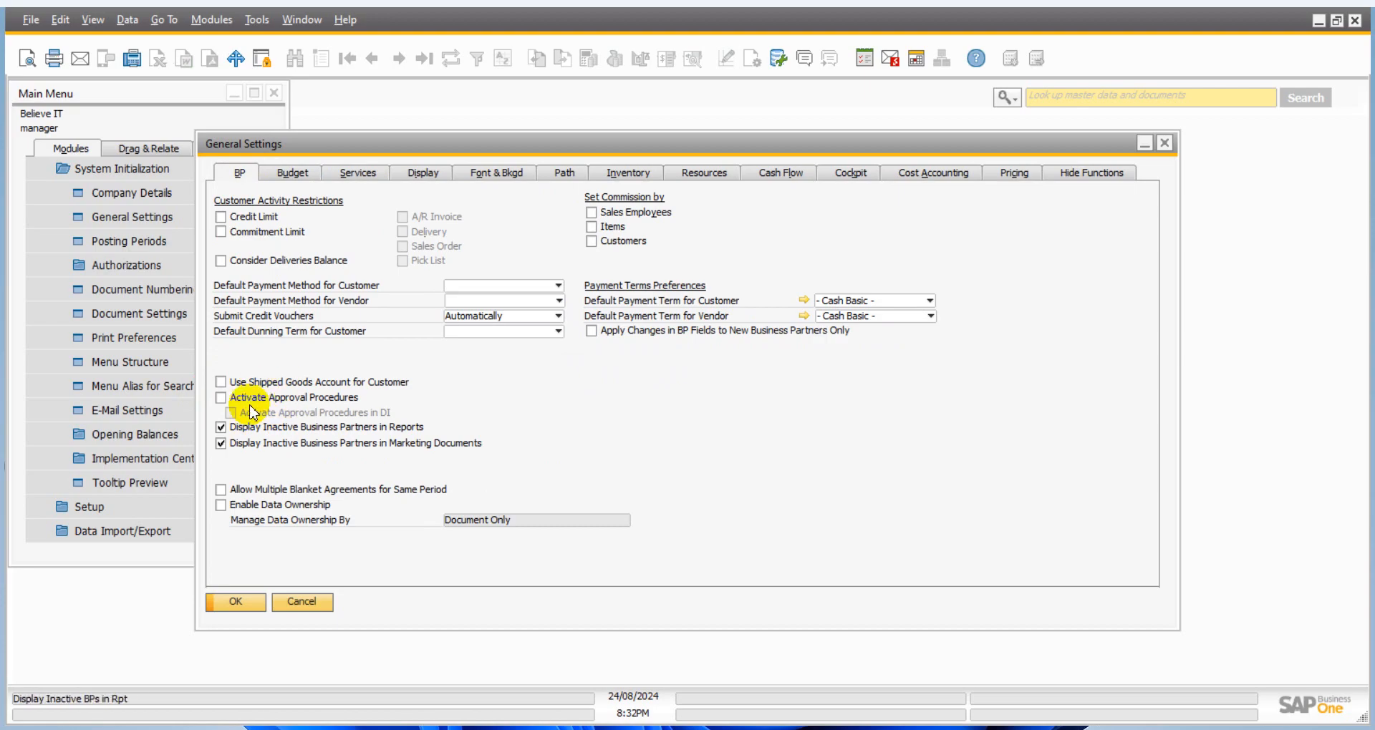
pyautogui.click(222, 399)
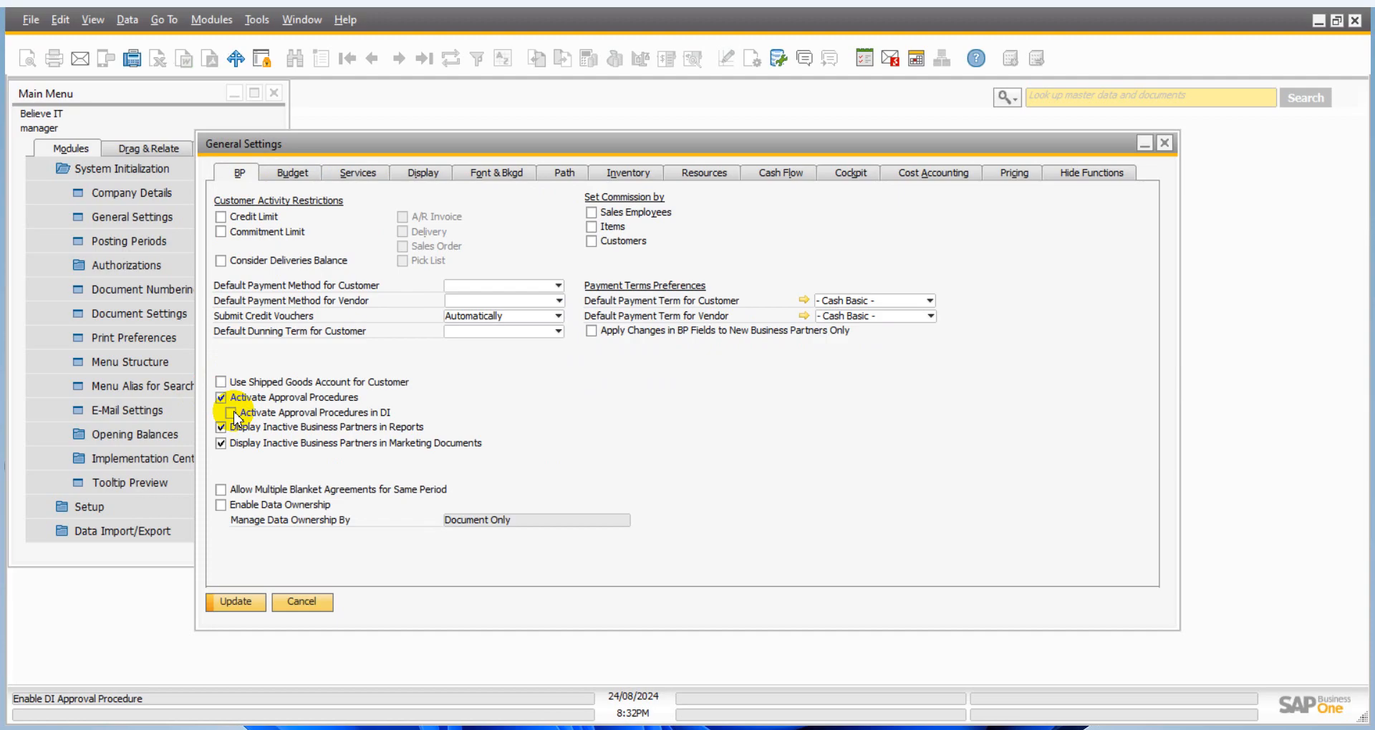
pyautogui.click(230, 413)
pyautogui.click(245, 603)
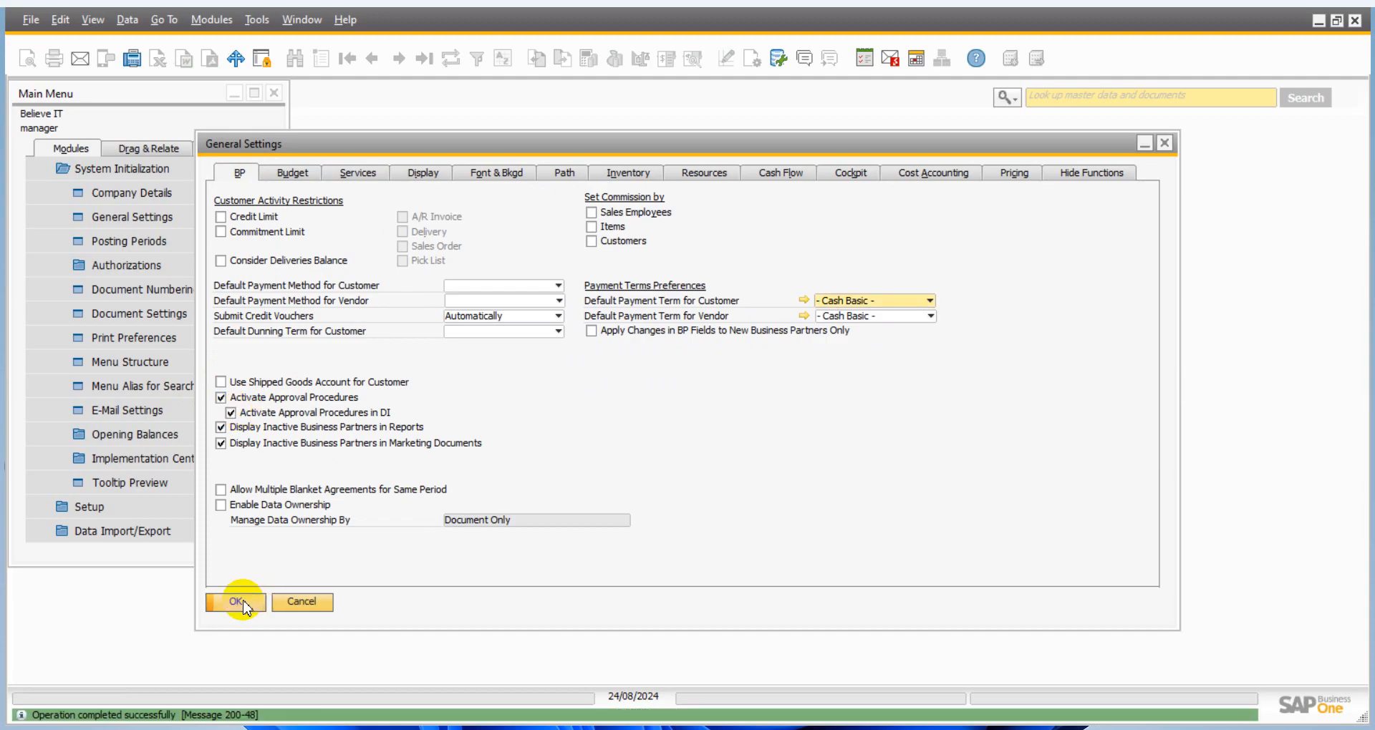
pyautogui.click(235, 602)
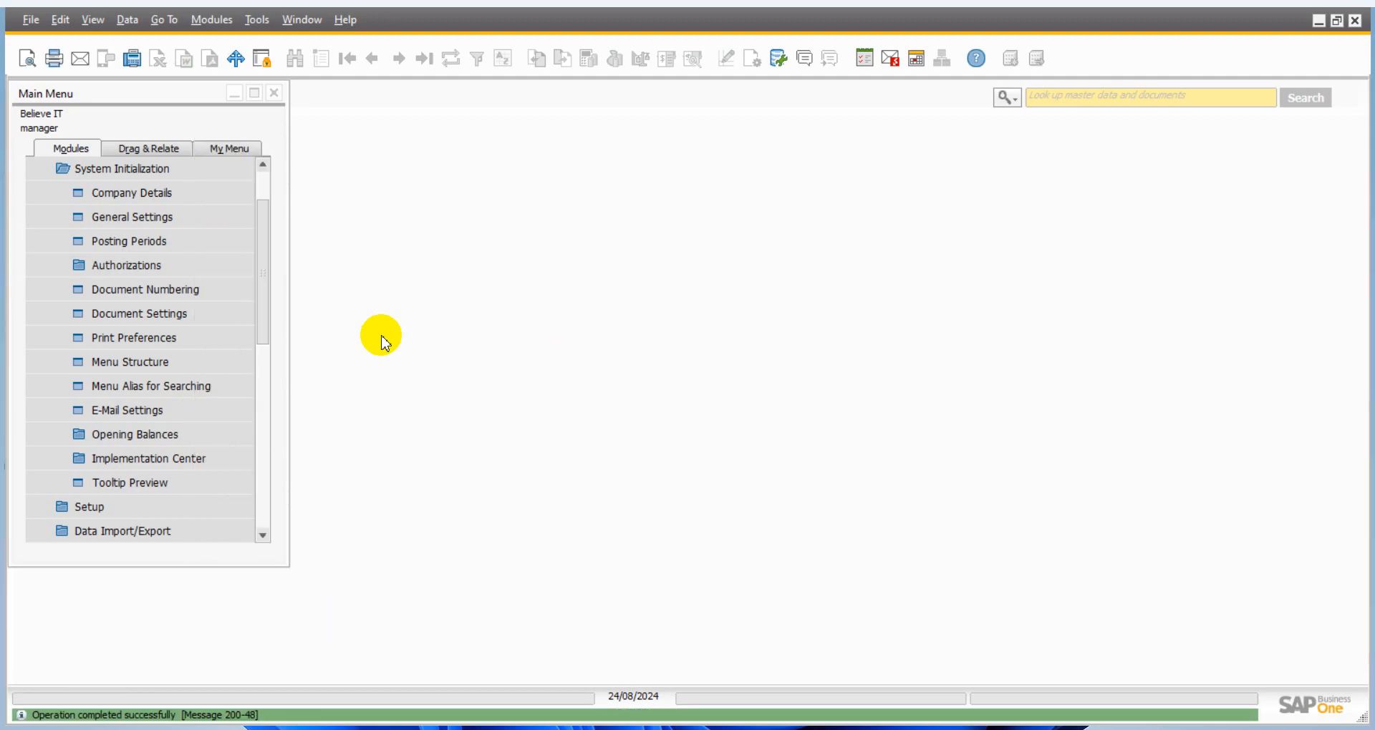
# - Open the Approval Stages setup from the Approval Procedures section of Administration
pyautogui.moveTo(257, 245); pyautogui.dragTo(258, 196)
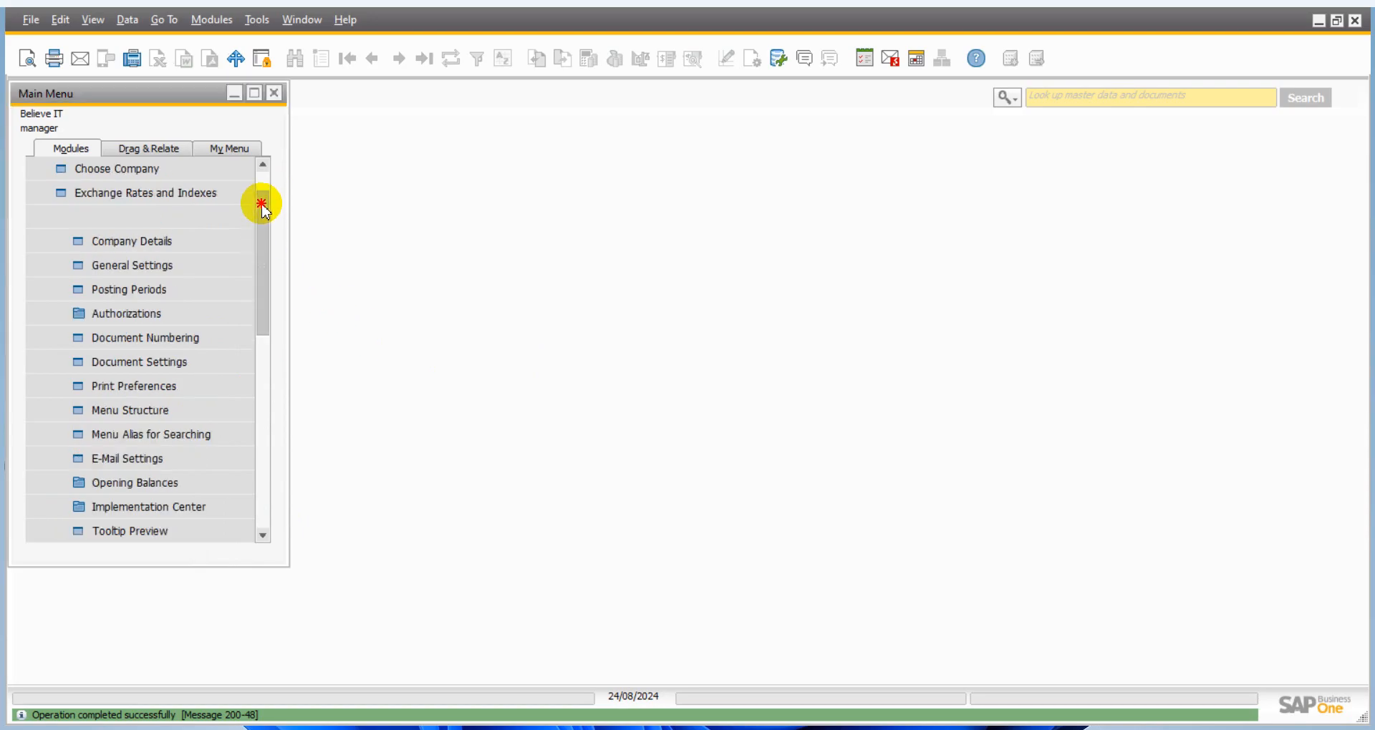
pyautogui.click(192, 241)
pyautogui.click(152, 313)
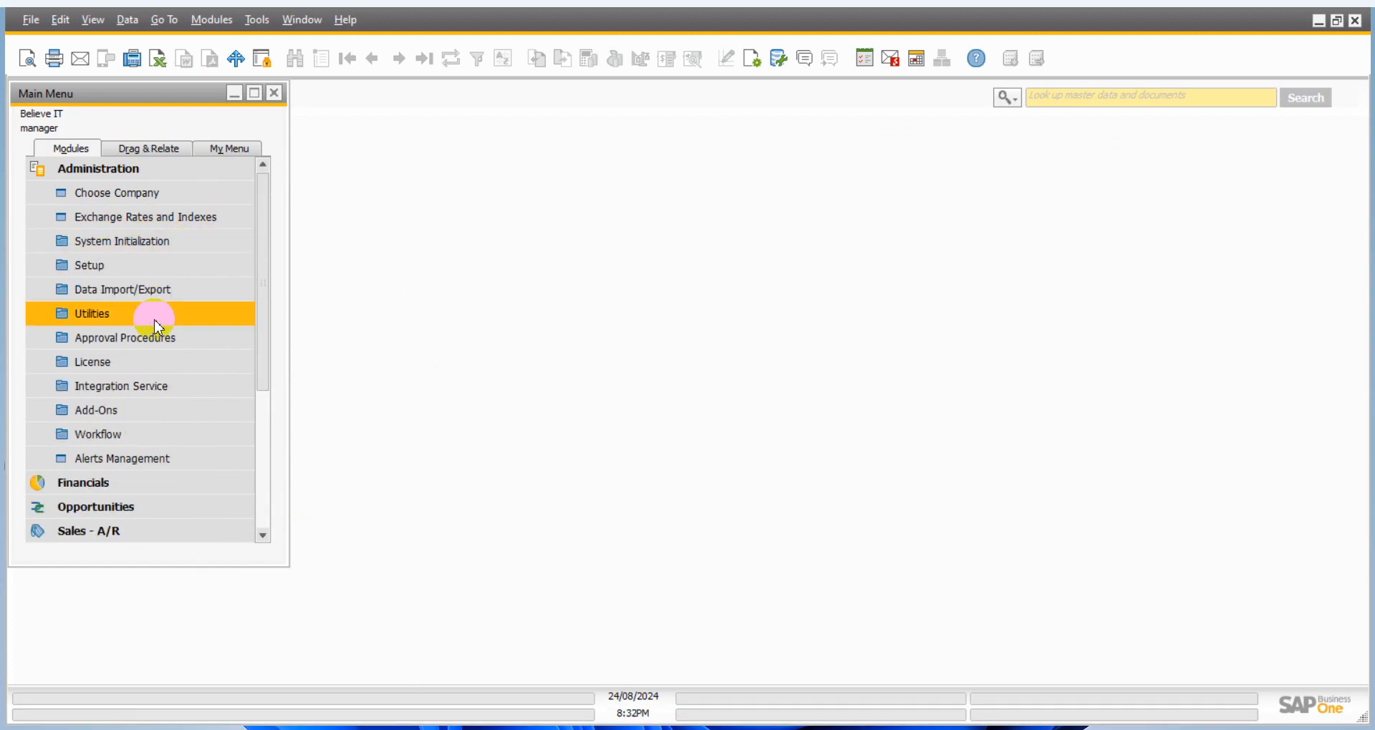
pyautogui.click(151, 344)
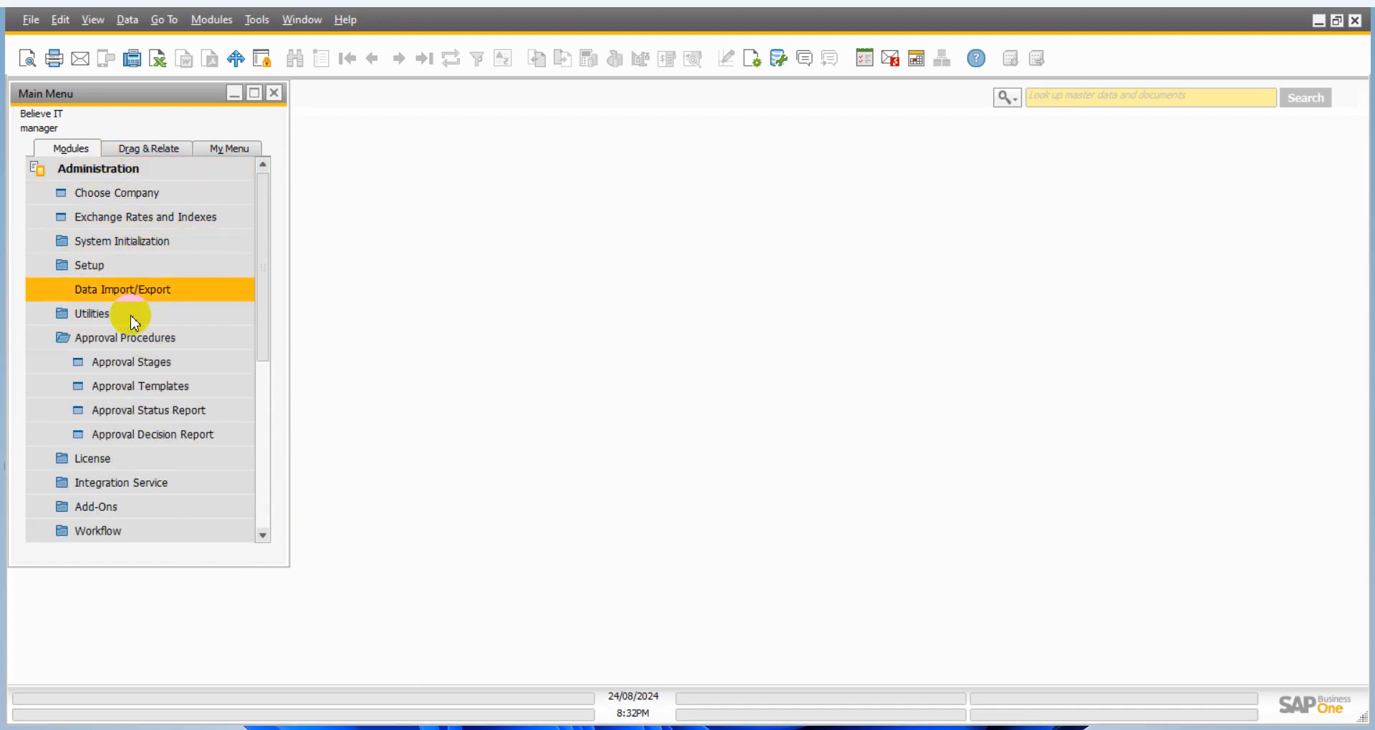
pyautogui.click(140, 339)
pyautogui.click(152, 387)
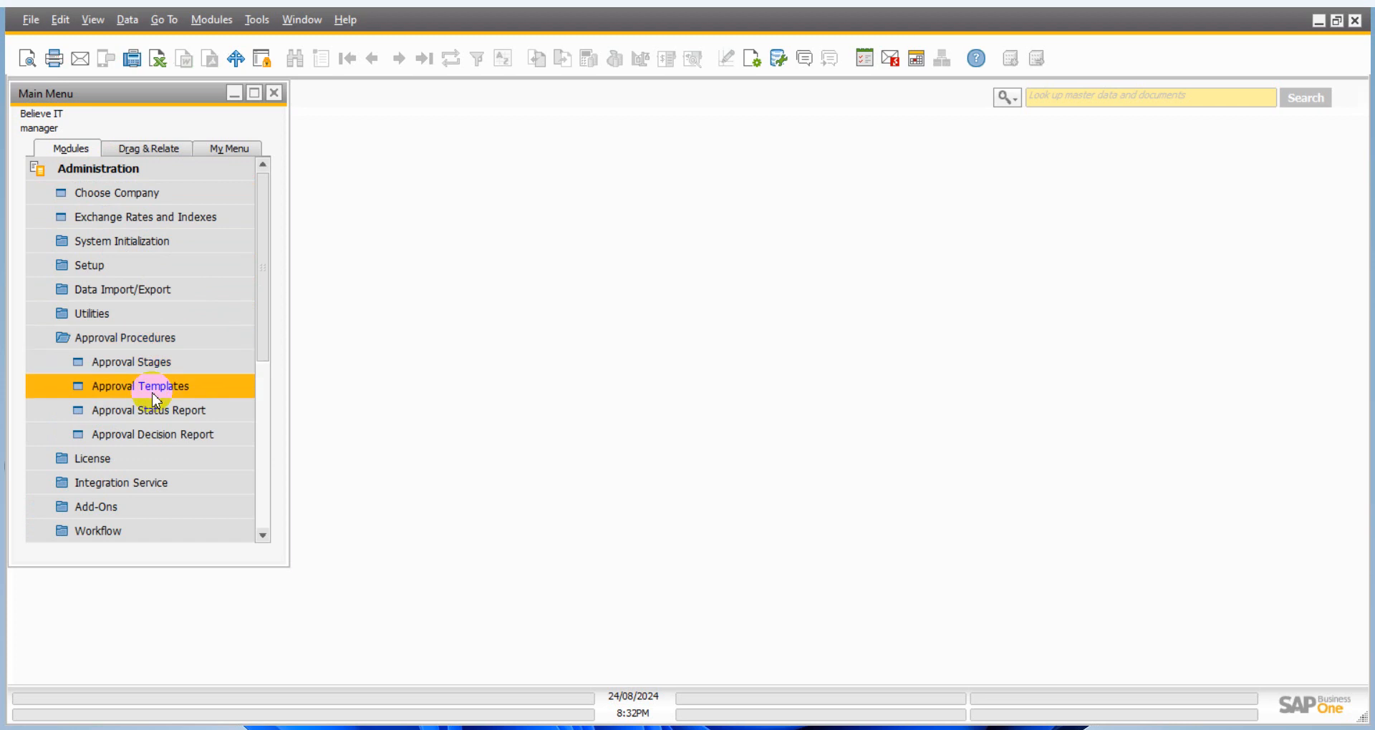
pyautogui.click(146, 361)
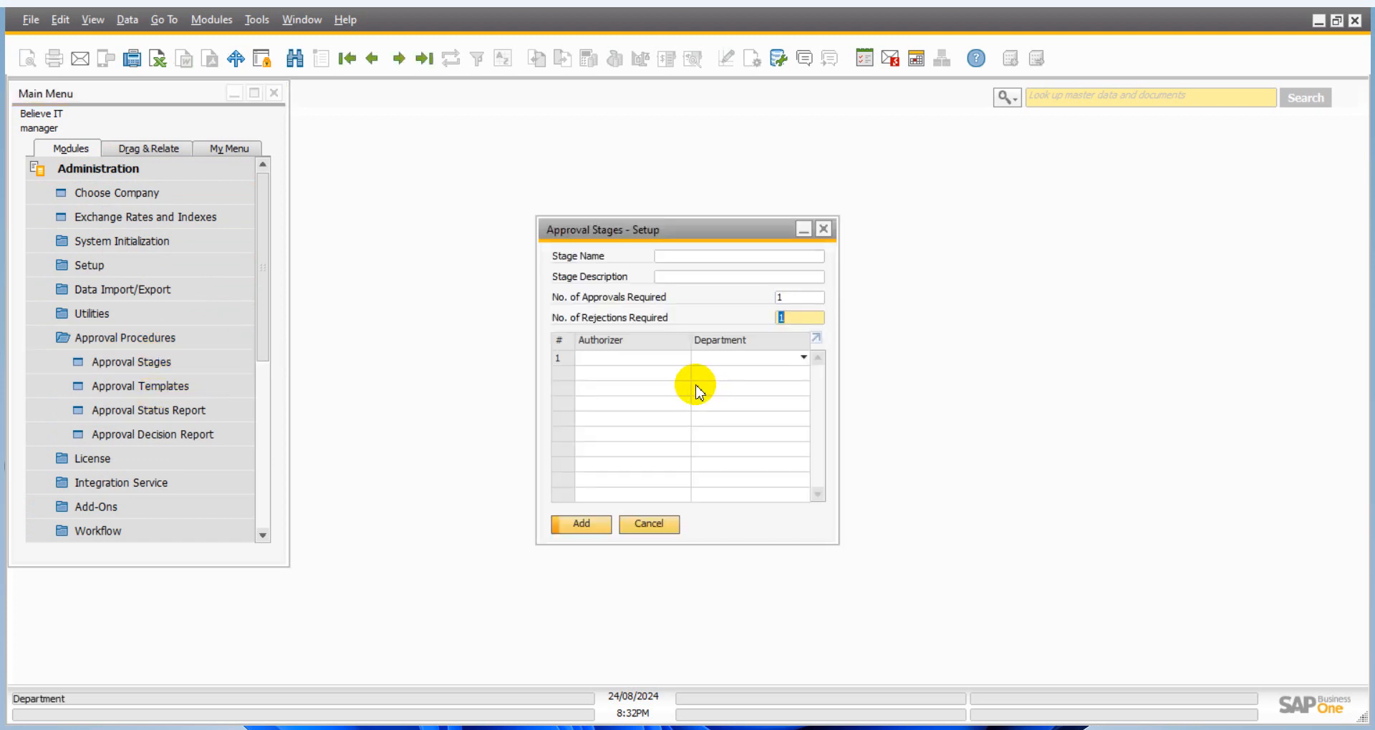
# - Name the new approval stage "Purchase Requisition" and describe it as "Purchase Requisition Stage"
pyautogui.click(701, 258)
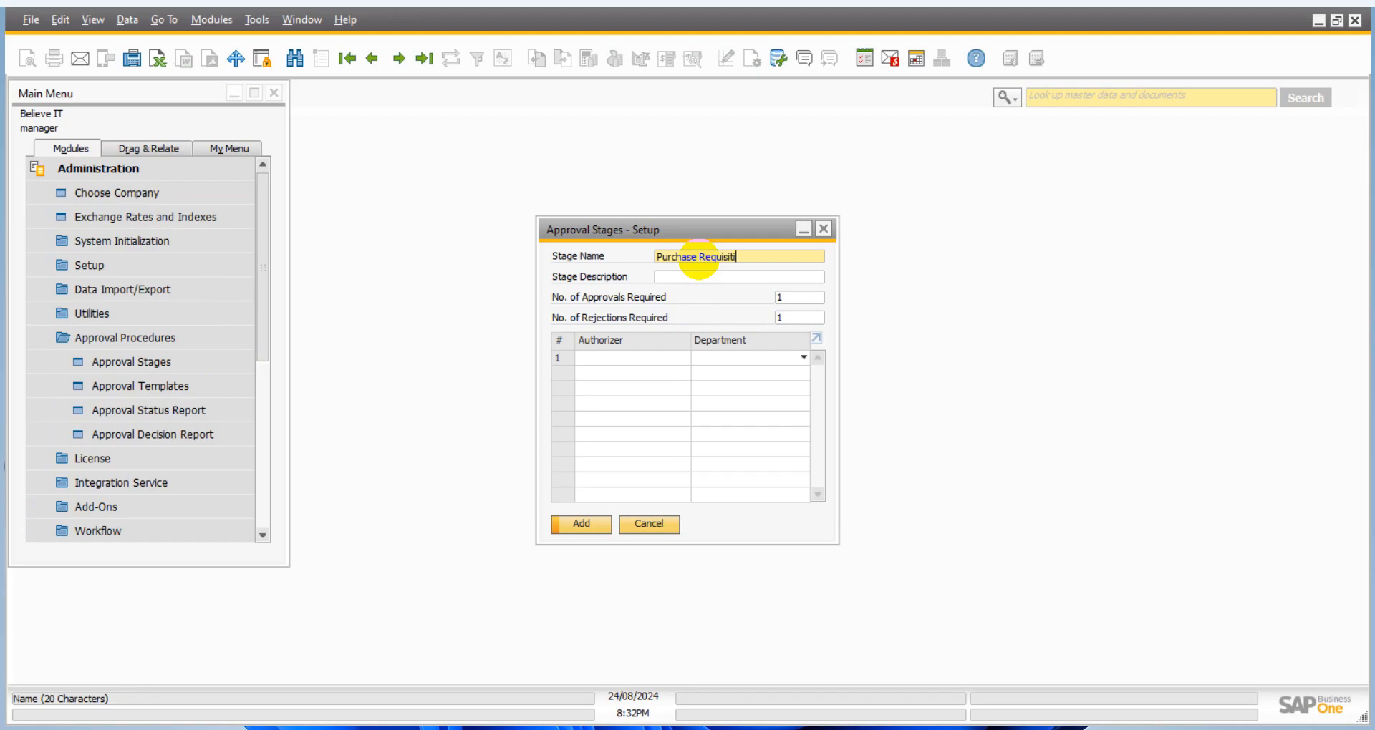
pyautogui.write('Purchase Requisition')
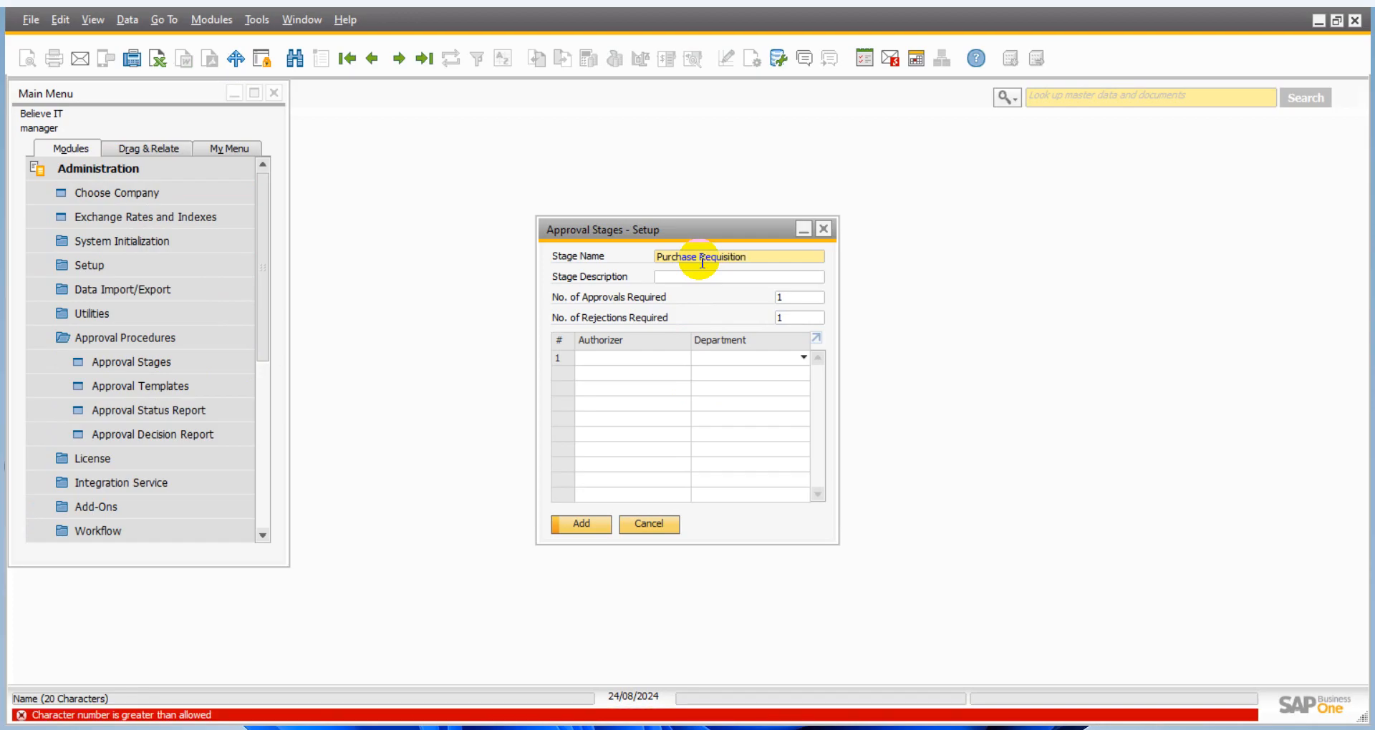
pyautogui.click(692, 278)
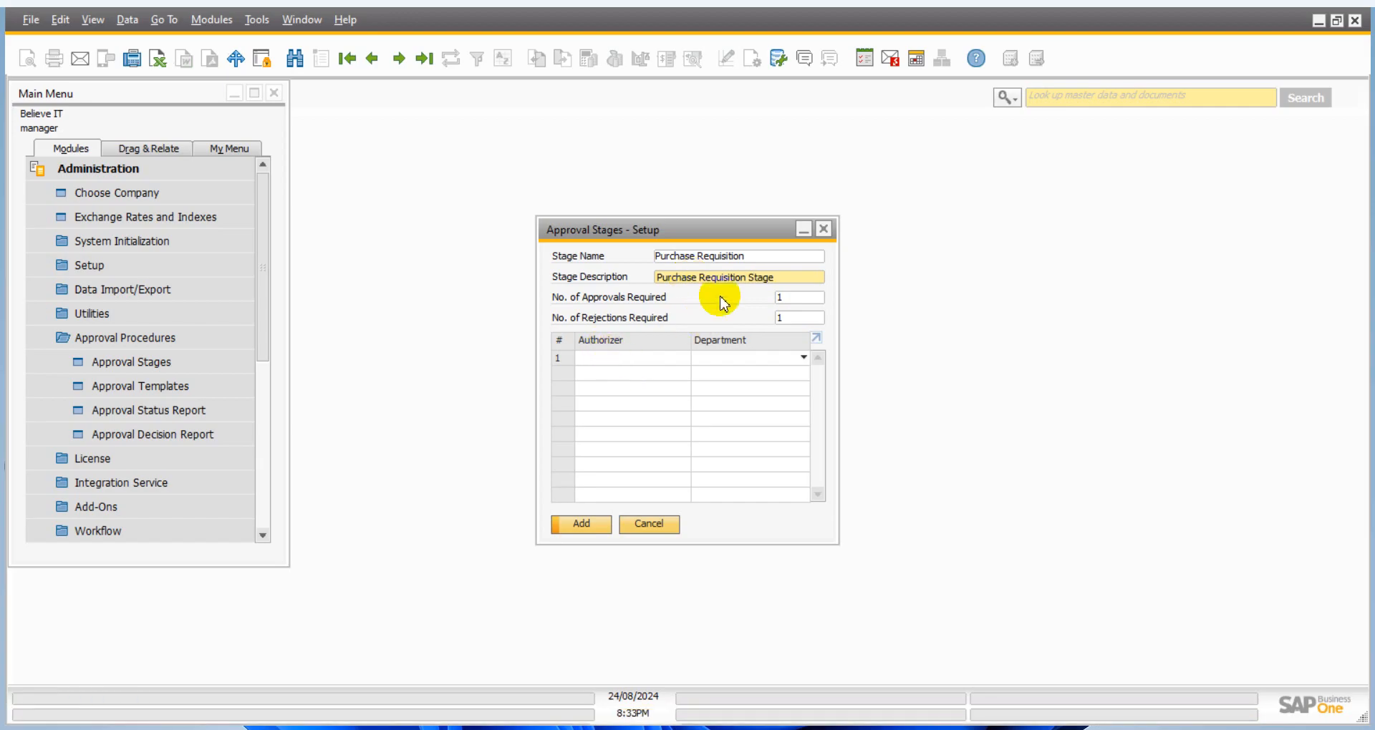
# - Assign User 02 as the stage's authorizer, add the stage and close the setup
pyautogui.click(677, 358)
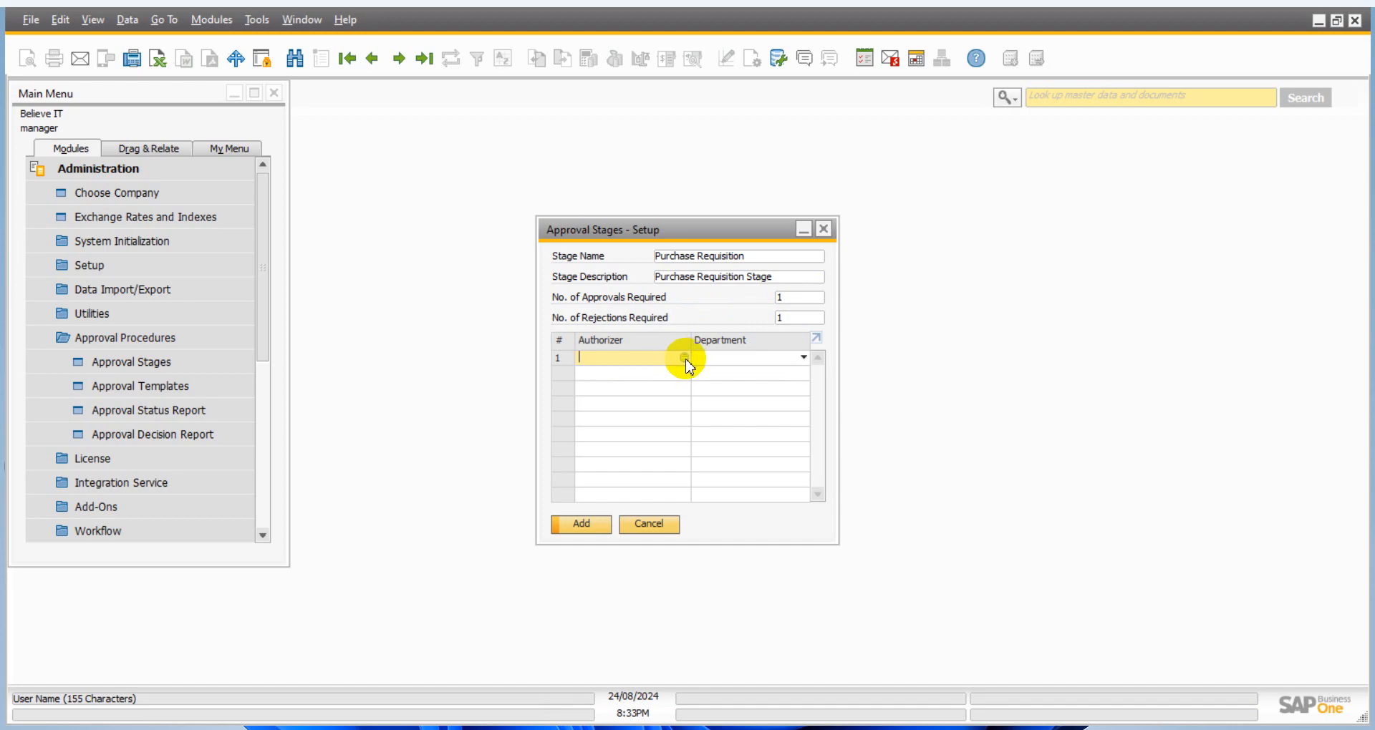
pyautogui.click(685, 357)
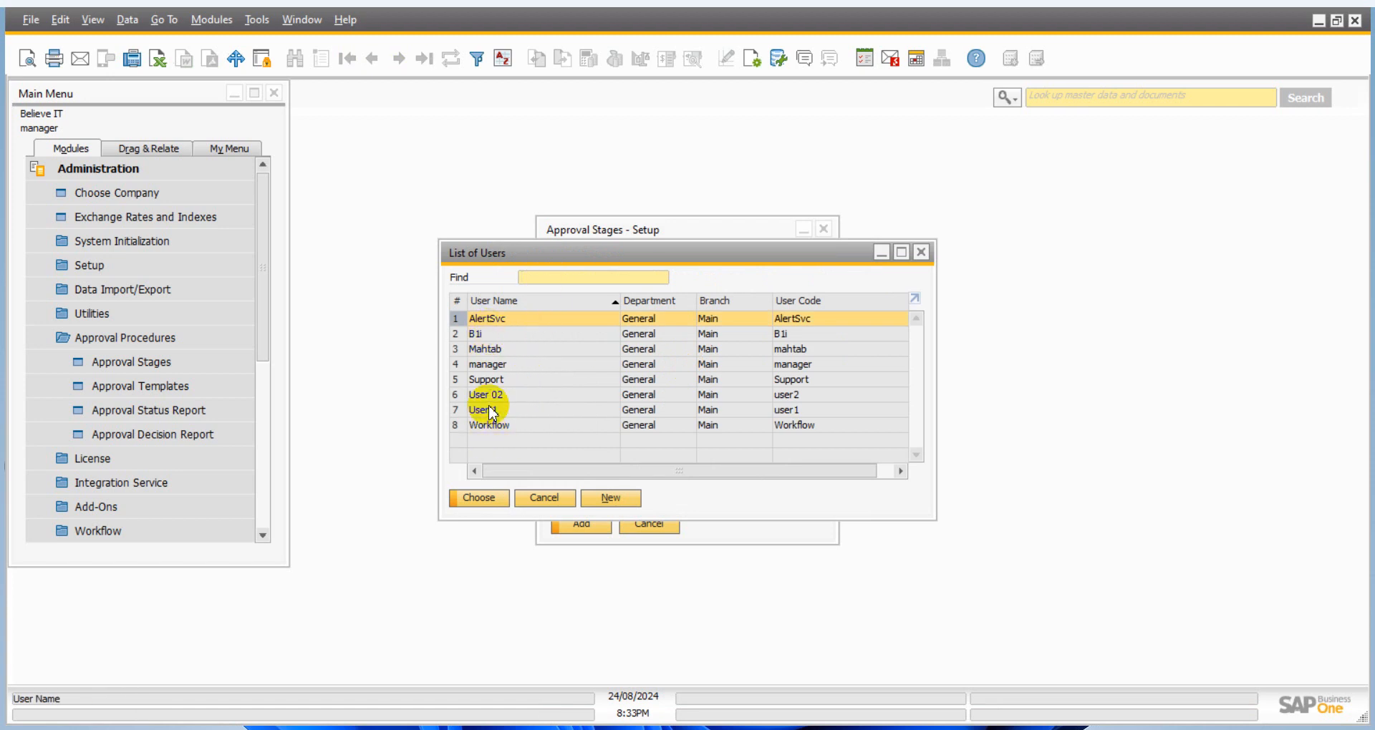
pyautogui.moveTo(574, 255); pyautogui.dragTo(914, 195)
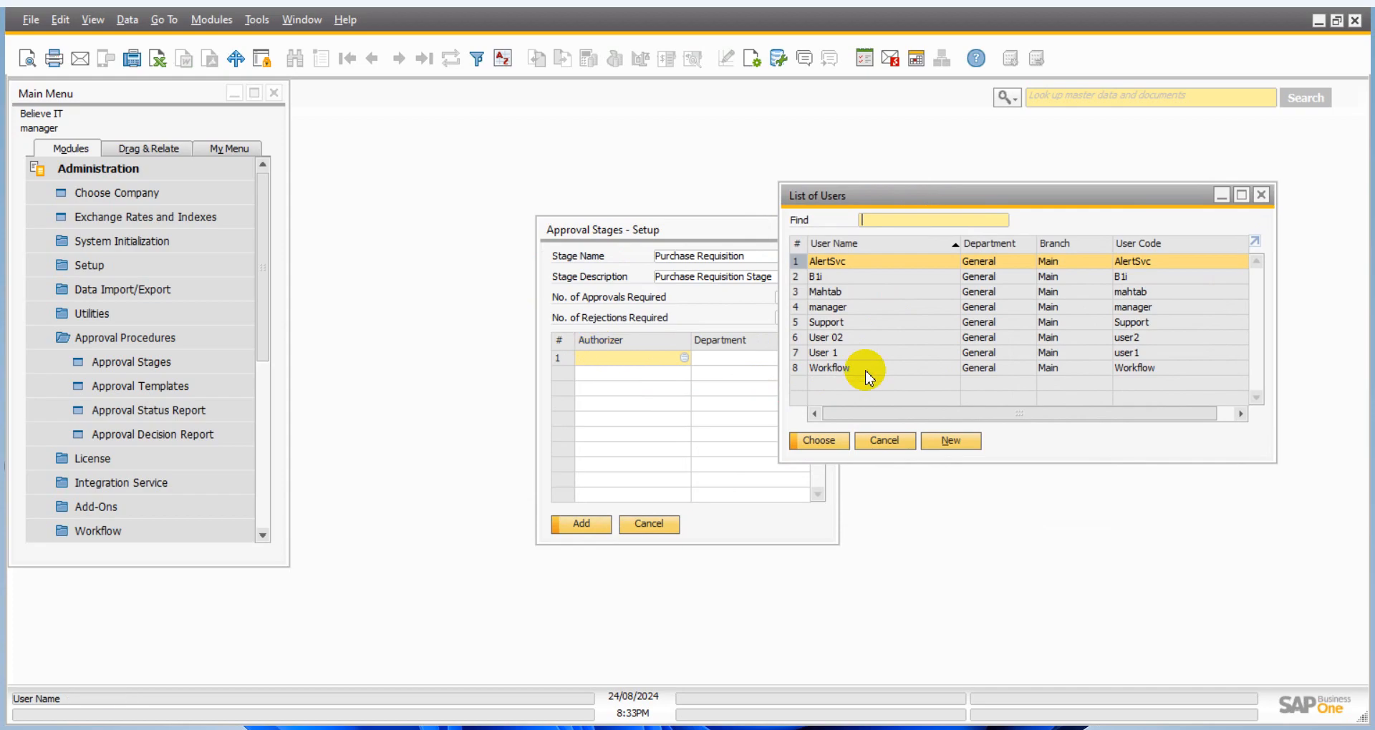
pyautogui.doubleClick(828, 341)
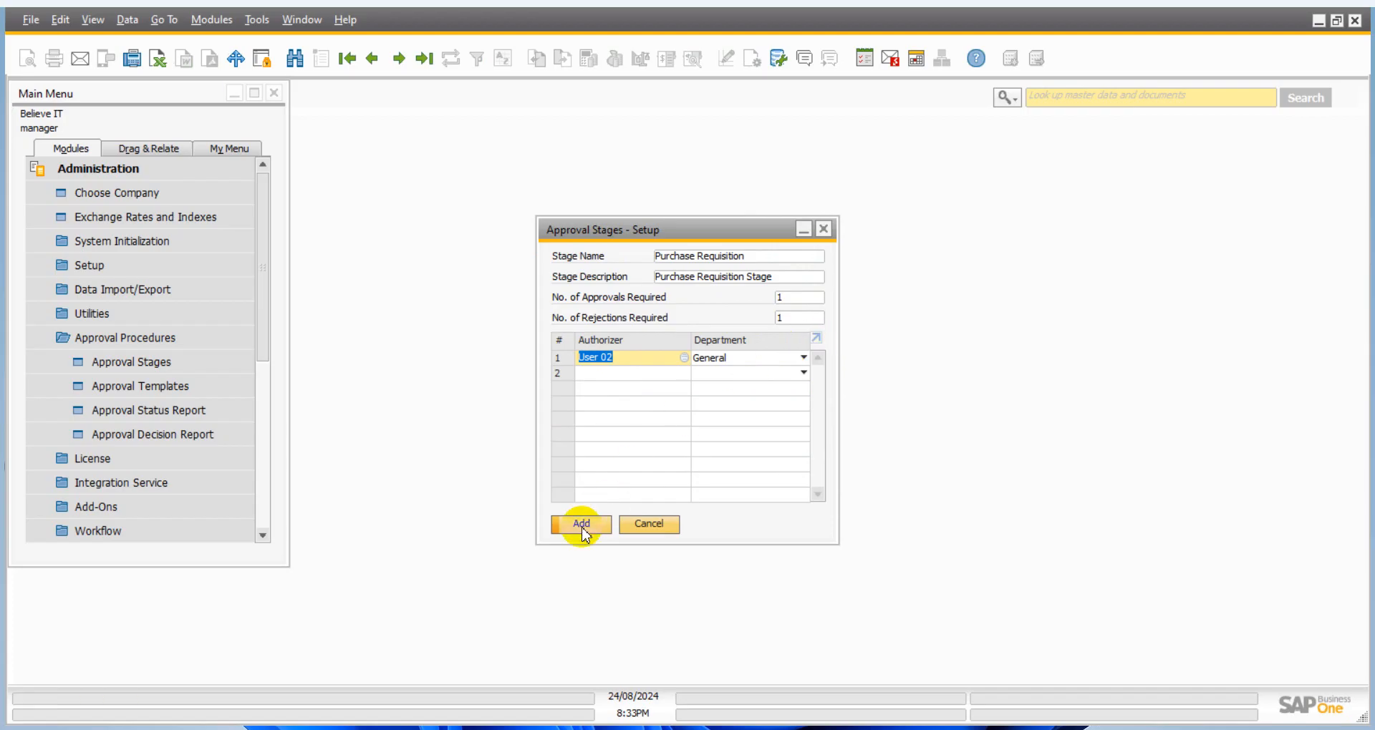
pyautogui.click(581, 528)
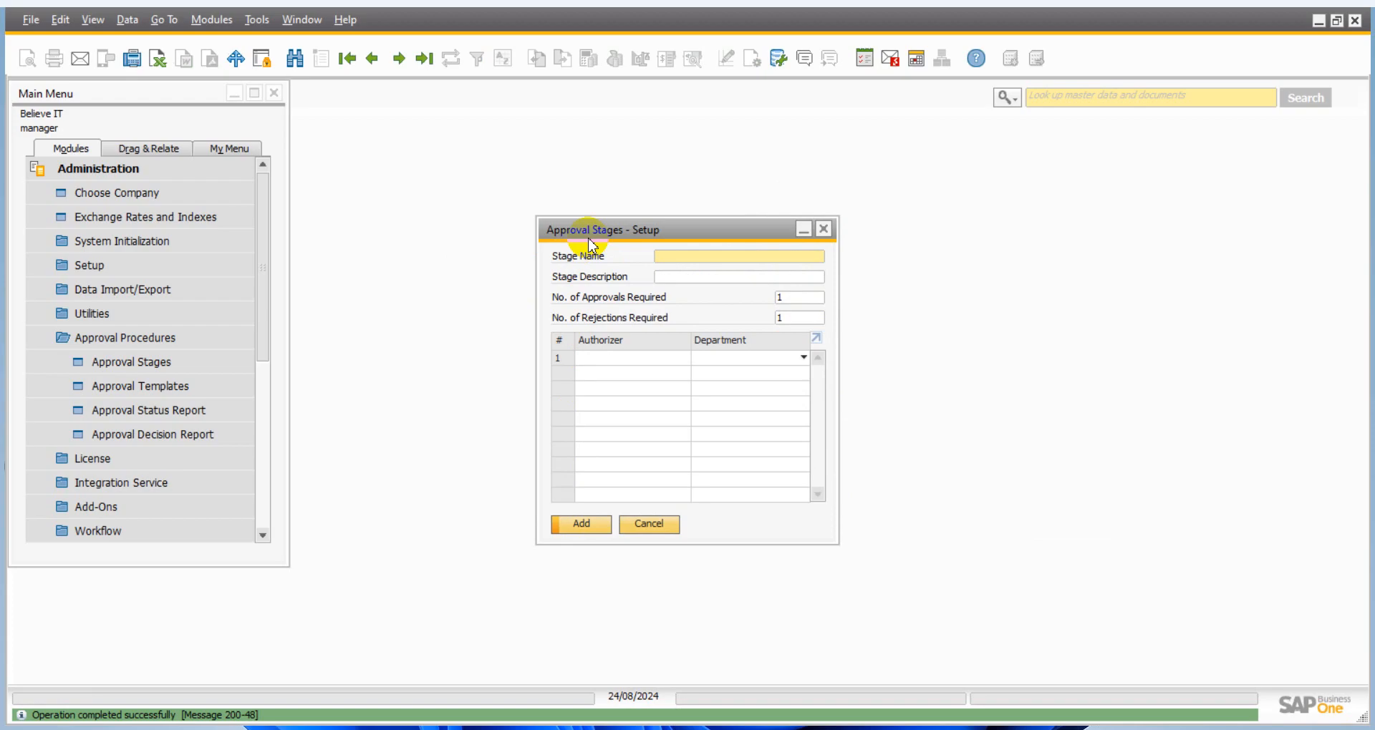
pyautogui.click(649, 527)
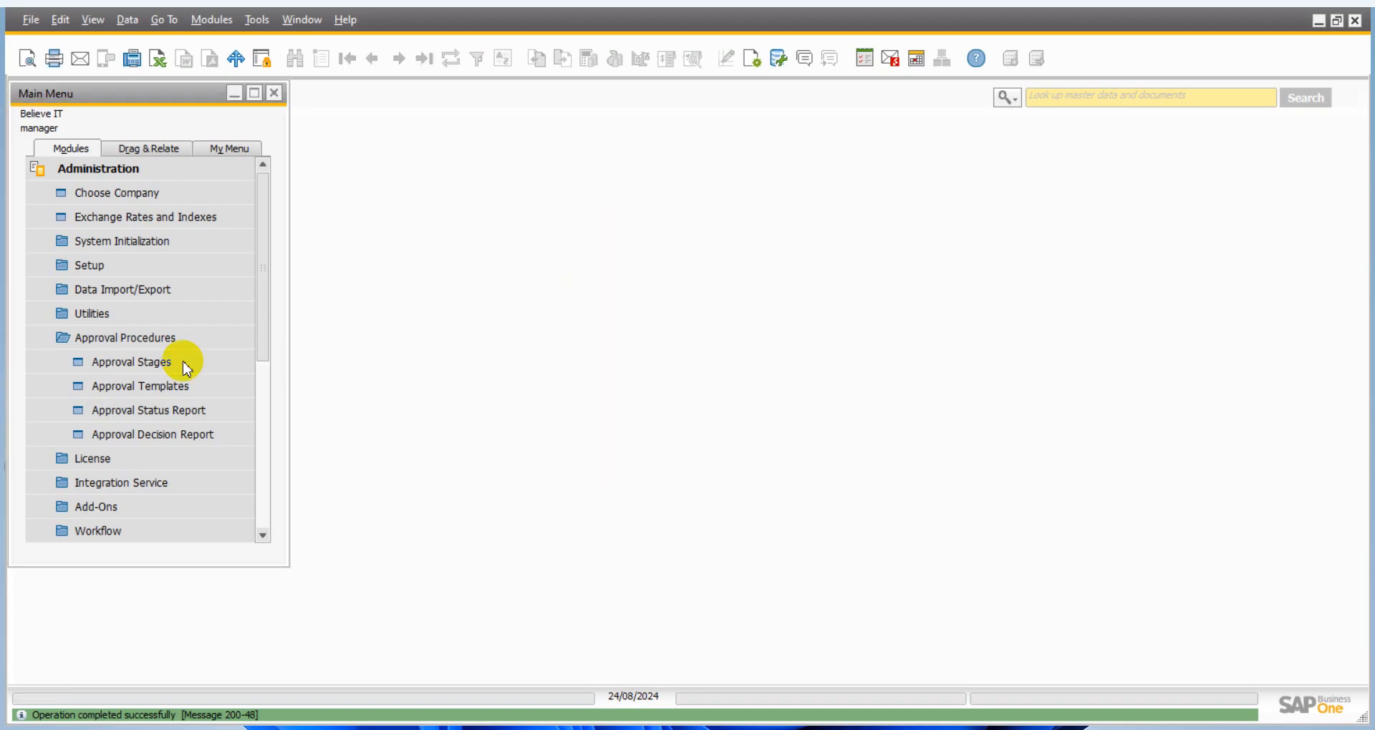
# - Start a new approval template with "PR Approval System" as both its name and its description
pyautogui.click(154, 389)
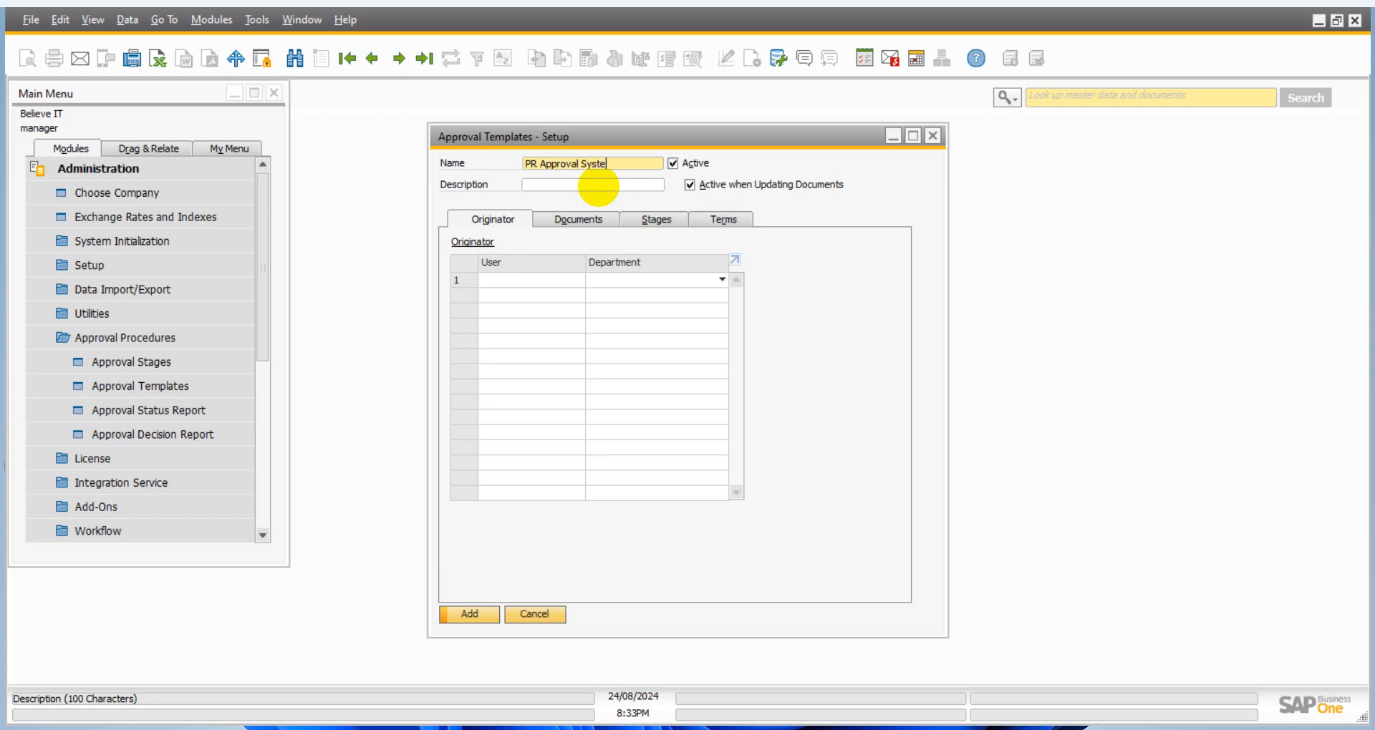
pyautogui.moveTo(616, 166); pyautogui.dragTo(507, 166)
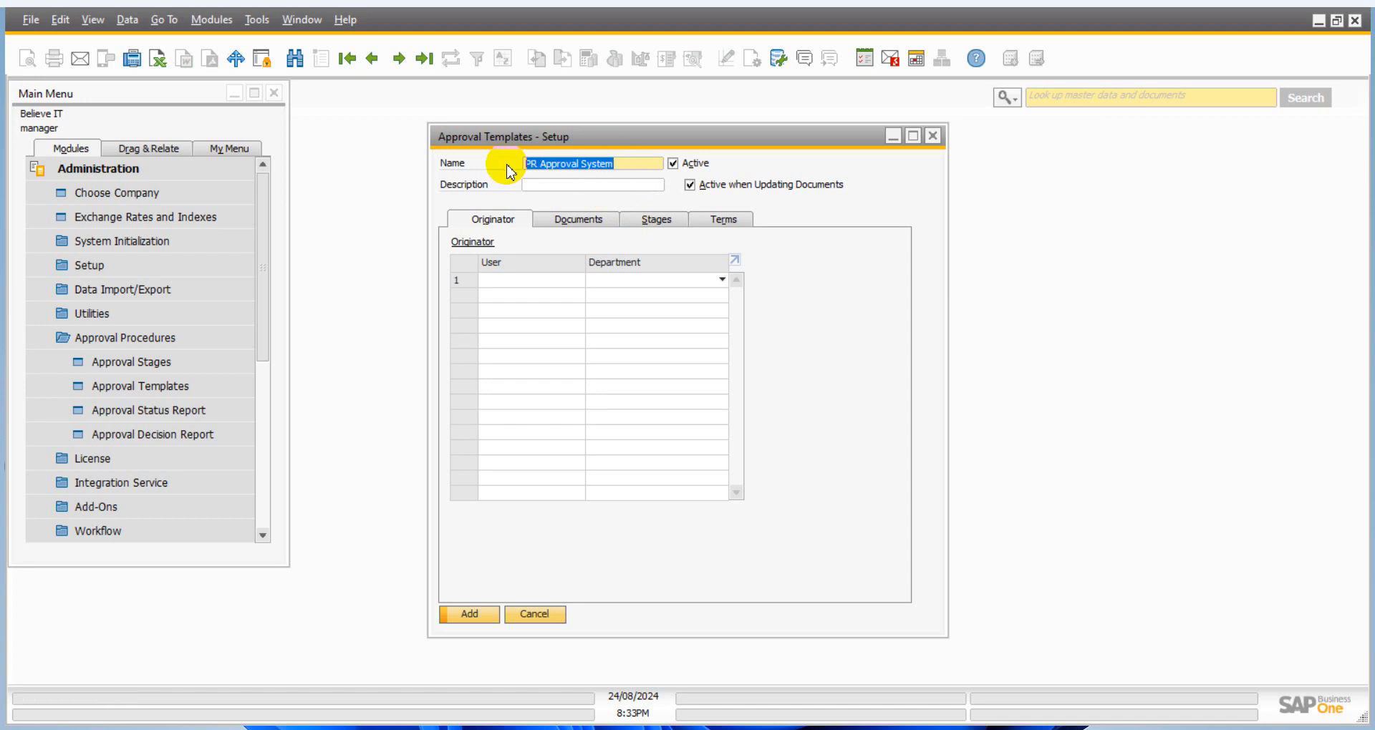
pyautogui.hotkey('ctrl', 'c')
pyautogui.click(560, 187)
pyautogui.hotkey('ctrl', 'v')
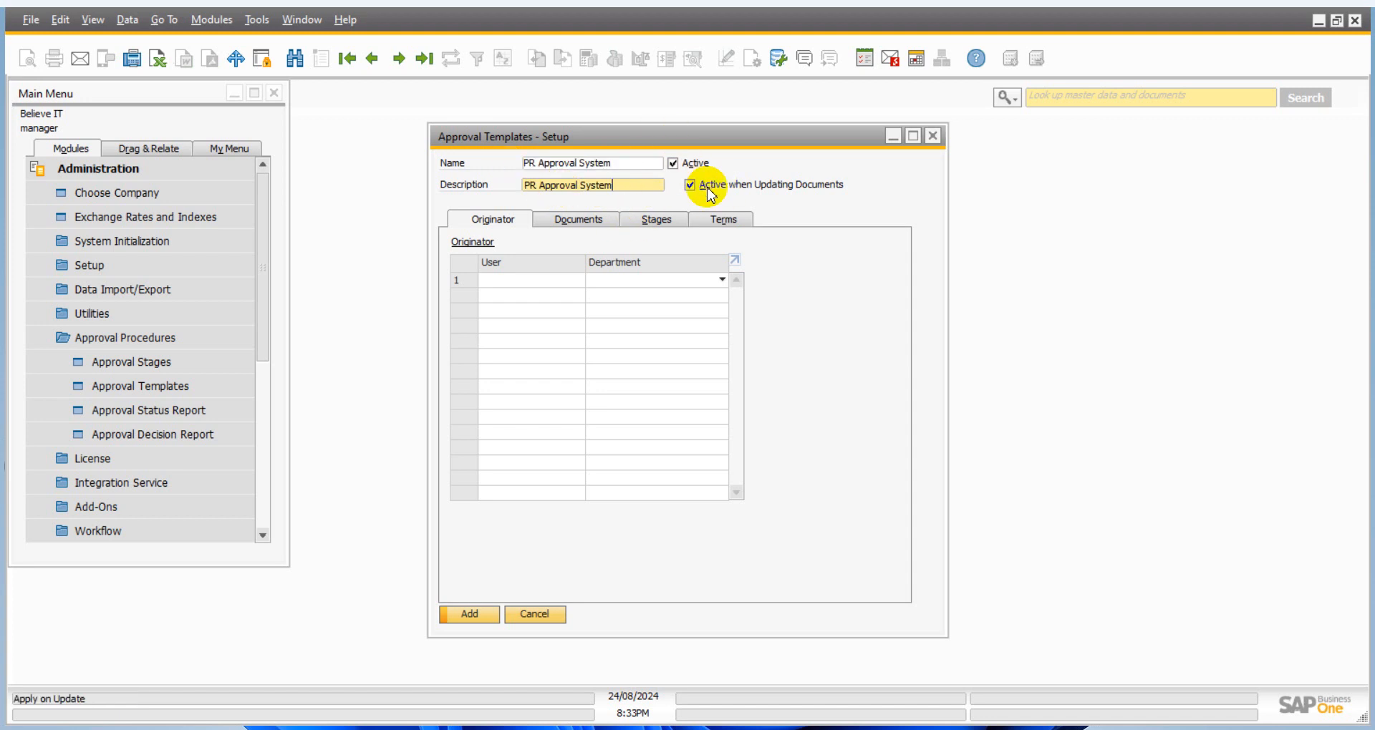
# - Set User 1 as the originator of the approval template
pyautogui.click(511, 281)
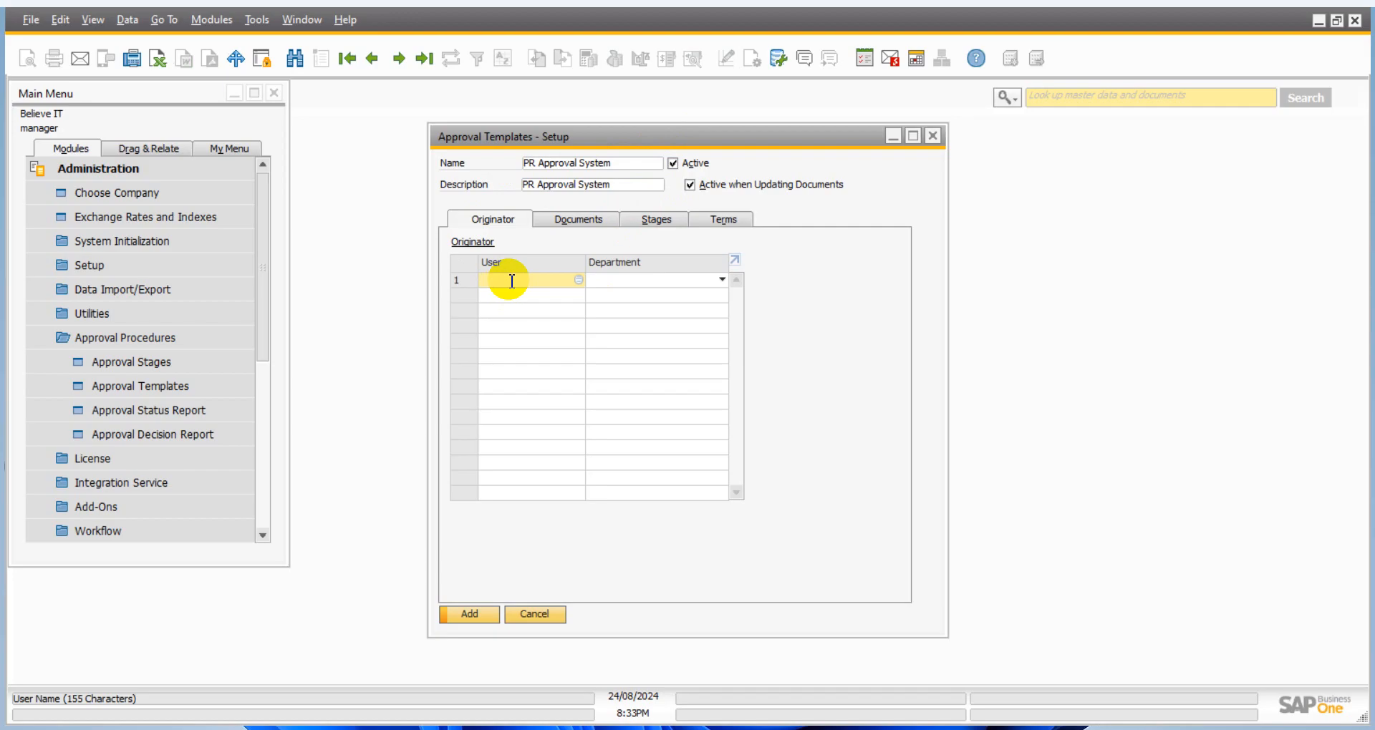
pyautogui.click(579, 280)
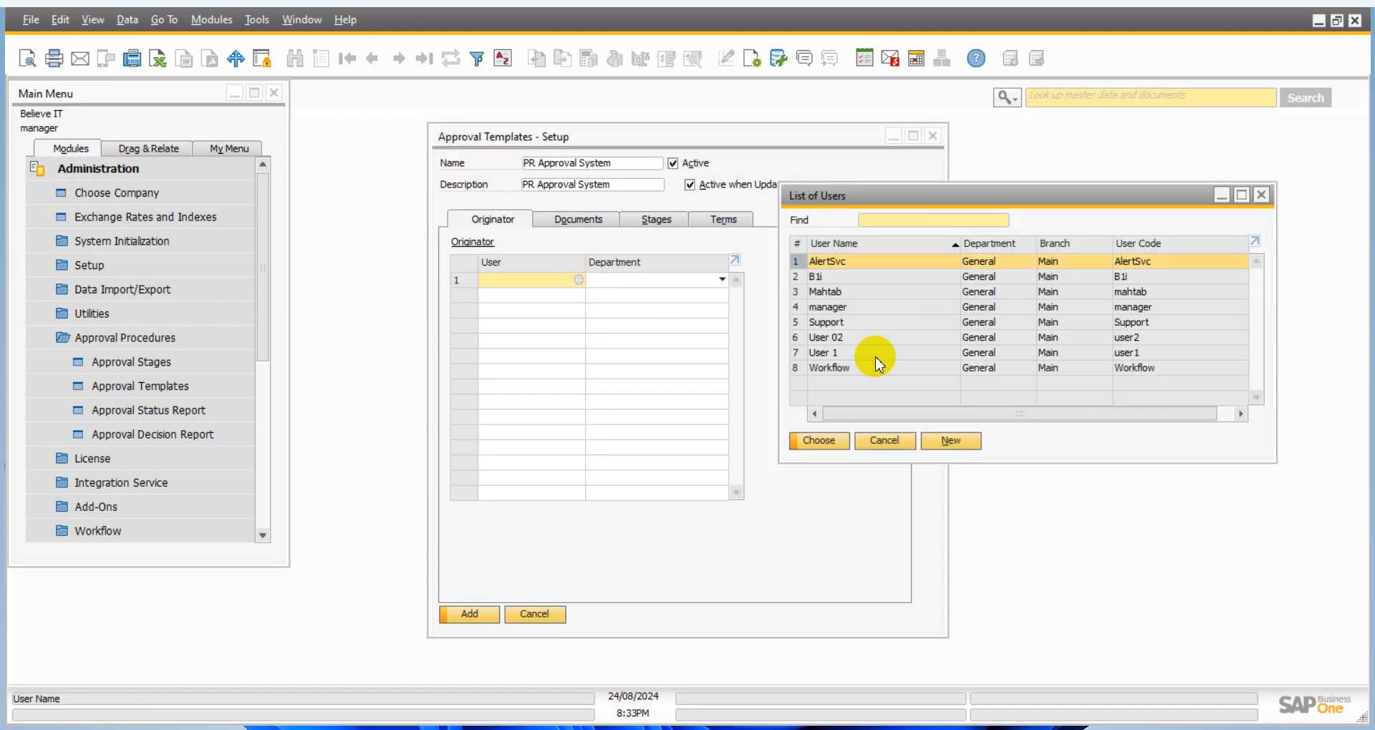
pyautogui.doubleClick(833, 356)
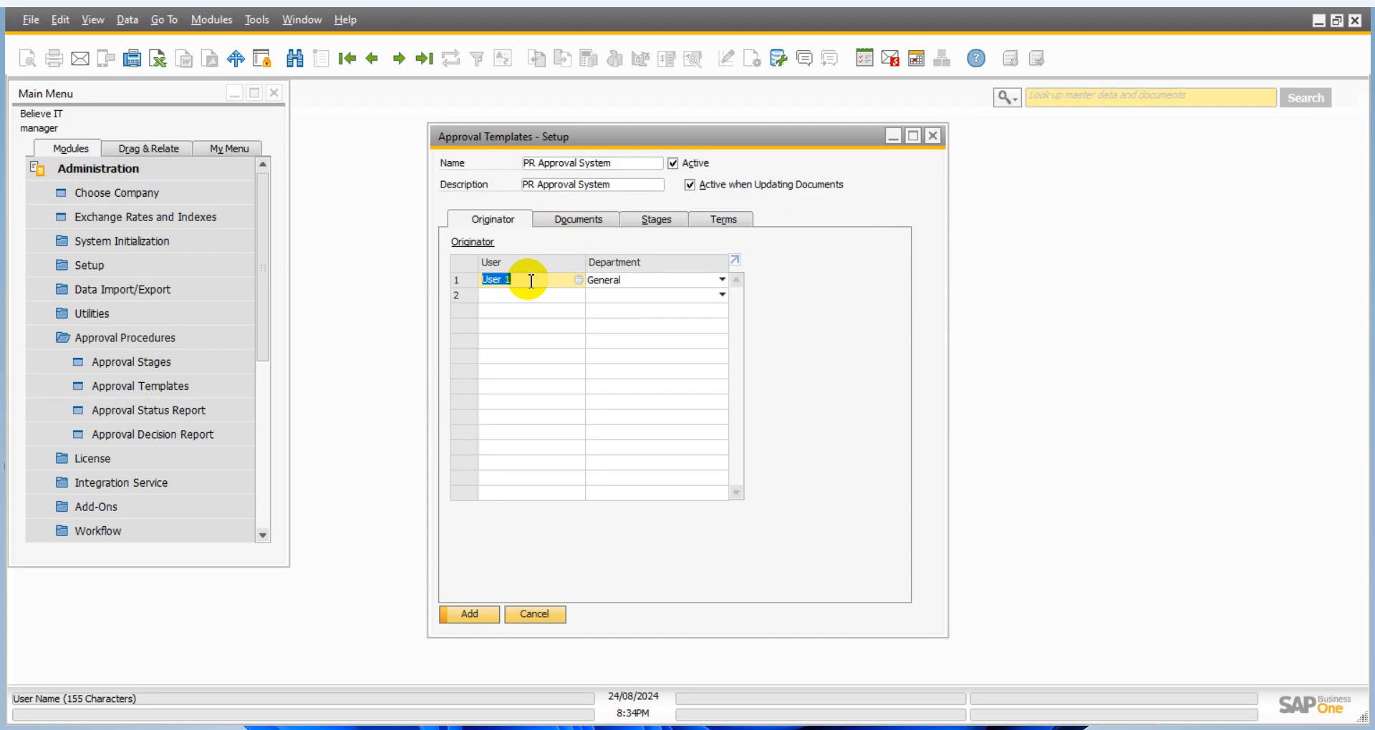
# - Apply the template to Purchase Request documents under Internal Requisition, then recheck the template's originator
pyautogui.click(556, 222)
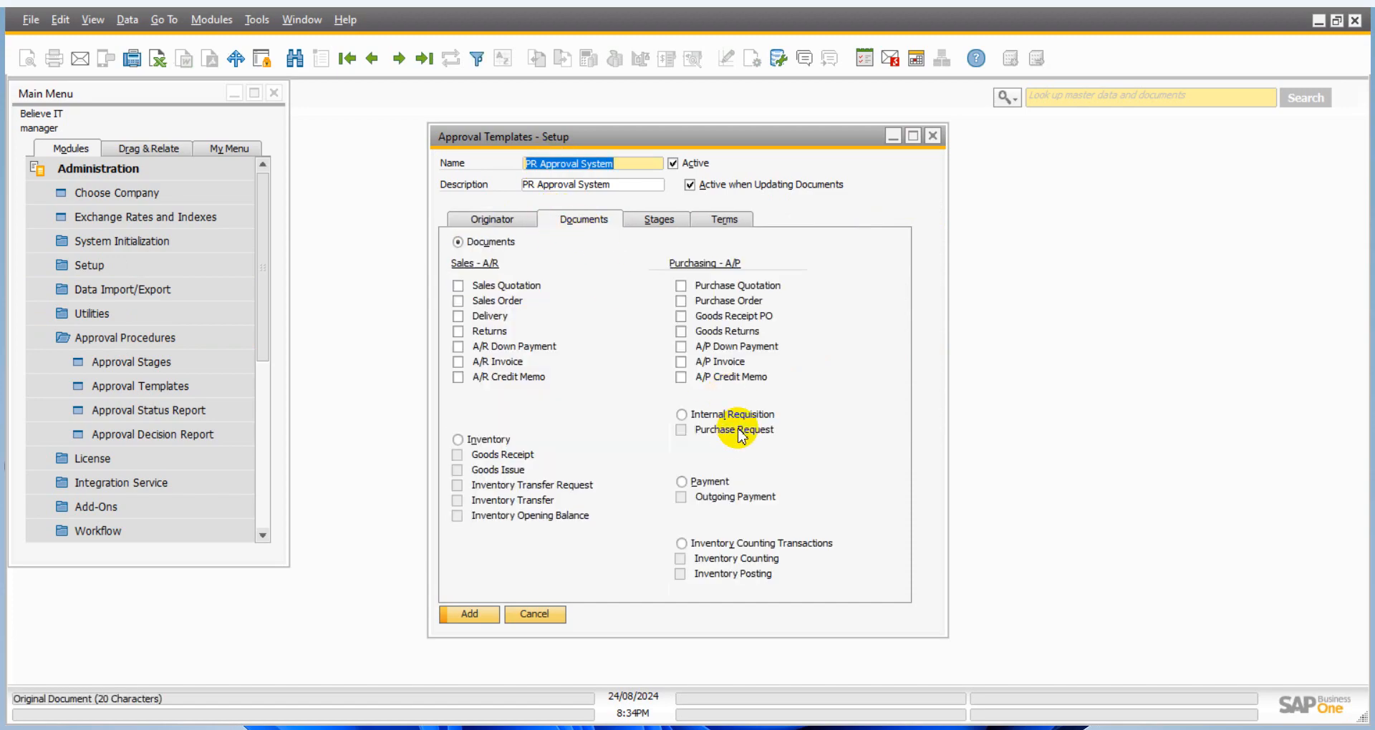
pyautogui.click(680, 416)
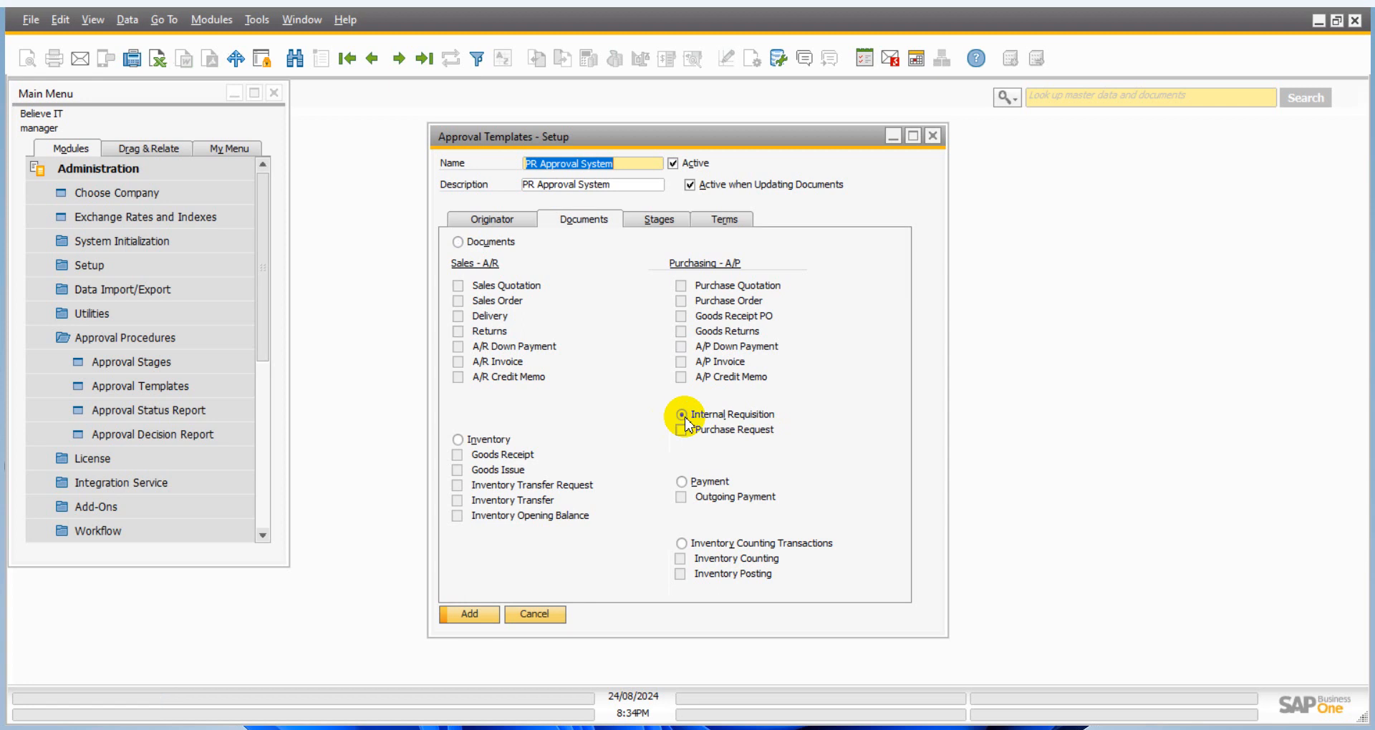
pyautogui.click(681, 431)
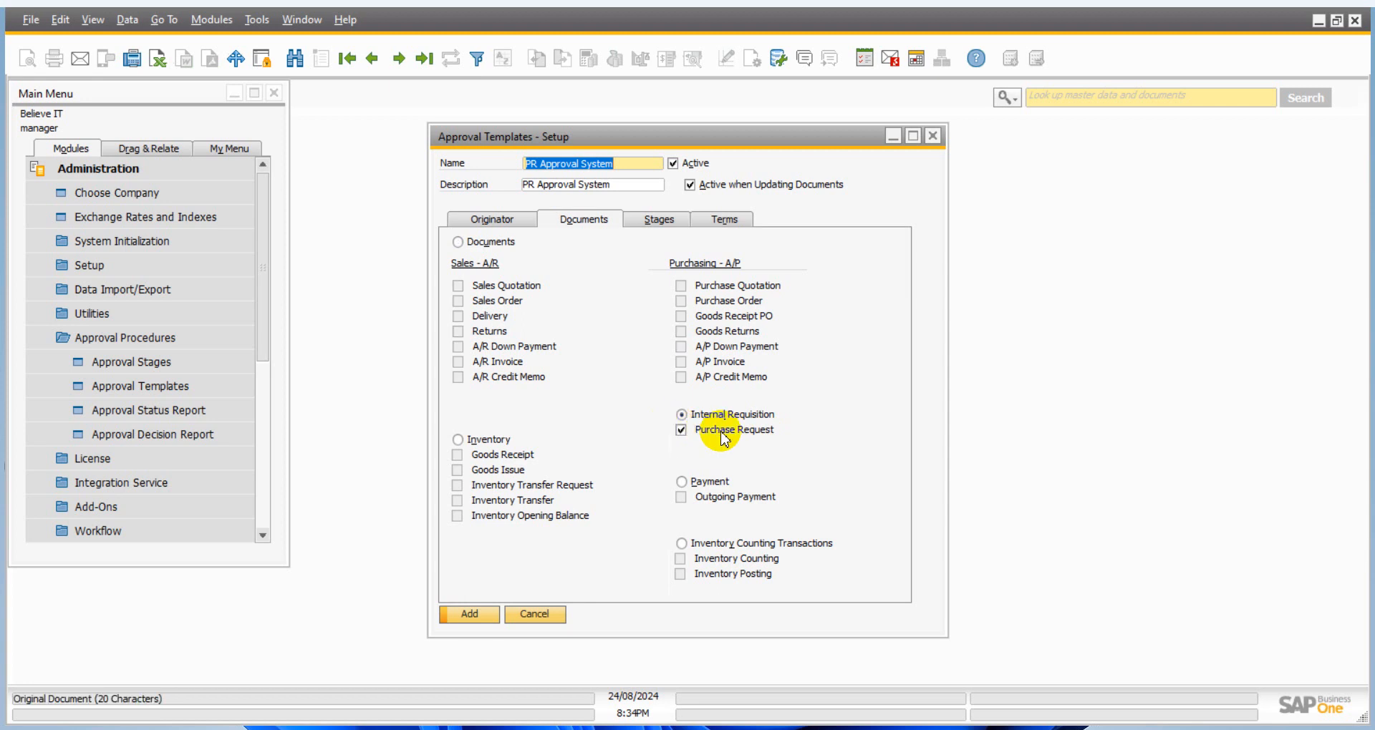
pyautogui.click(498, 219)
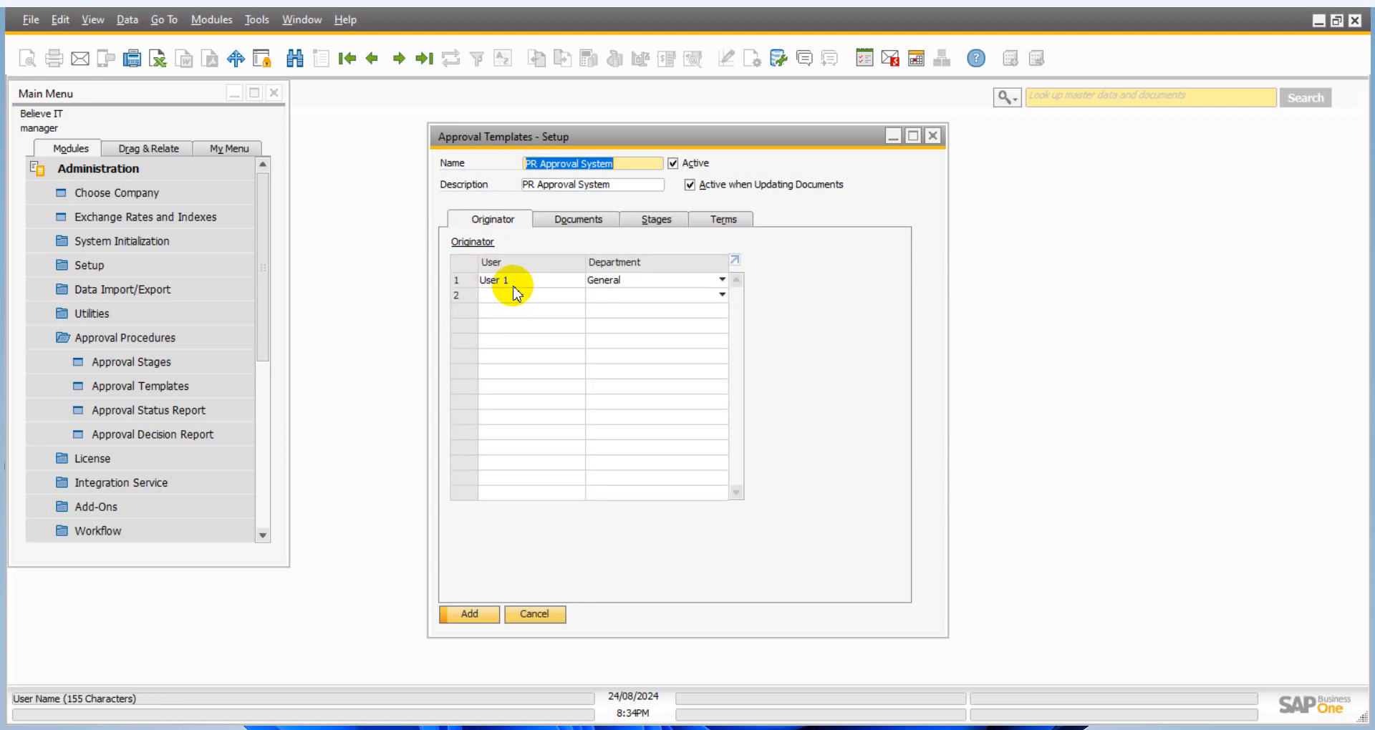
# - Assign the Purchase Requisition stage to the PR Approval System template
pyautogui.click(648, 228)
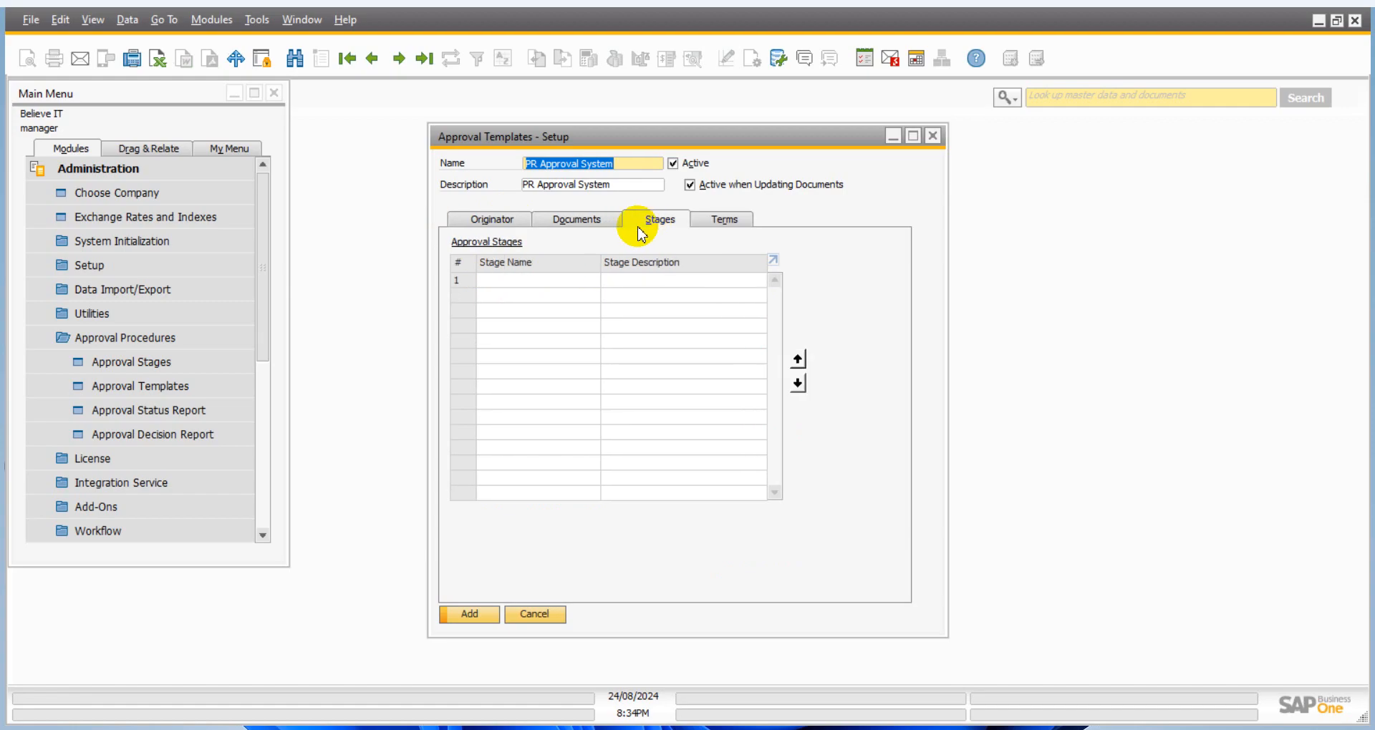
pyautogui.click(591, 281)
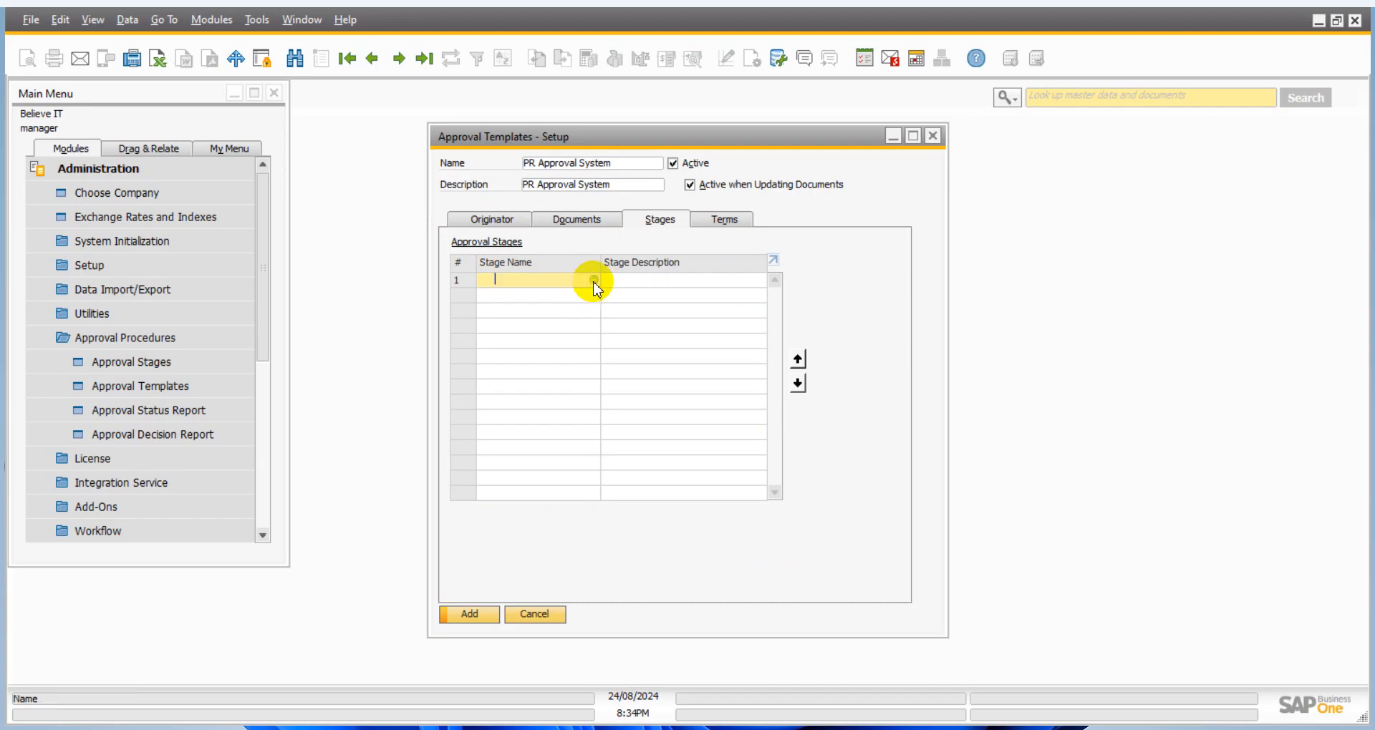
pyautogui.press('Tab')
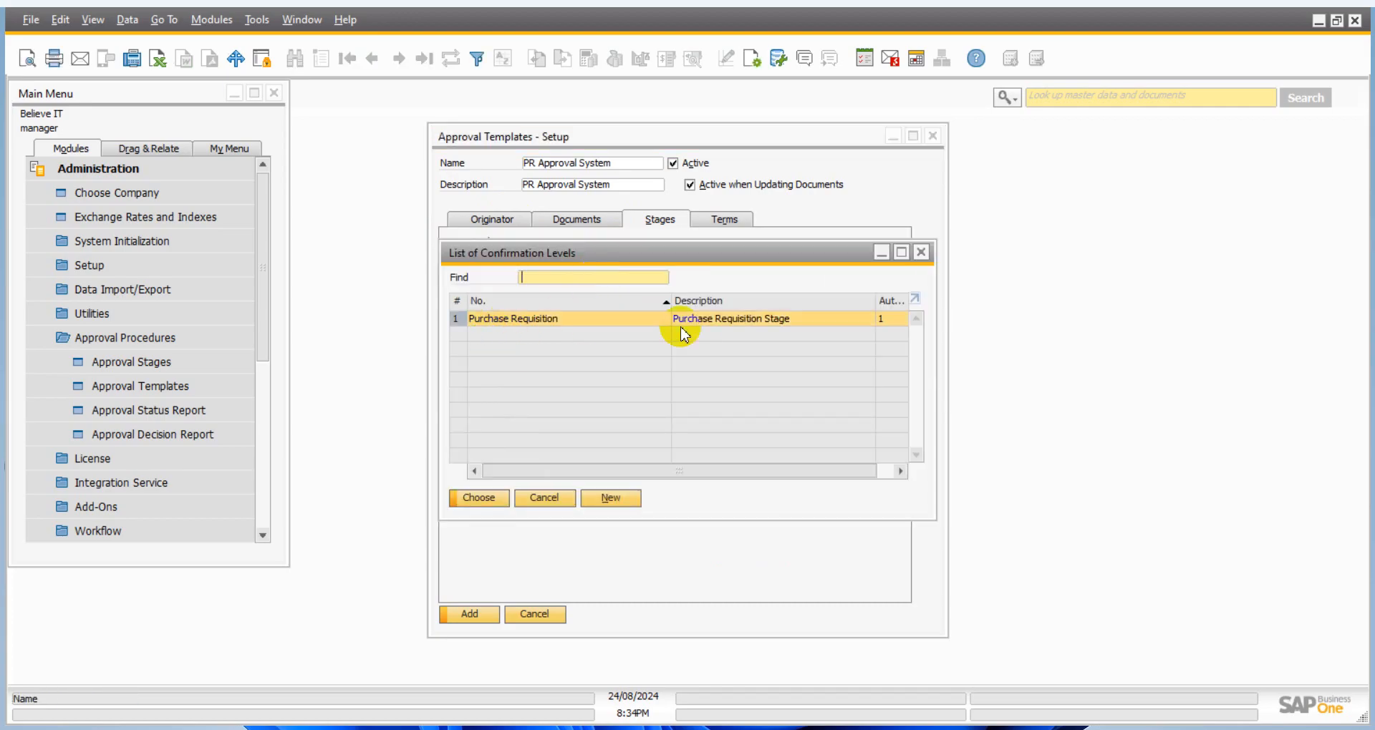
pyautogui.doubleClick(733, 324)
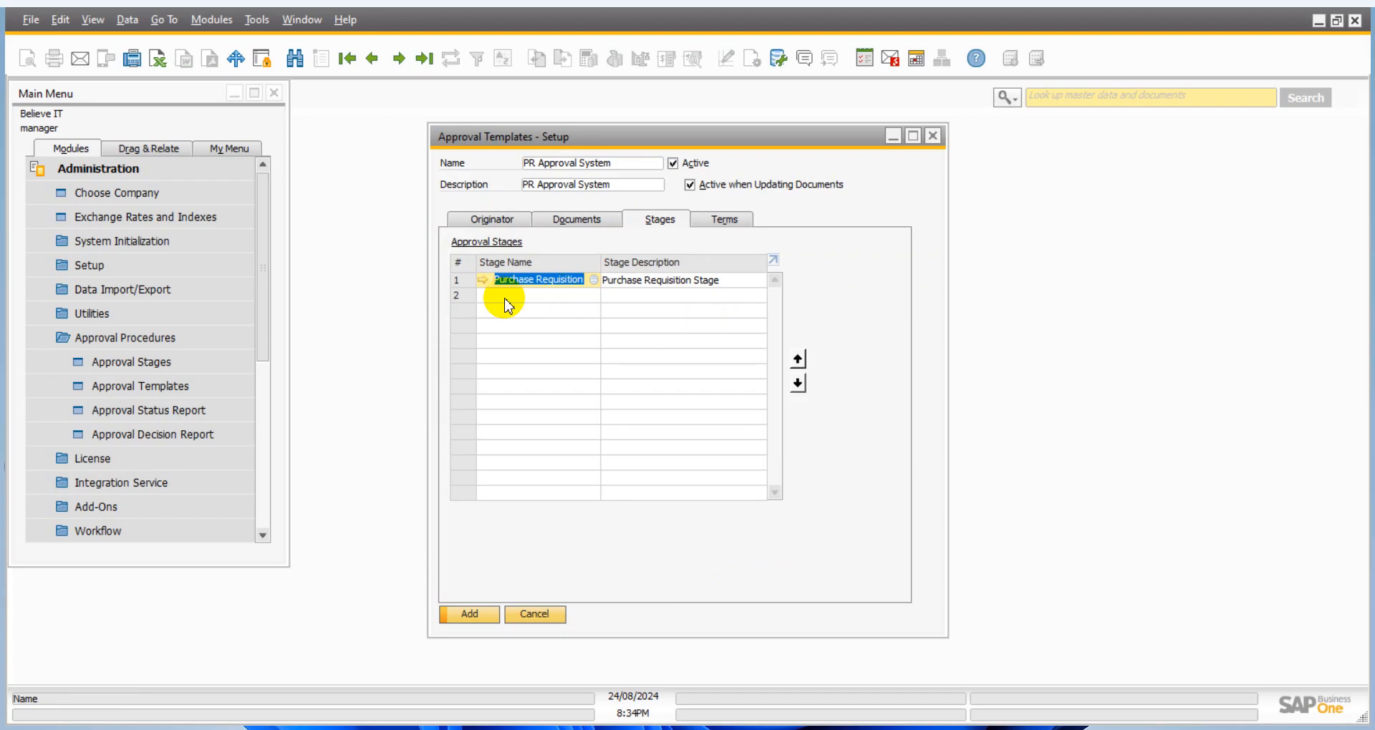
# - Check the required number of approvals and rejections in the Purchase Requisition stage's setup, and close it
pyautogui.click(485, 283)
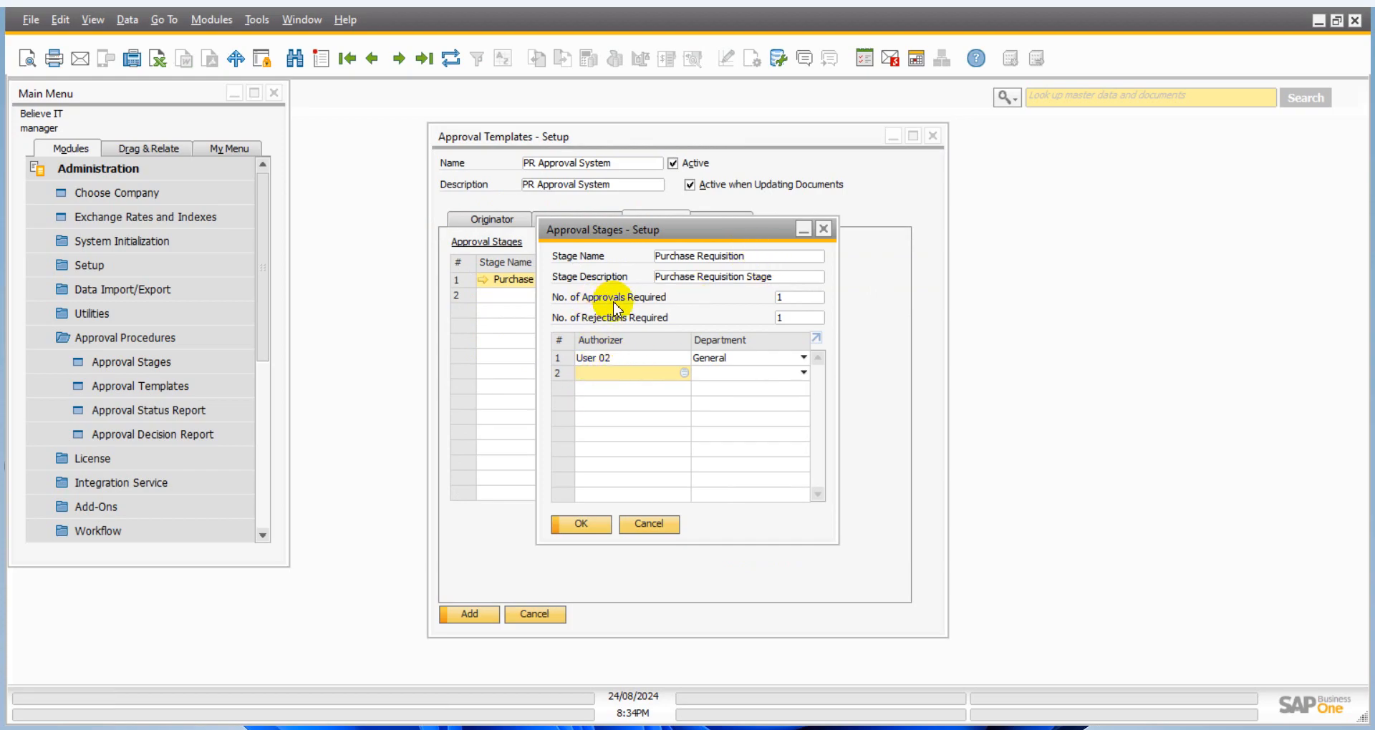
pyautogui.click(791, 297)
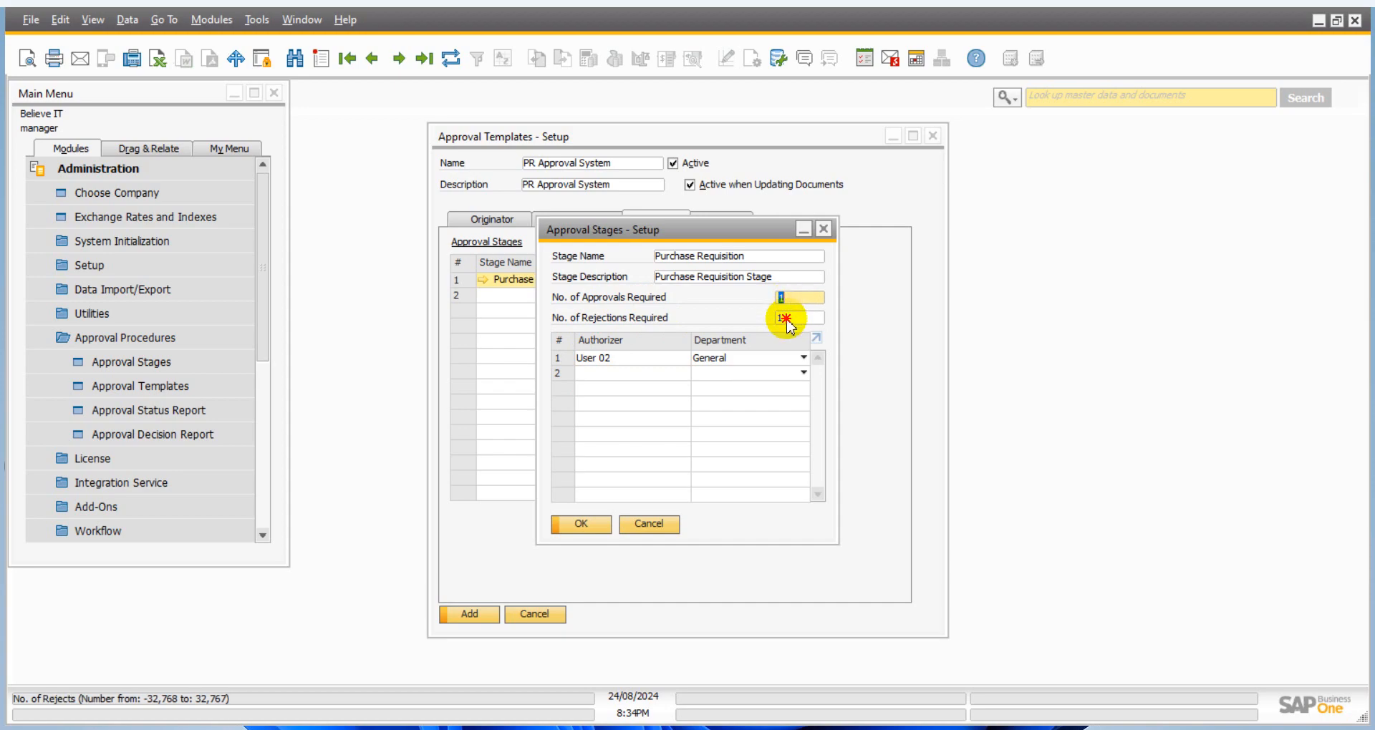
pyautogui.click(786, 318)
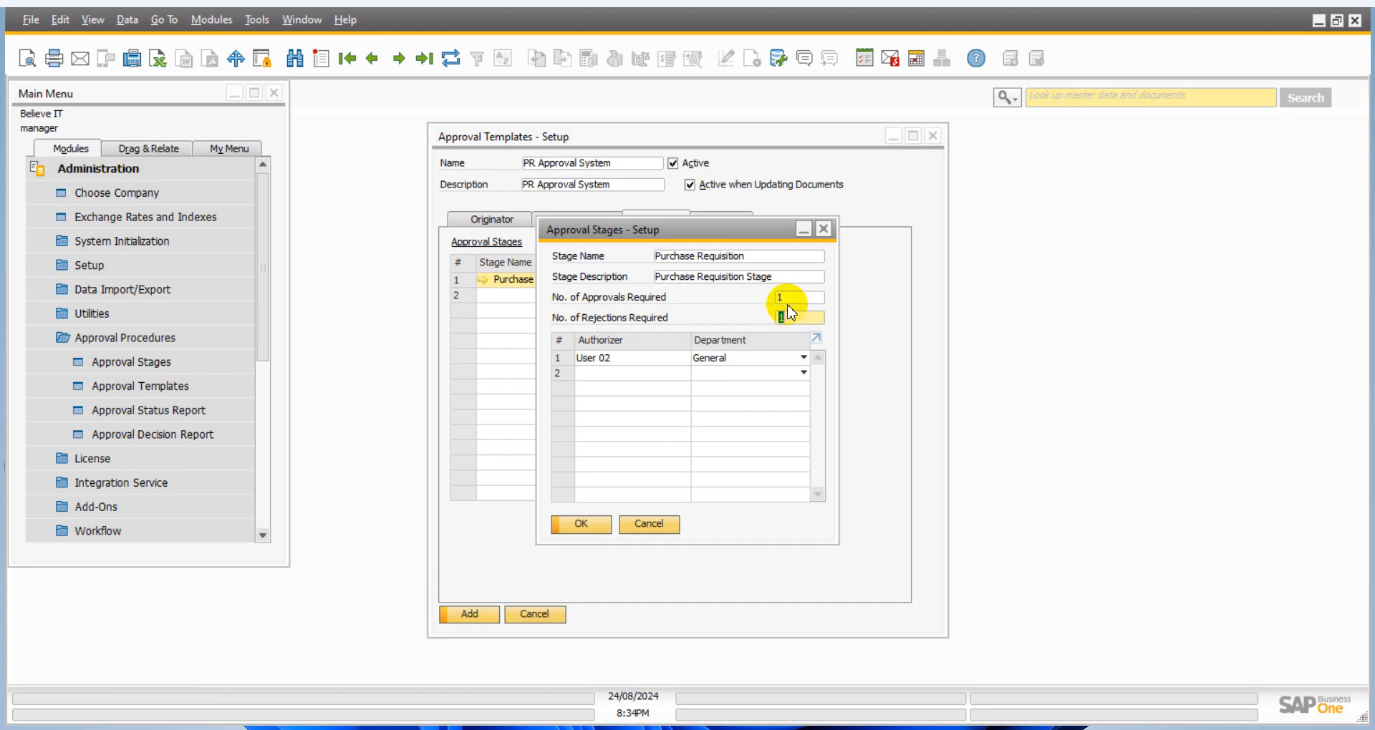
pyautogui.click(787, 298)
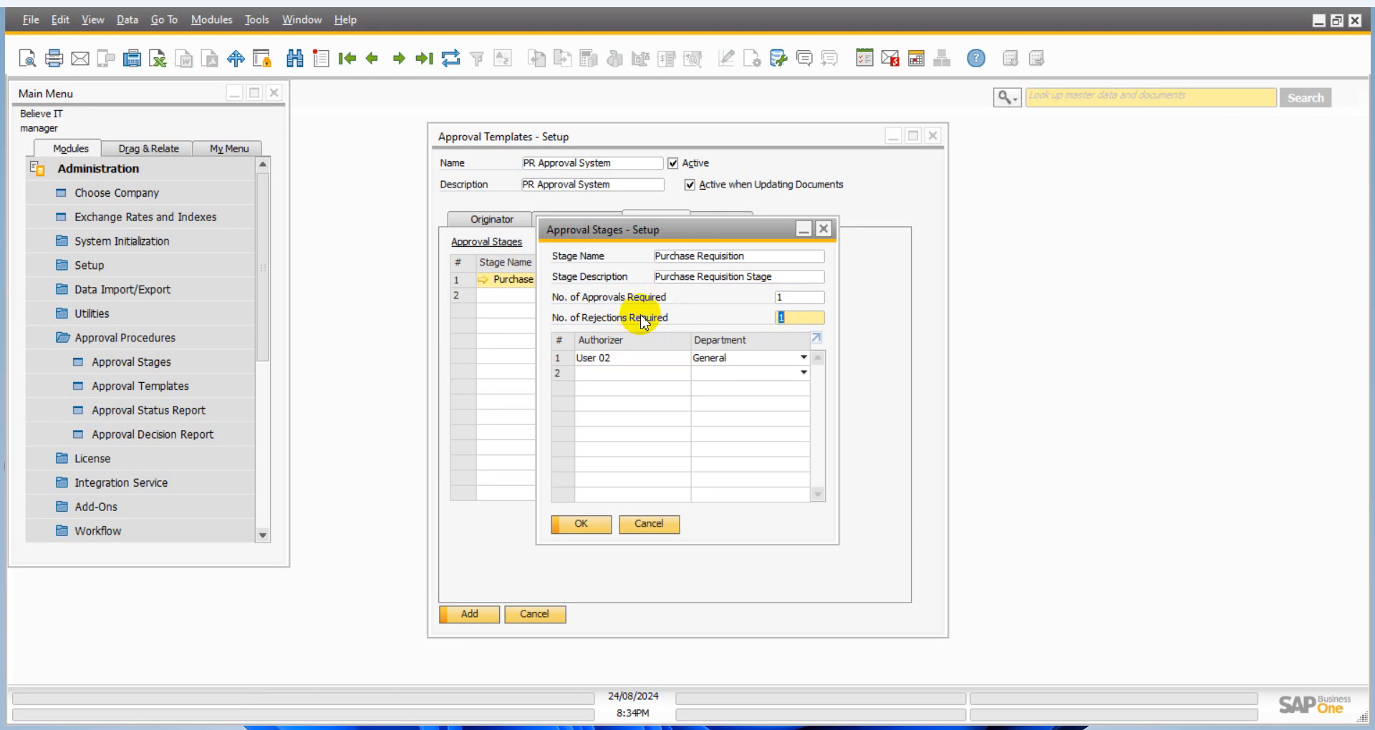
pyautogui.click(787, 297)
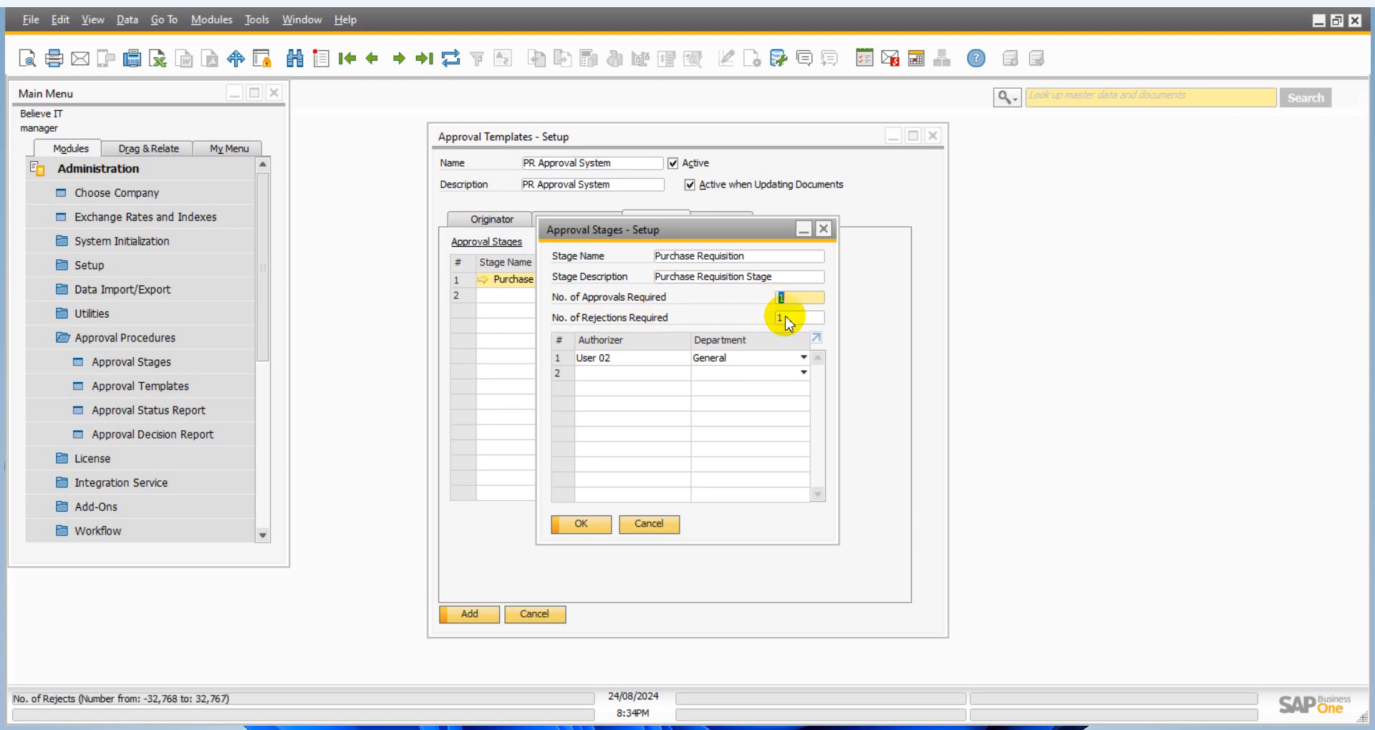
pyautogui.click(578, 522)
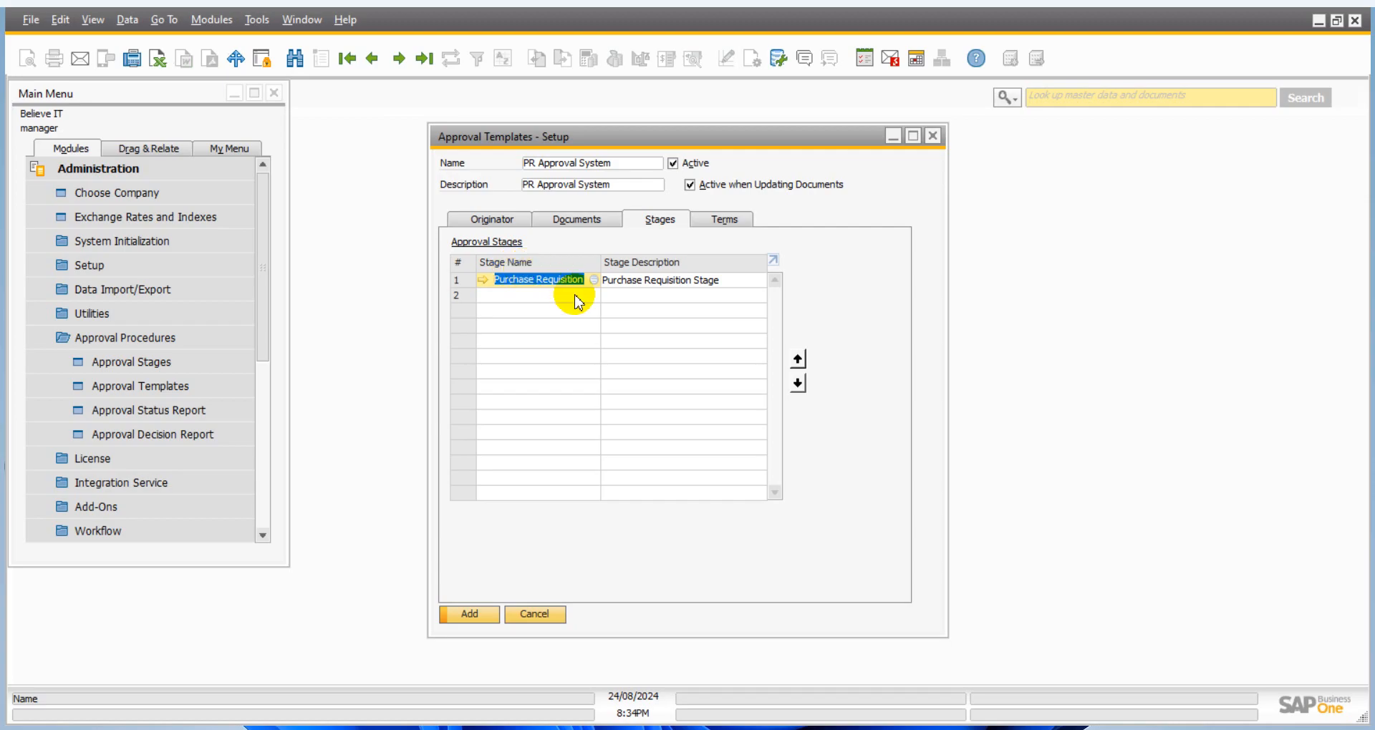
# - Add the approval template, reopen it to review its originator, documents and stages, and close the setup
pyautogui.click(470, 613)
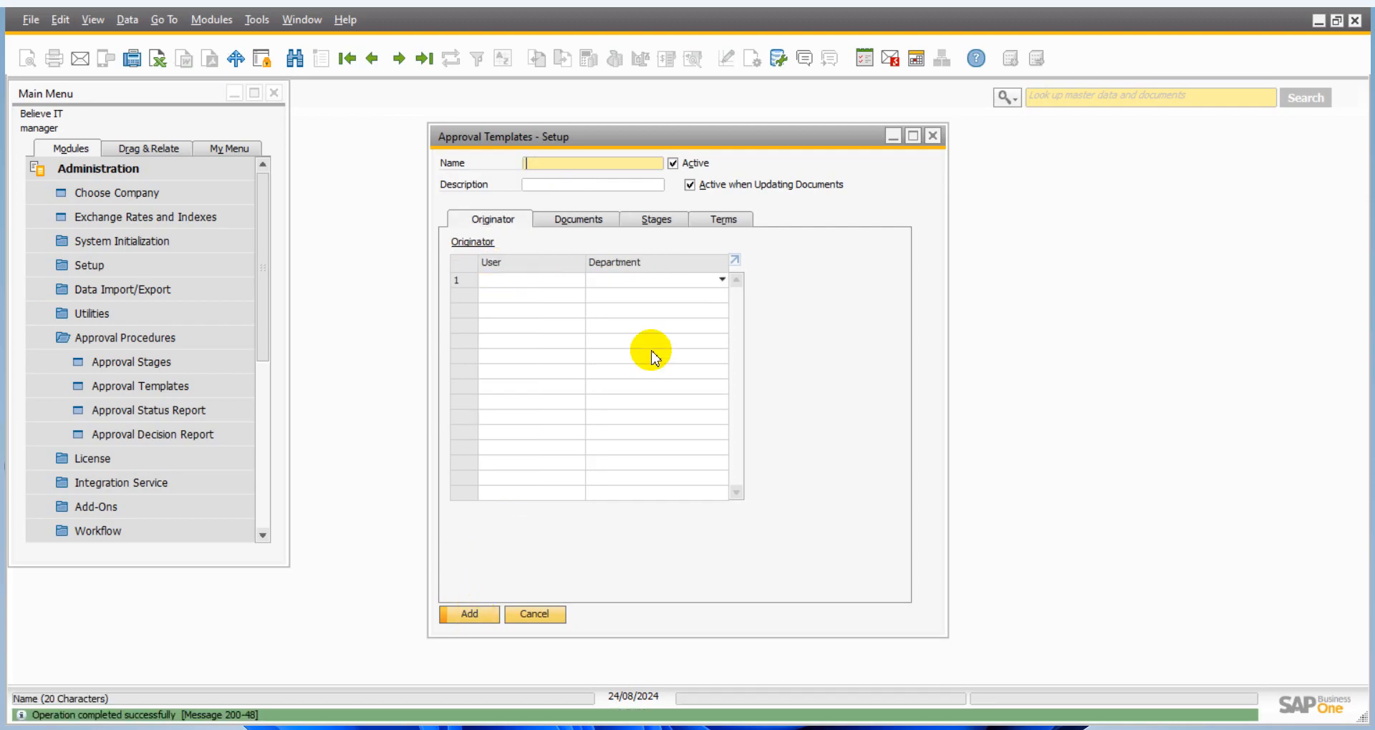
pyautogui.click(373, 59)
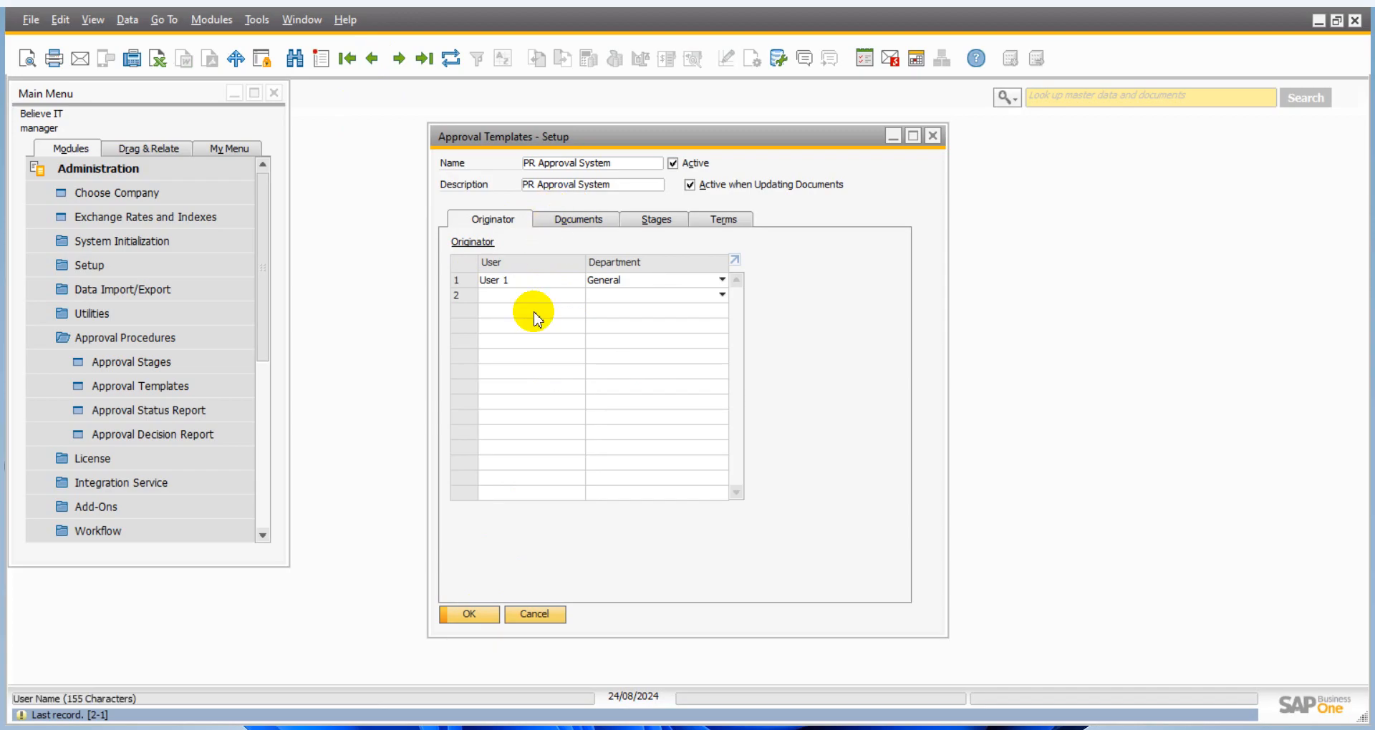
pyautogui.click(581, 220)
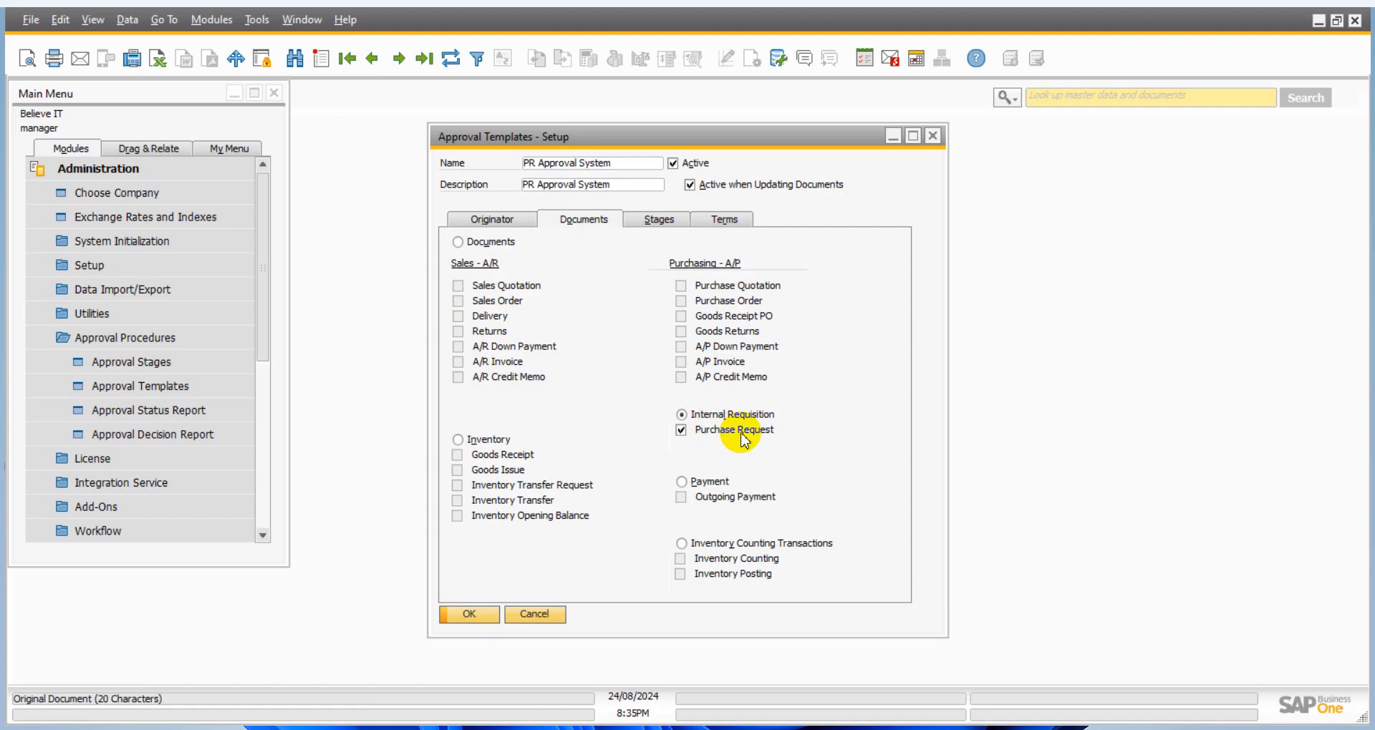
pyautogui.click(492, 220)
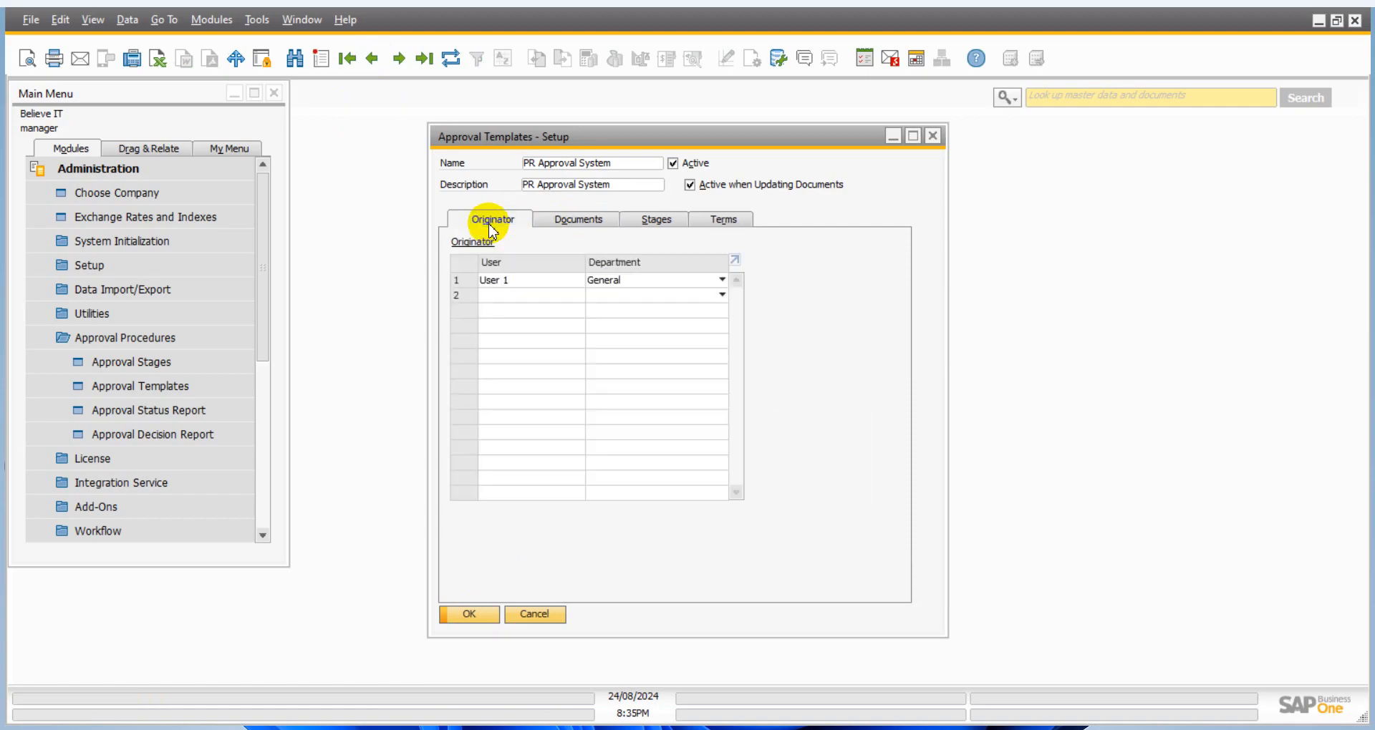
pyautogui.click(655, 220)
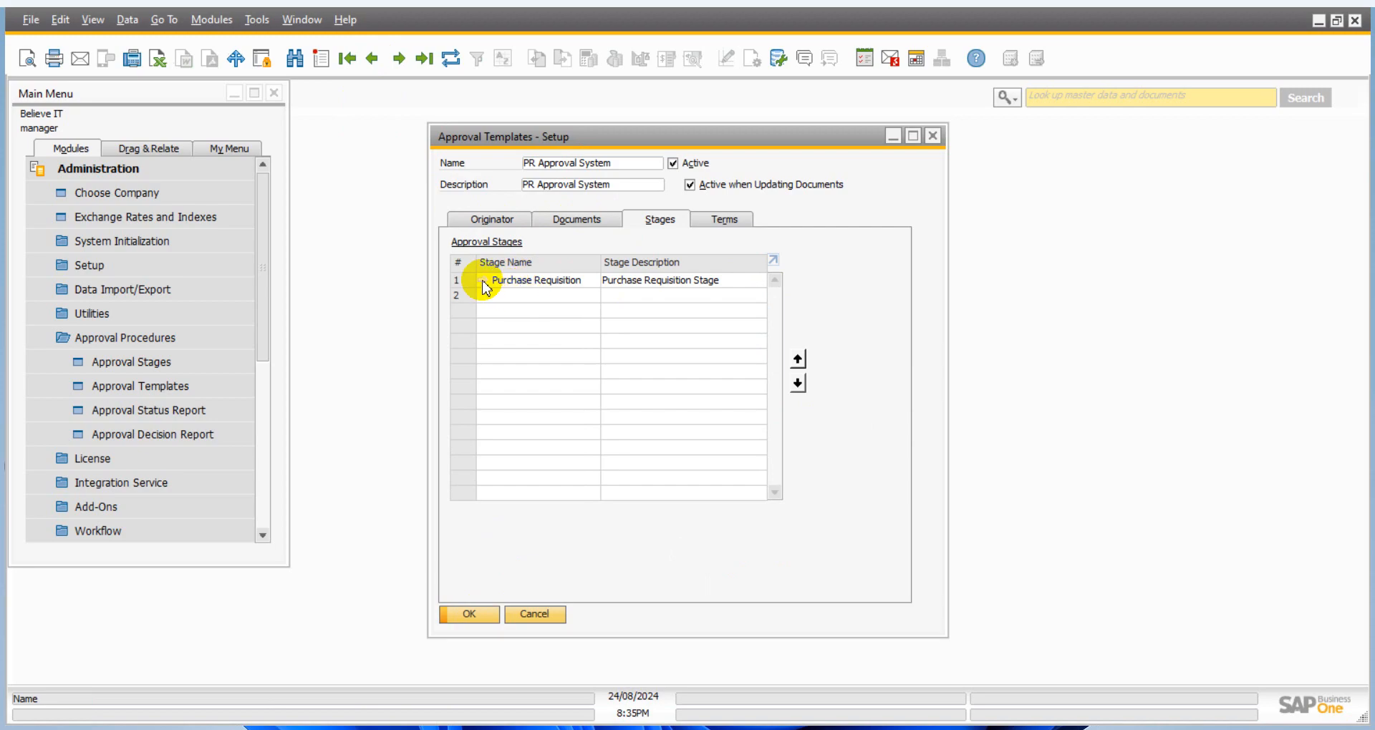
pyautogui.click(534, 615)
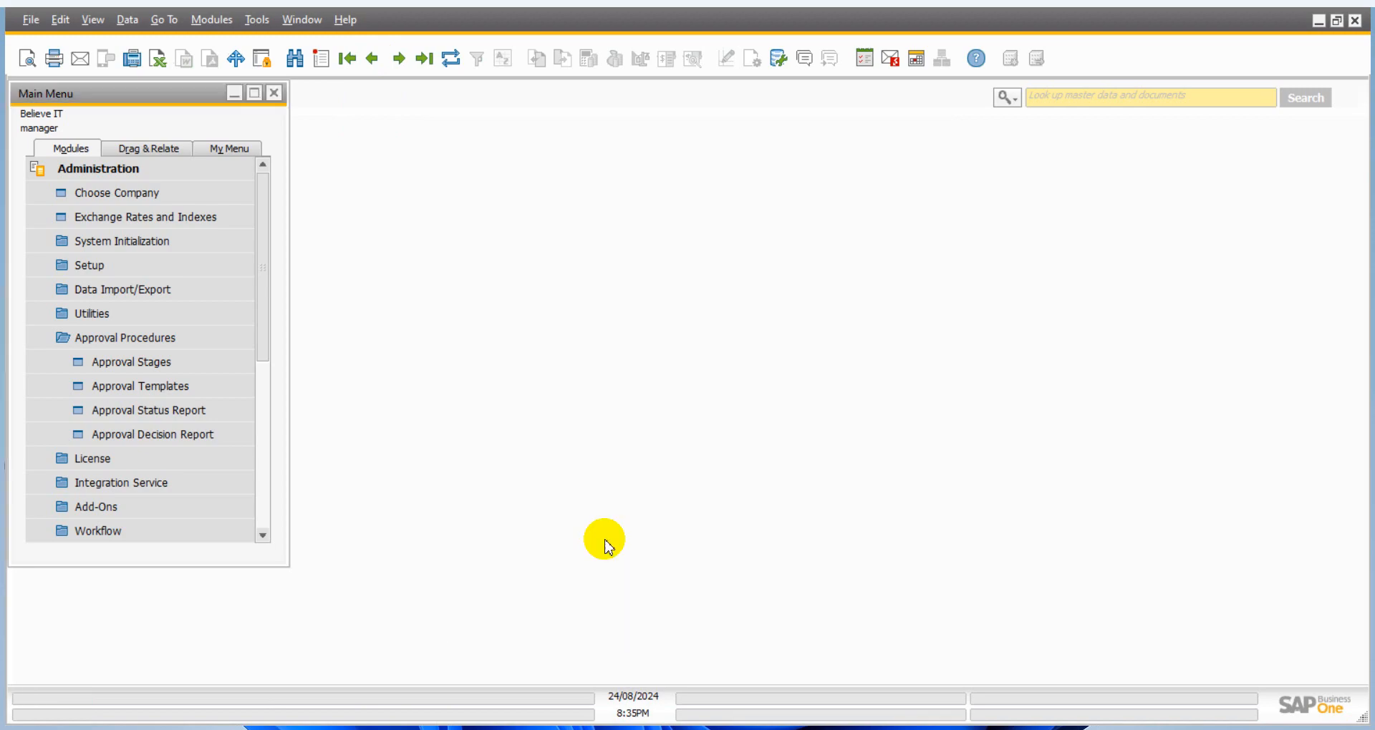
# - Launch another SAP Business One client from the desktop and log on to Believe IT as user1 with the account password
pyautogui.press('super+d')
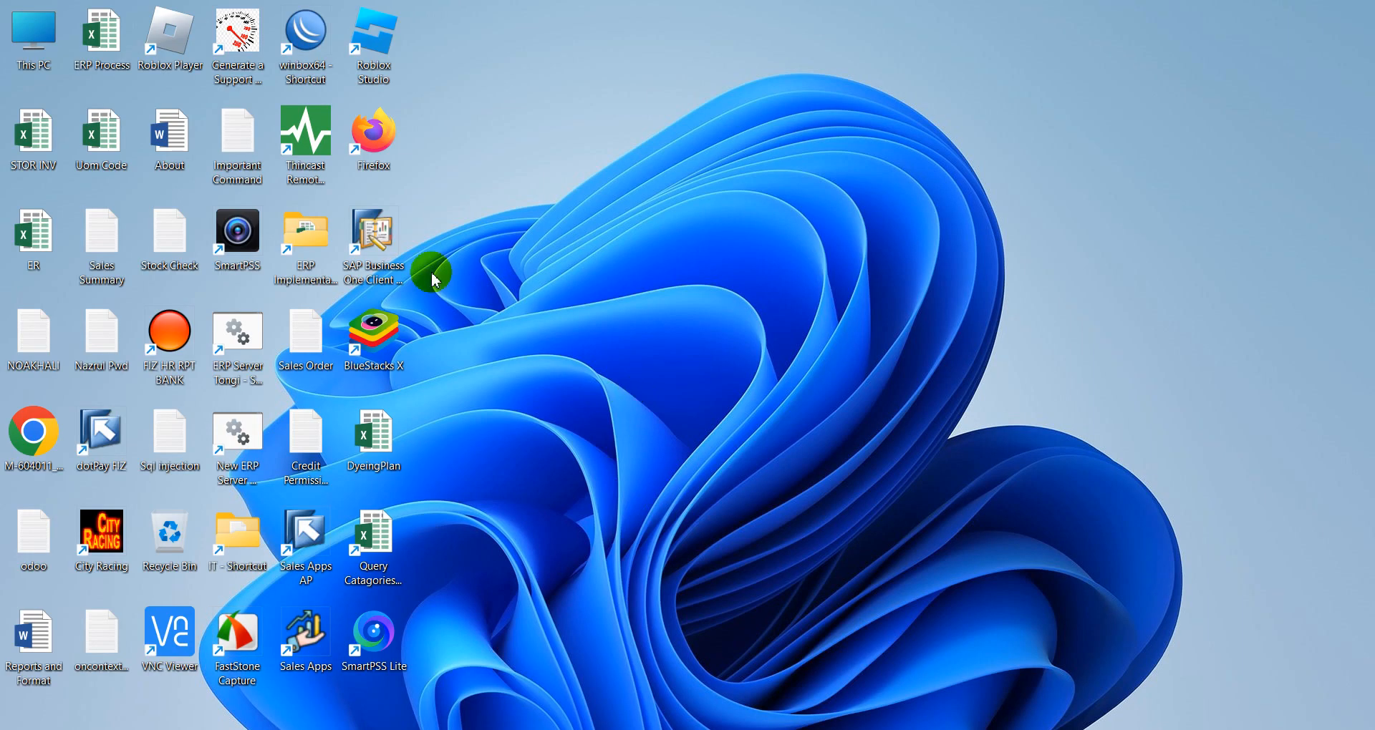
pyautogui.doubleClick(373, 232)
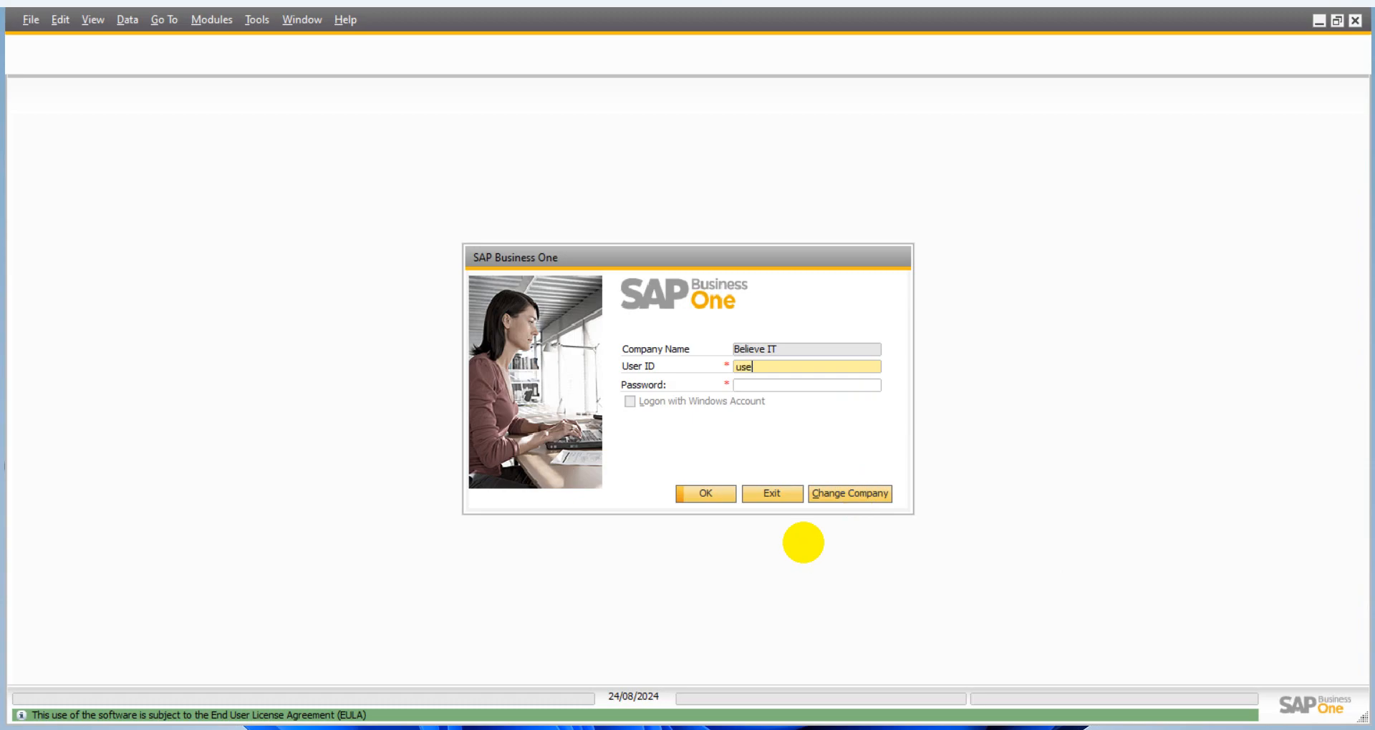
pyautogui.write('1')
pyautogui.press('Tab')
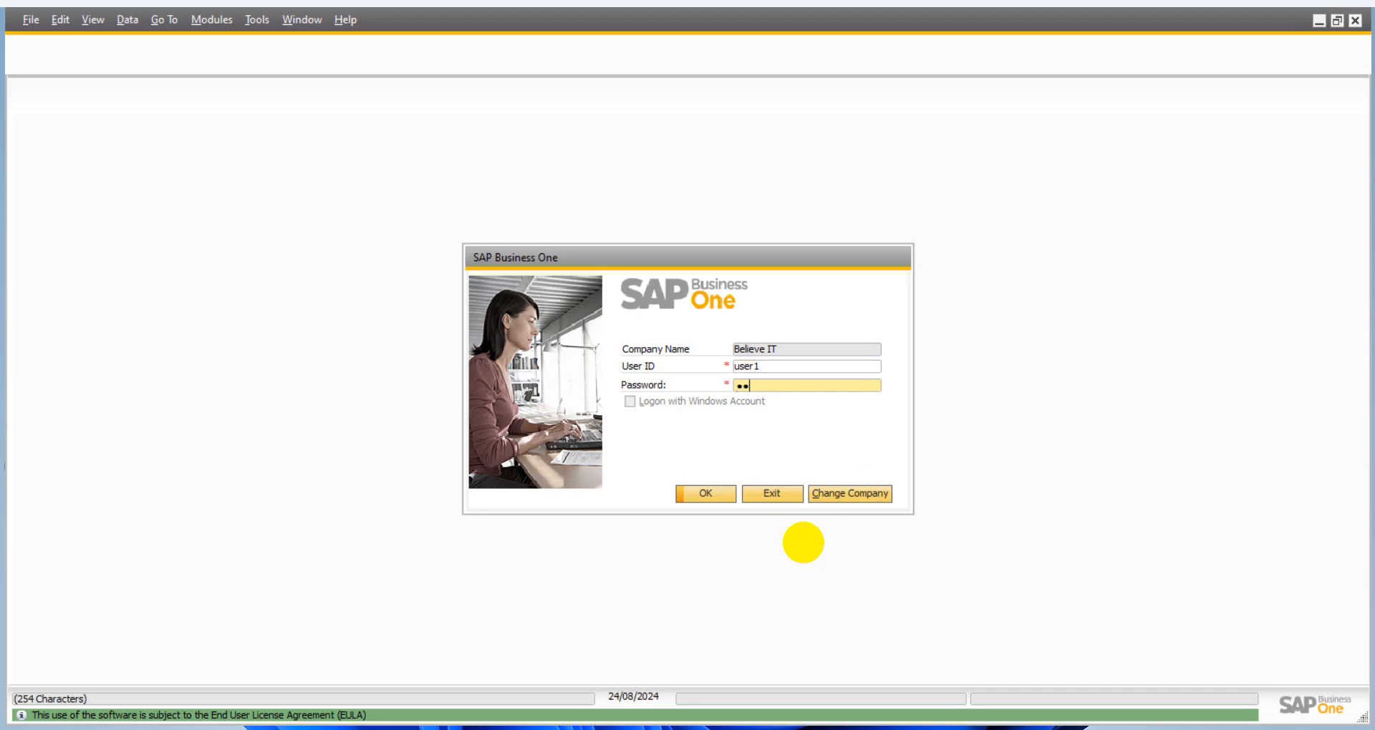
pyautogui.press('Return')
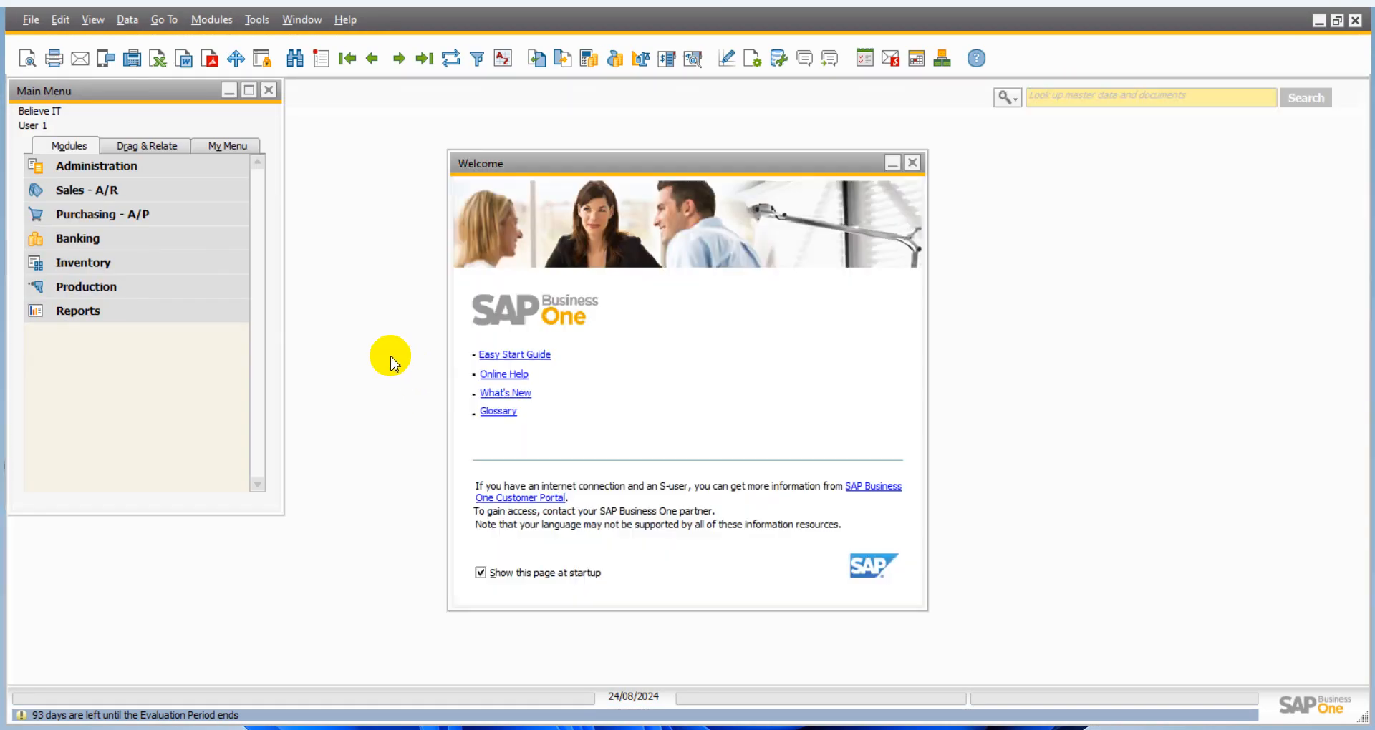
# - Dismiss the Welcome page with its startup display turned off, and open a new Purchase Request under Purchasing - A/P
pyautogui.click(481, 572)
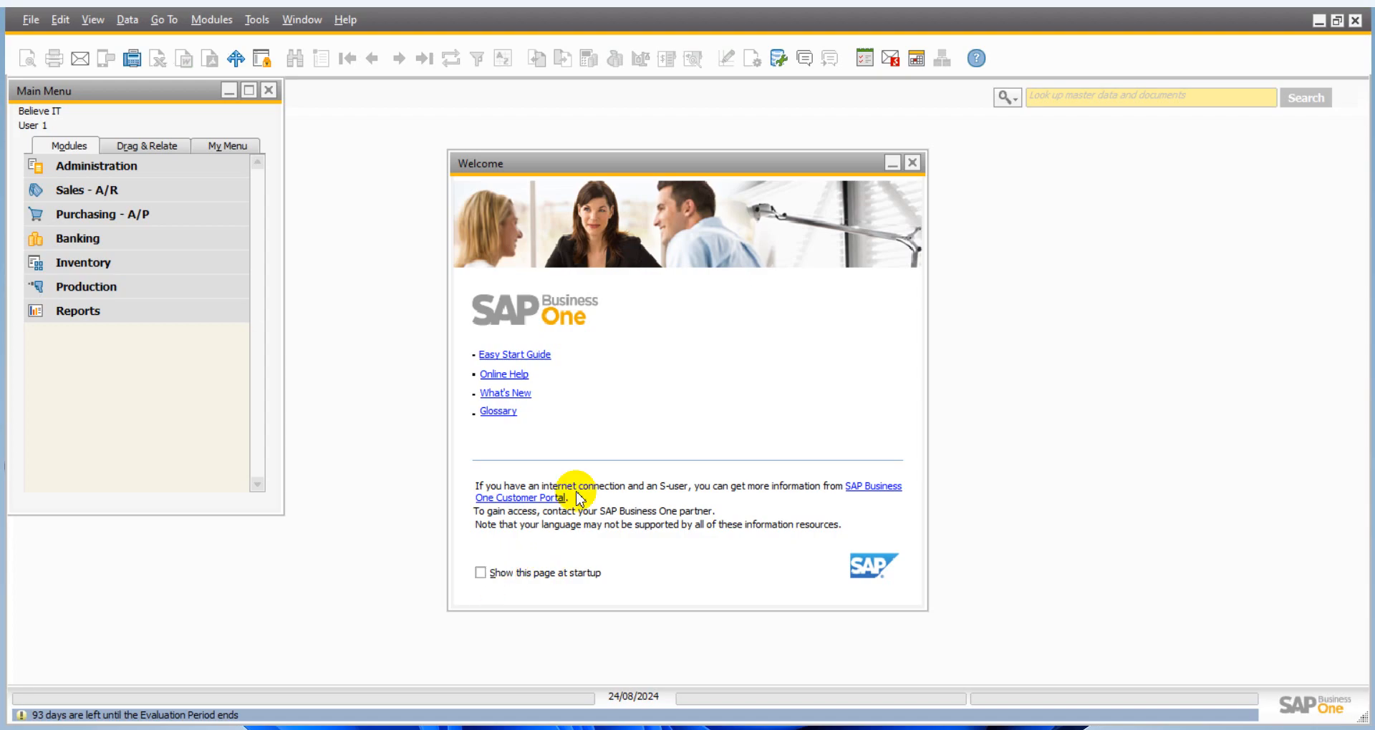
pyautogui.click(911, 163)
pyautogui.click(133, 218)
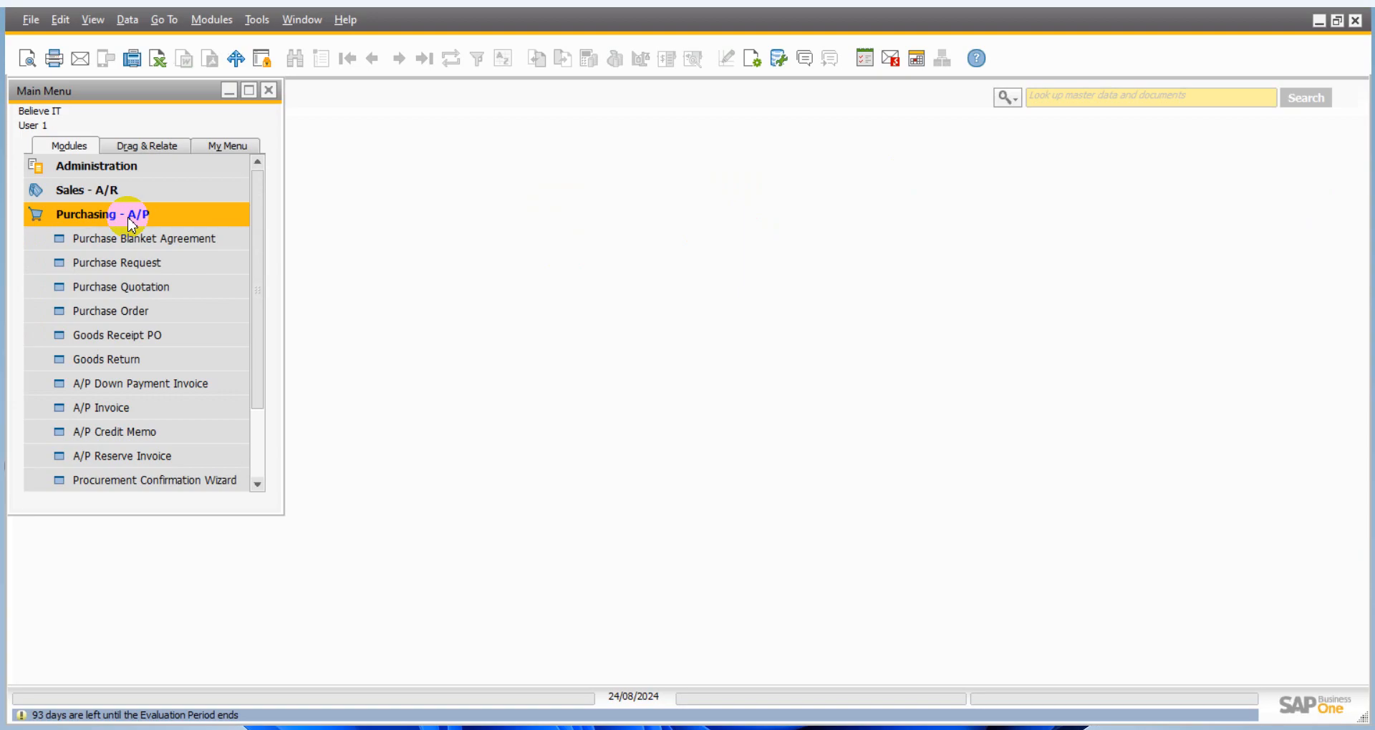
pyautogui.click(93, 263)
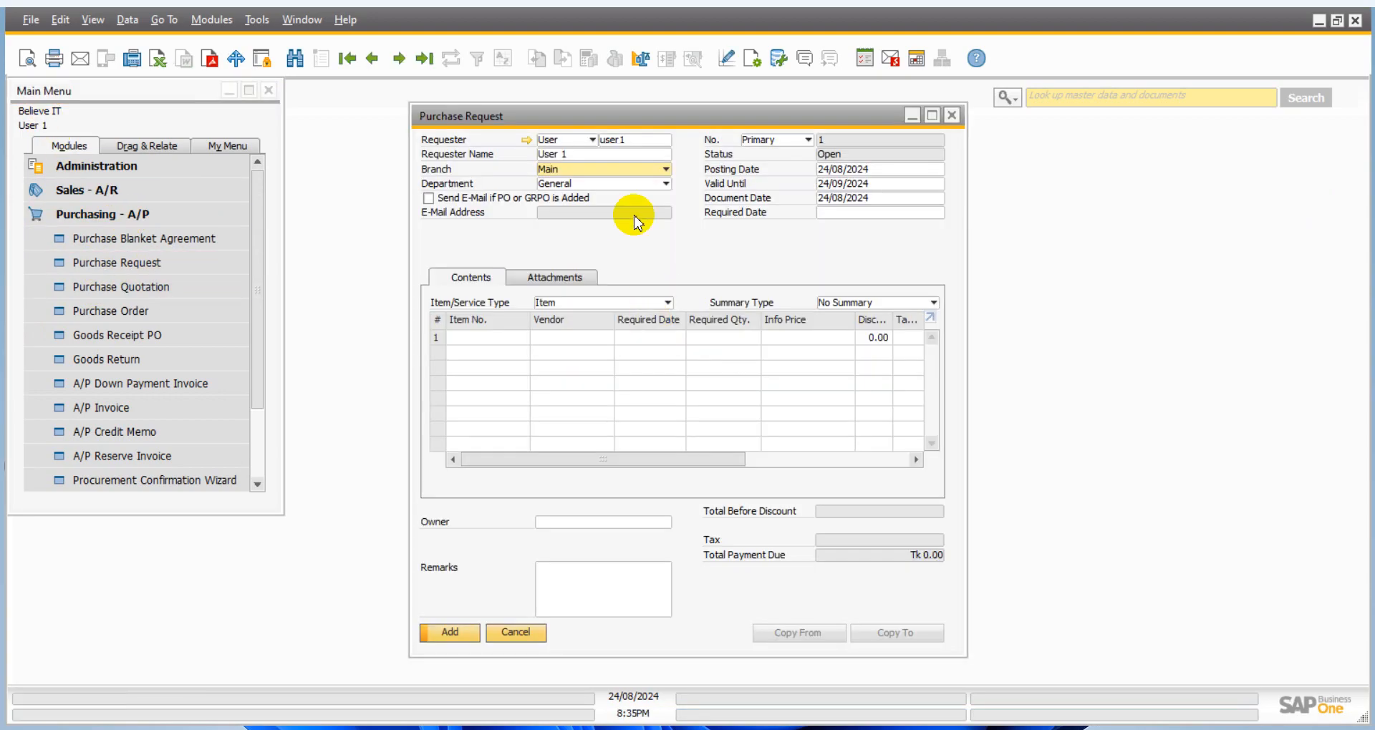
# - Enter the item Printer-P1102 in the first row of the request with TRUST METAL INDUSTRIES LTD. as its vendor
pyautogui.click(520, 338)
pyautogui.press('Tab')
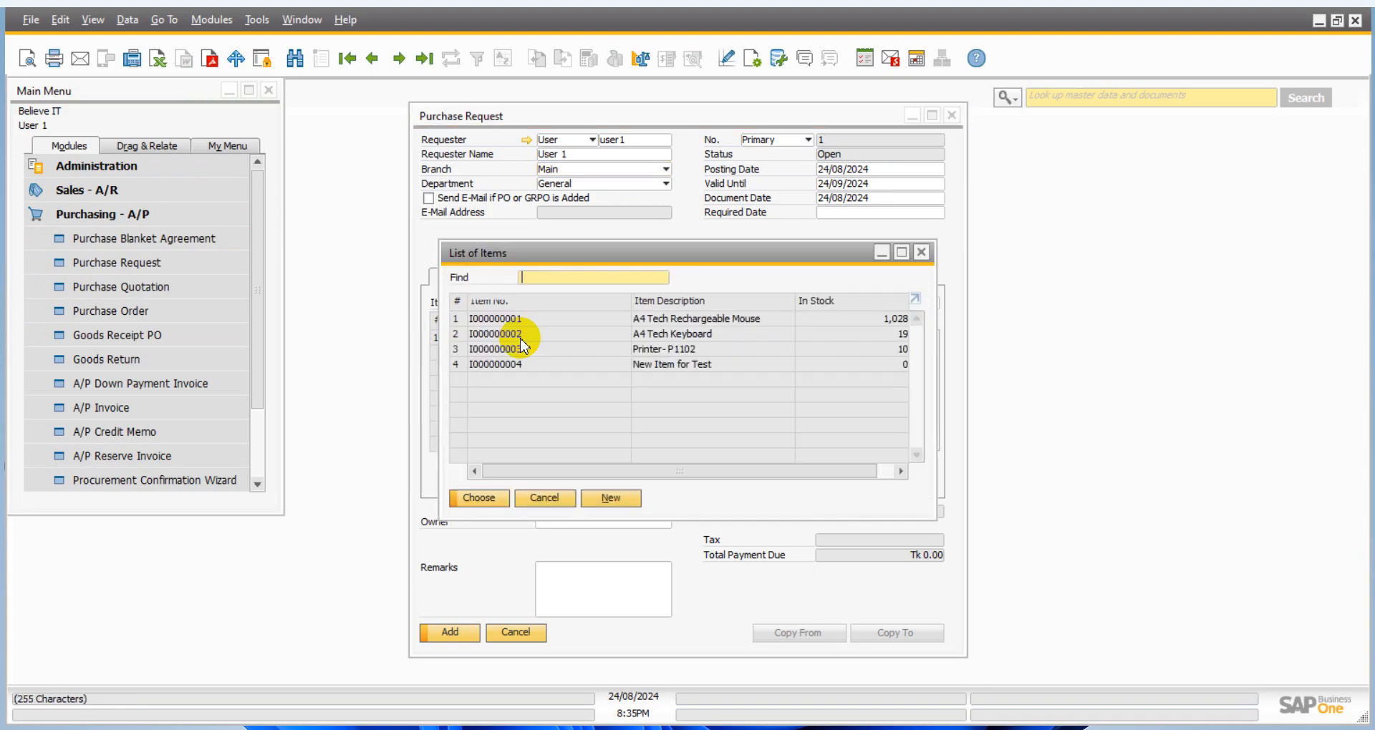
pyautogui.doubleClick(672, 349)
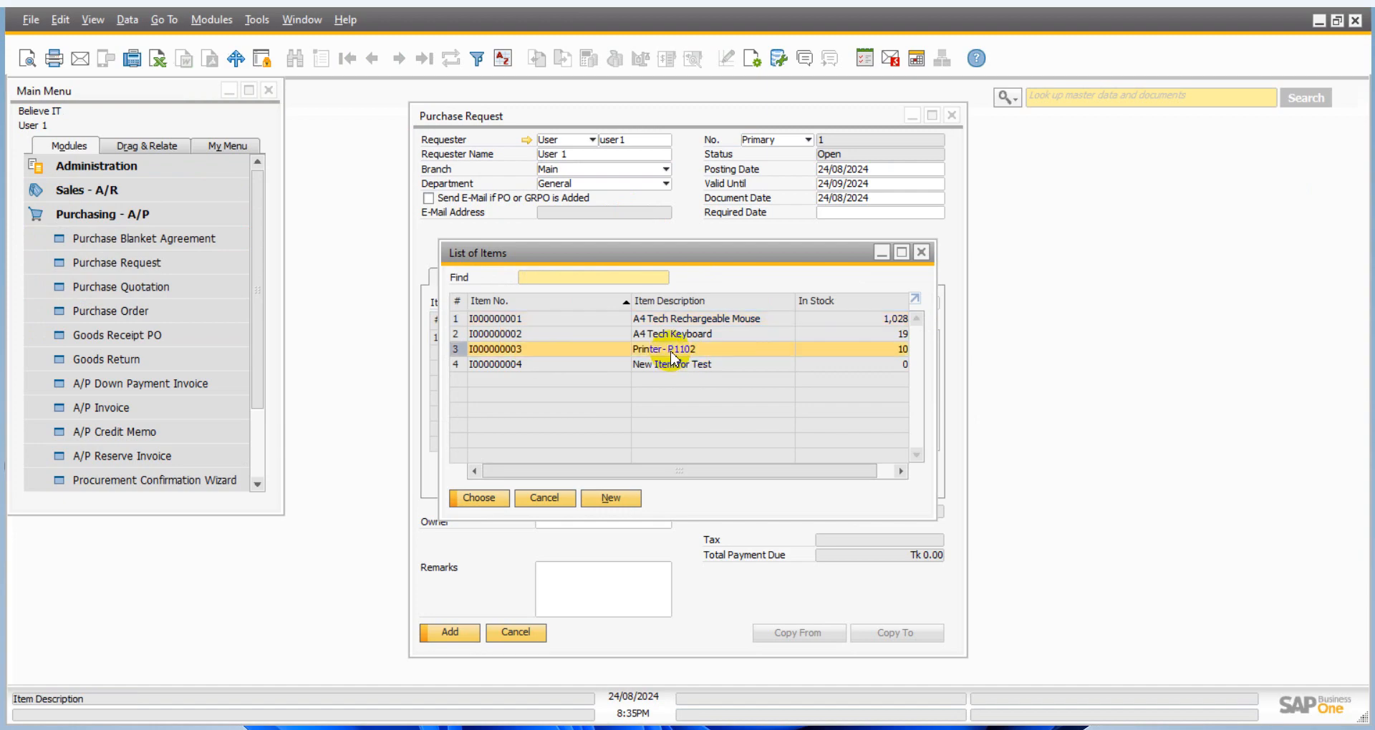
pyautogui.press('Tab')
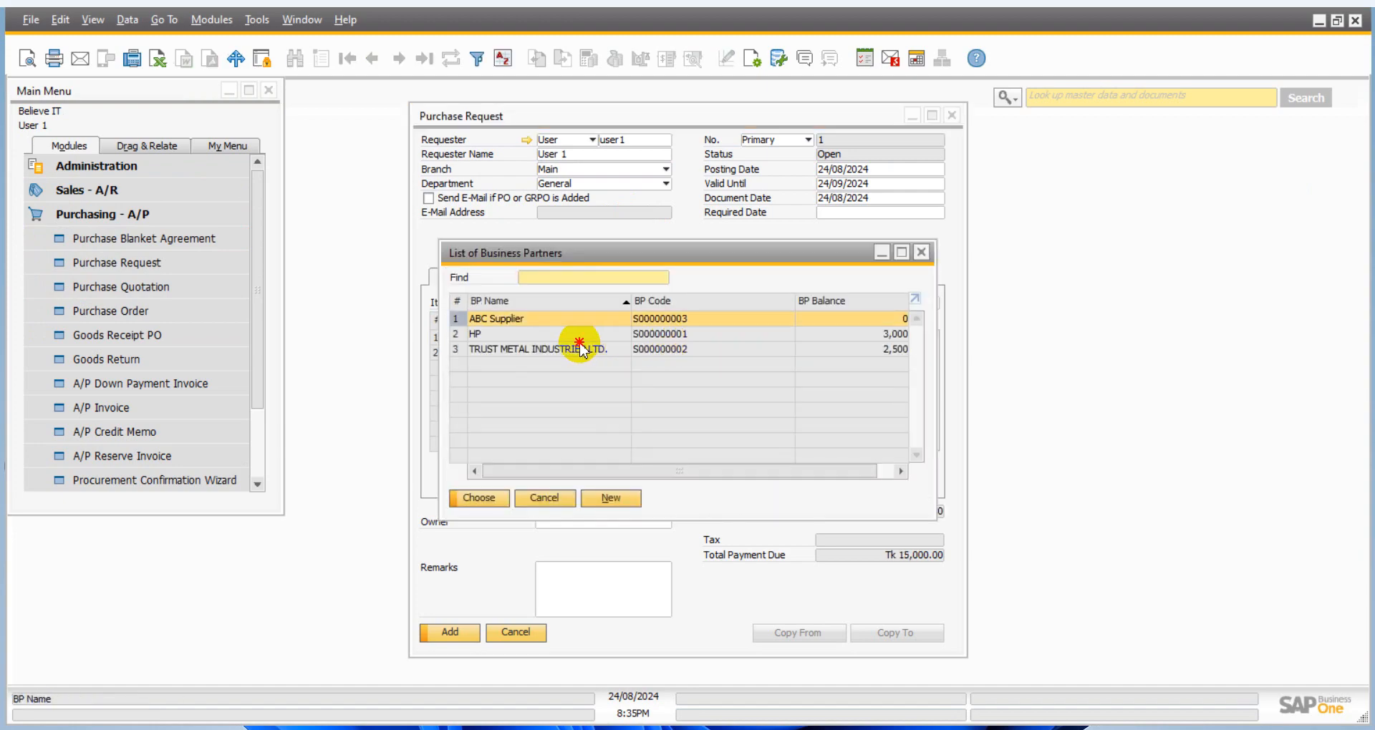
pyautogui.doubleClick(568, 351)
# - Set the printer row's required date to 30/08/2024 and try to add the purchase request
pyautogui.click(677, 338)
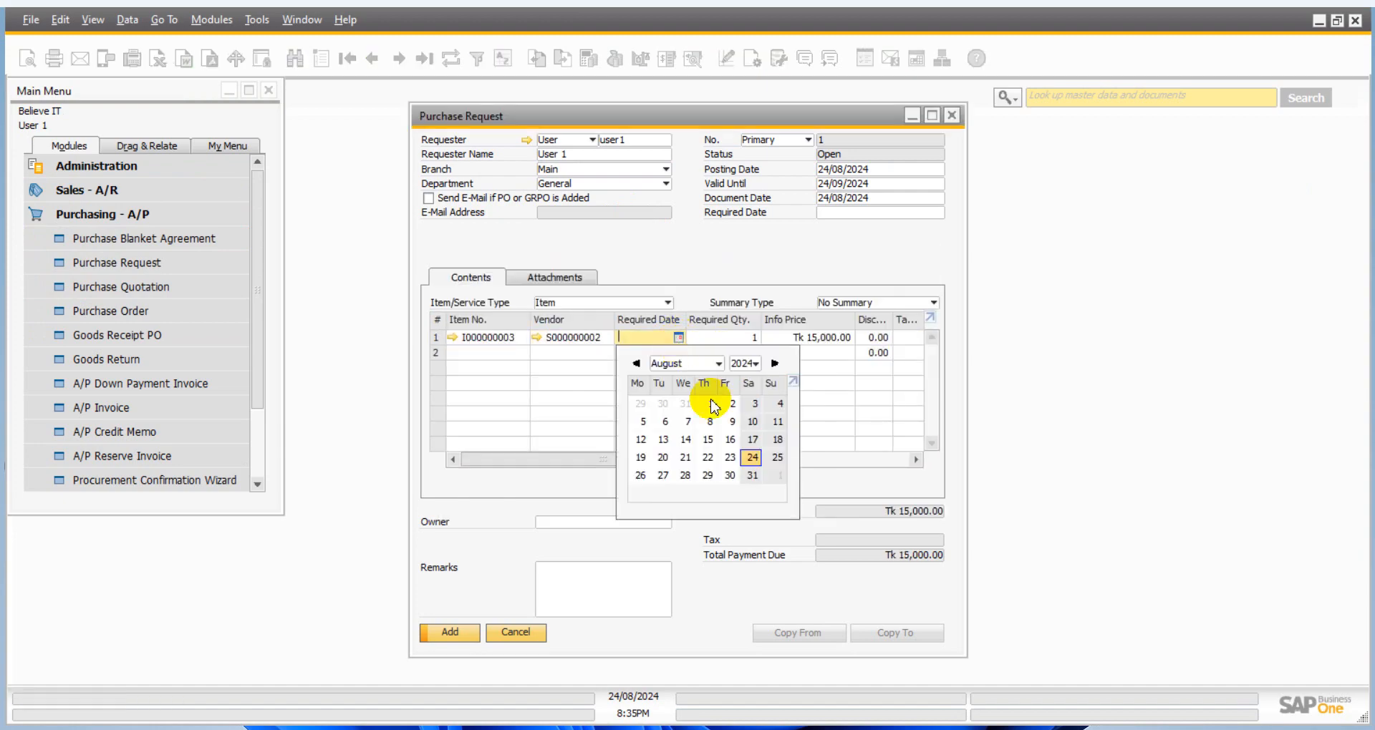
pyautogui.click(728, 476)
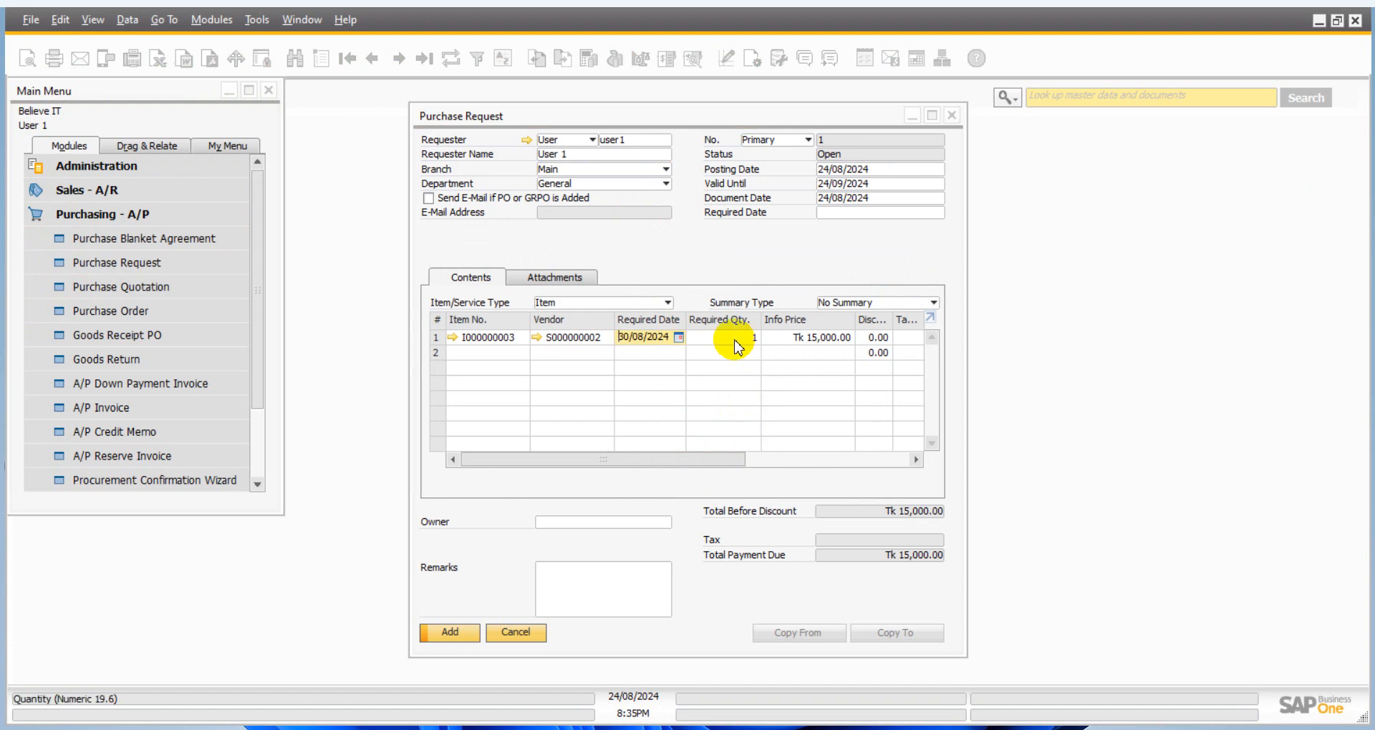
pyautogui.press('Tab')
pyautogui.click(449, 632)
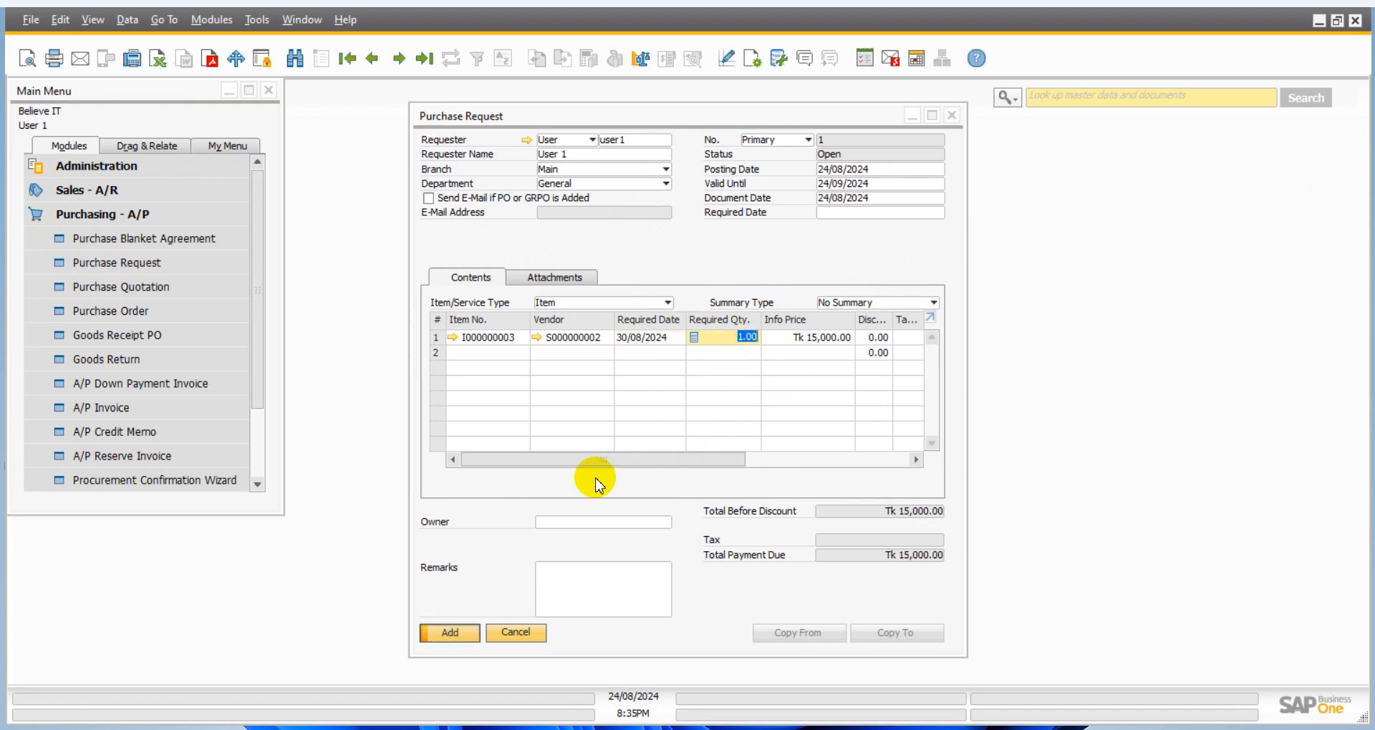
# - Set the purchase request's header required date to 30/08/2024 and update the existing rows with it
pyautogui.click(939, 214)
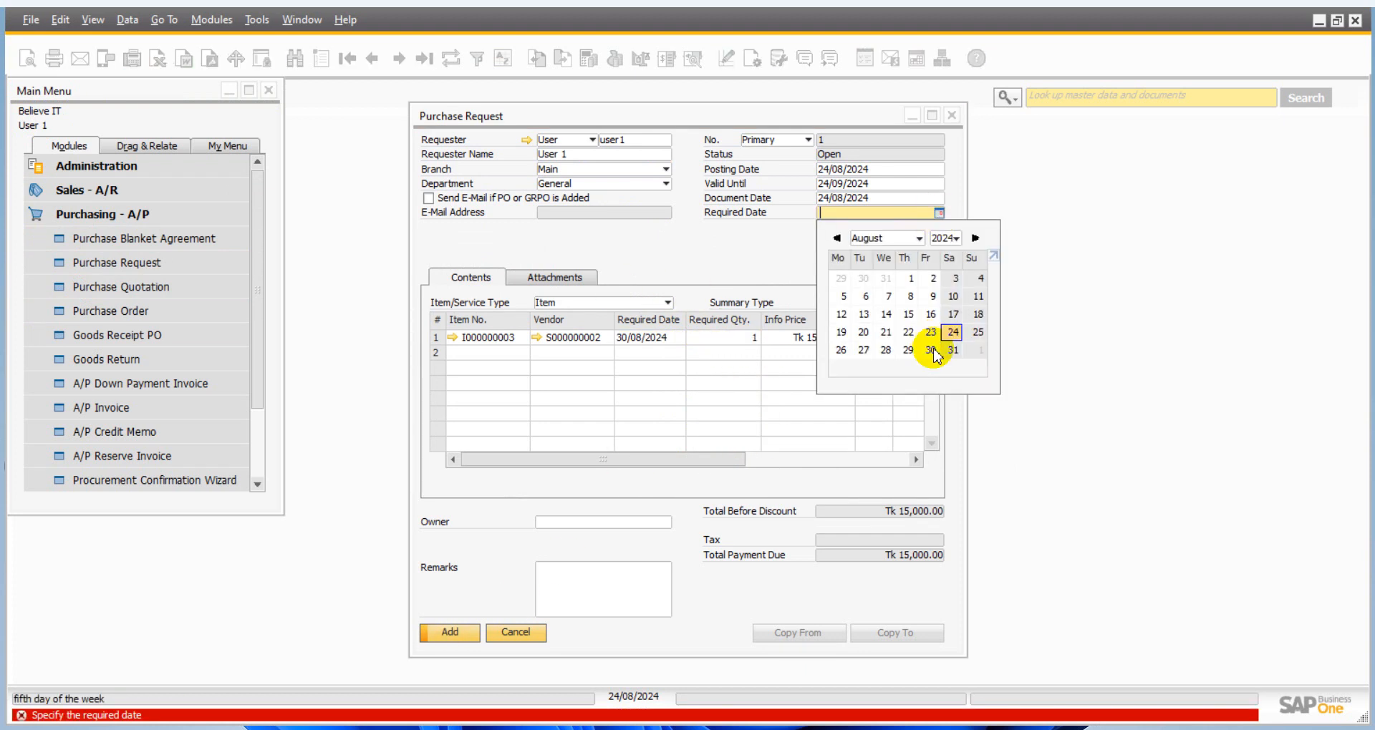
pyautogui.click(935, 348)
pyautogui.click(478, 634)
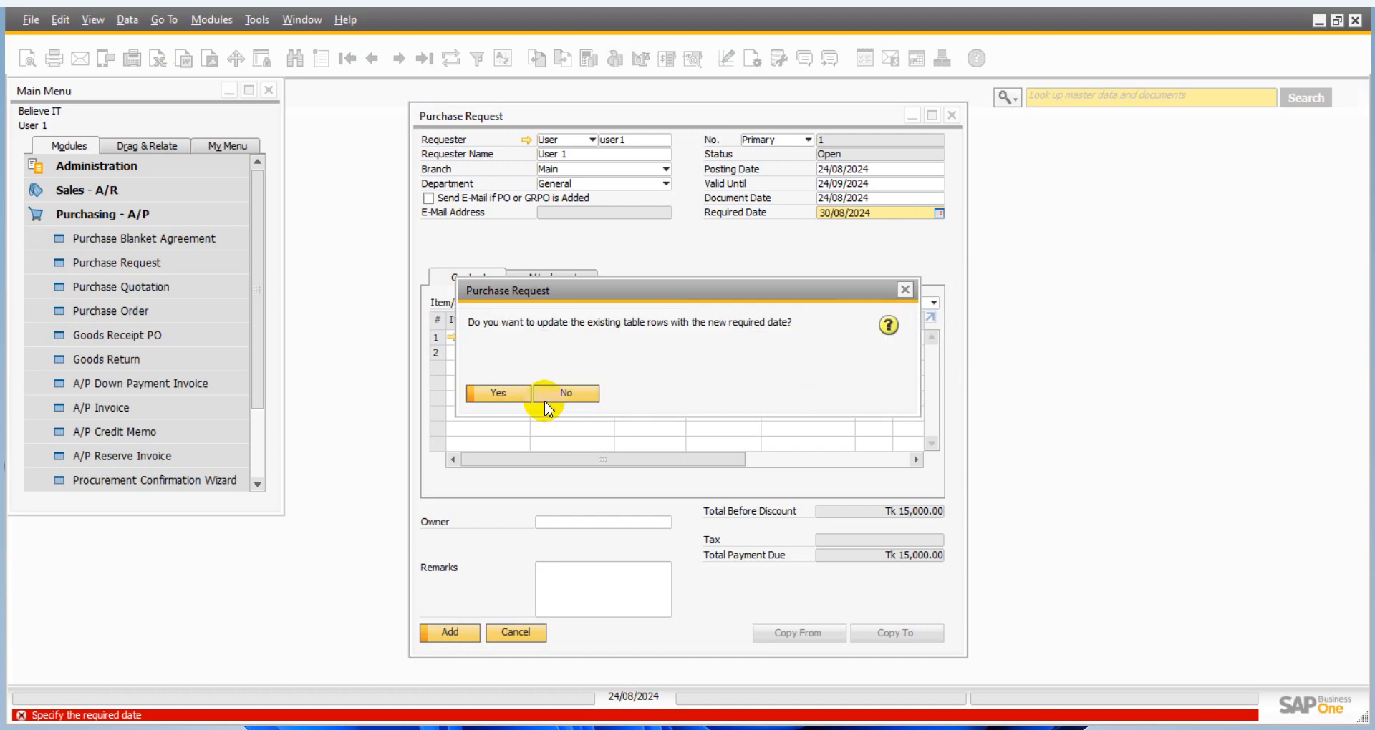
pyautogui.click(511, 393)
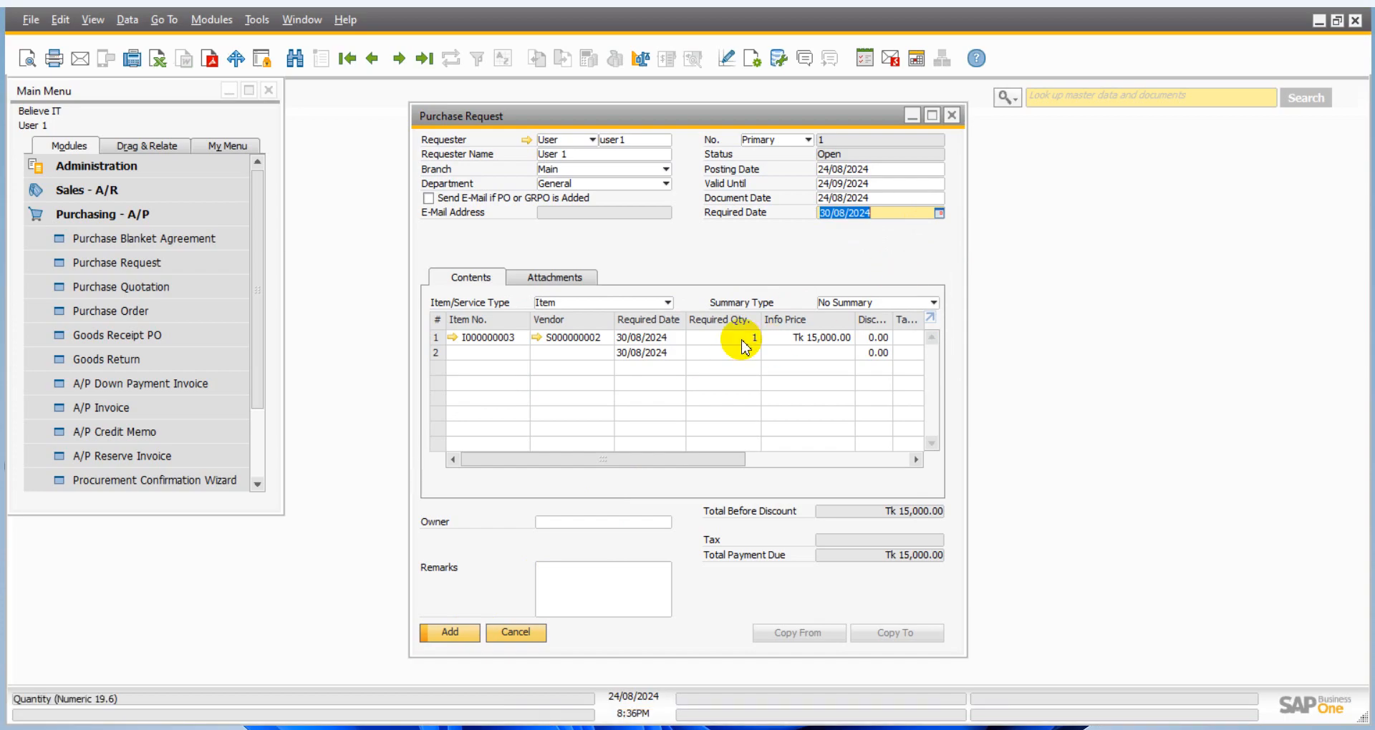
# - Add the purchase request, submit it for approval under PR Approval System with the remark "Special", and close the form
pyautogui.click(634, 336)
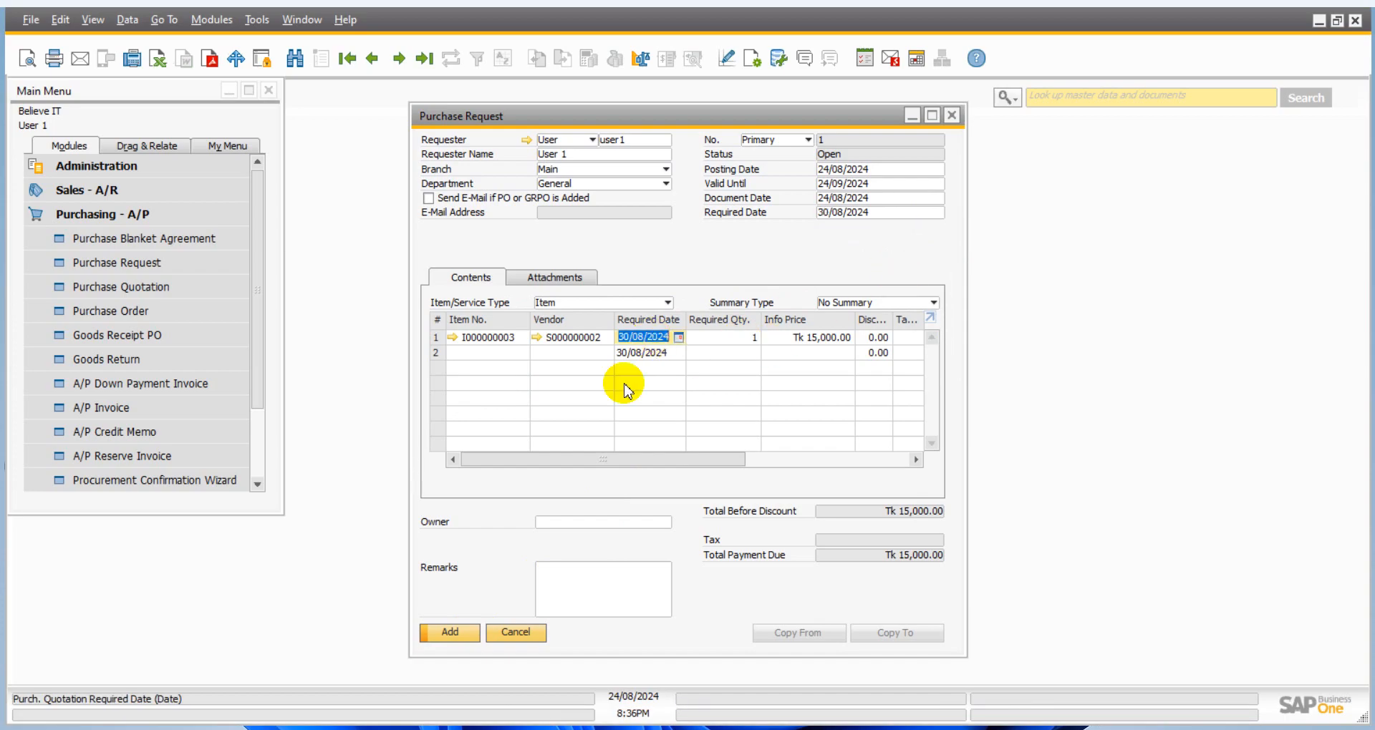
pyautogui.click(451, 633)
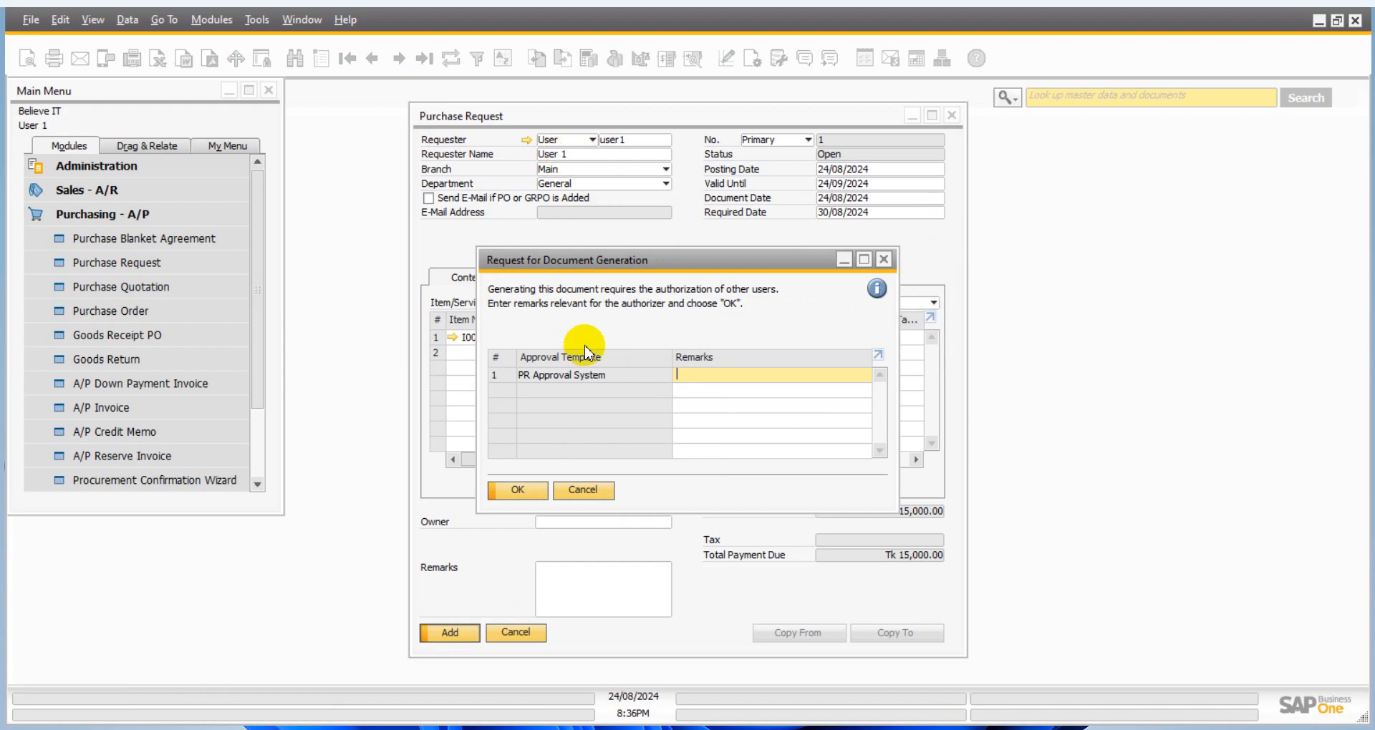
pyautogui.moveTo(591, 274); pyautogui.dragTo(470, 324)
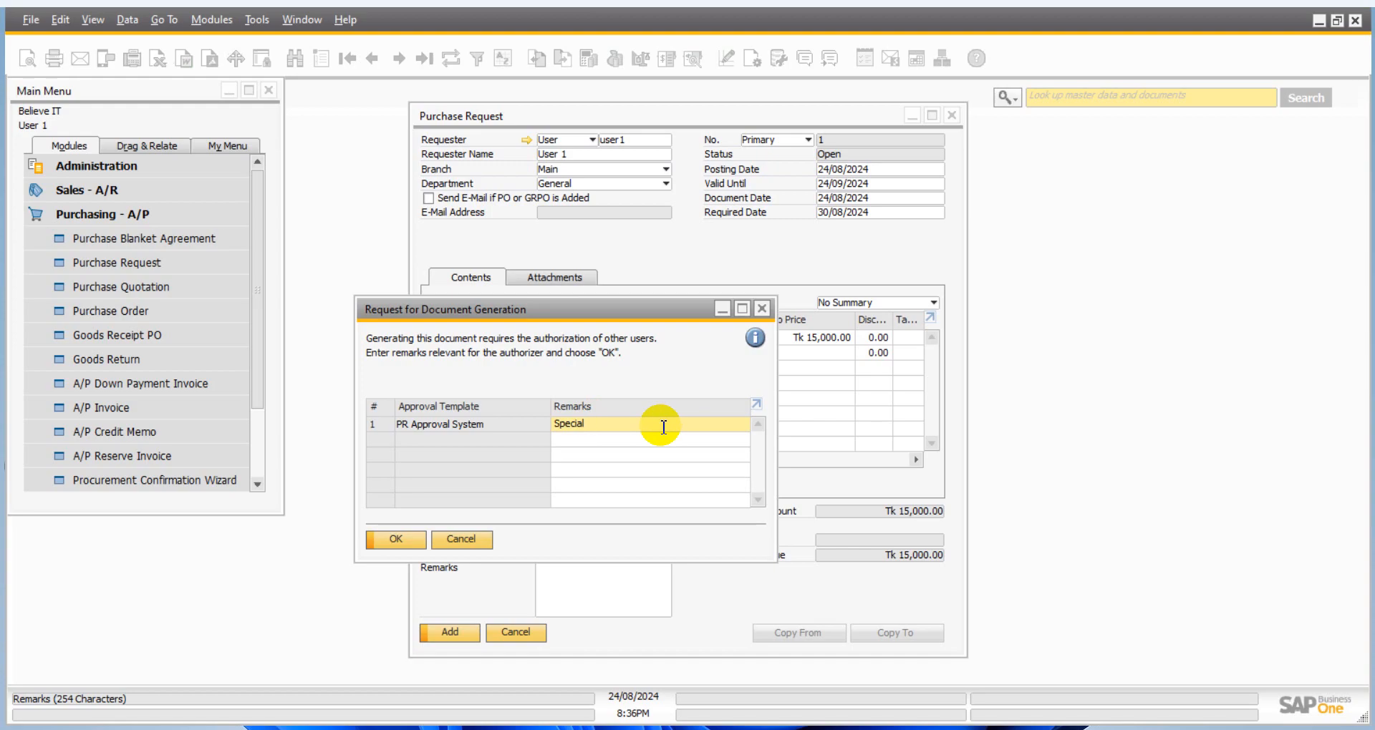
pyautogui.click(396, 540)
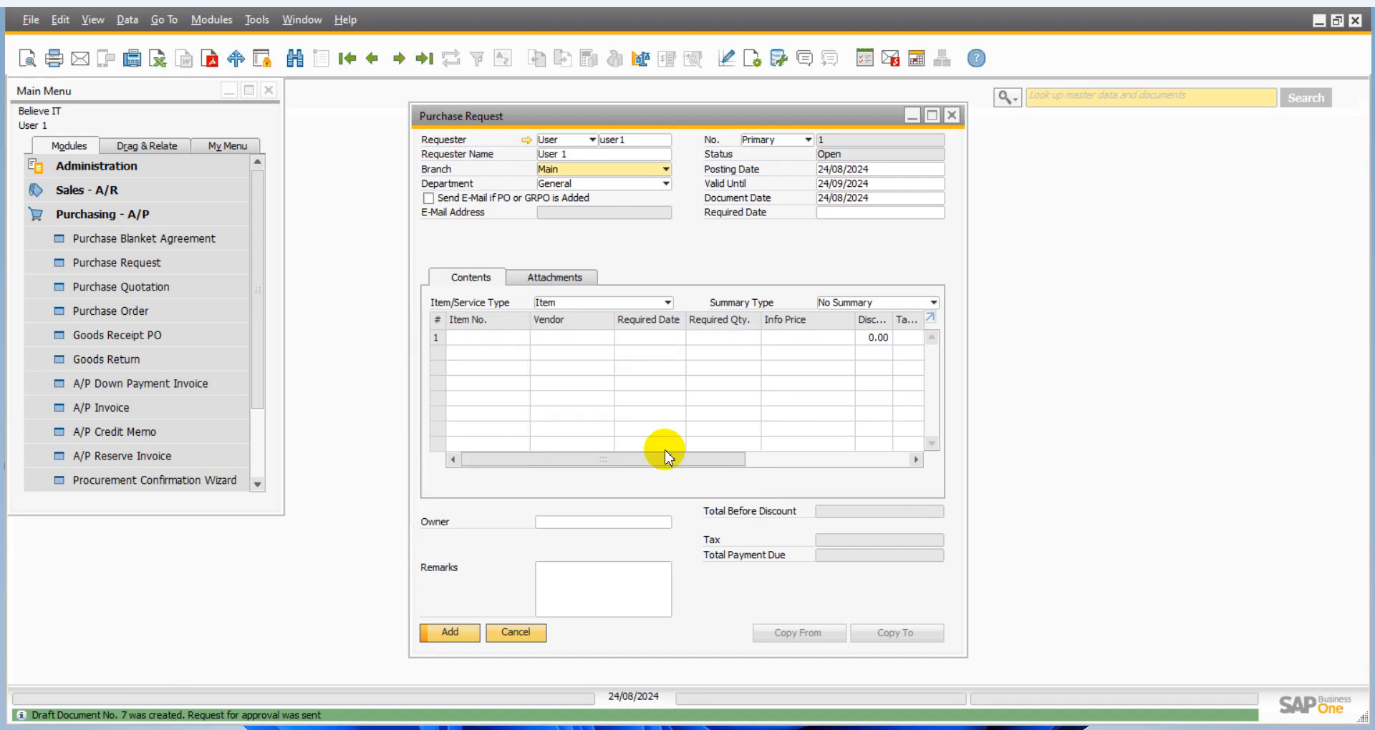
pyautogui.click(953, 116)
# - Make all Purchasing - A/P items visible through the Main Menu form settings and update them
pyautogui.click(155, 216)
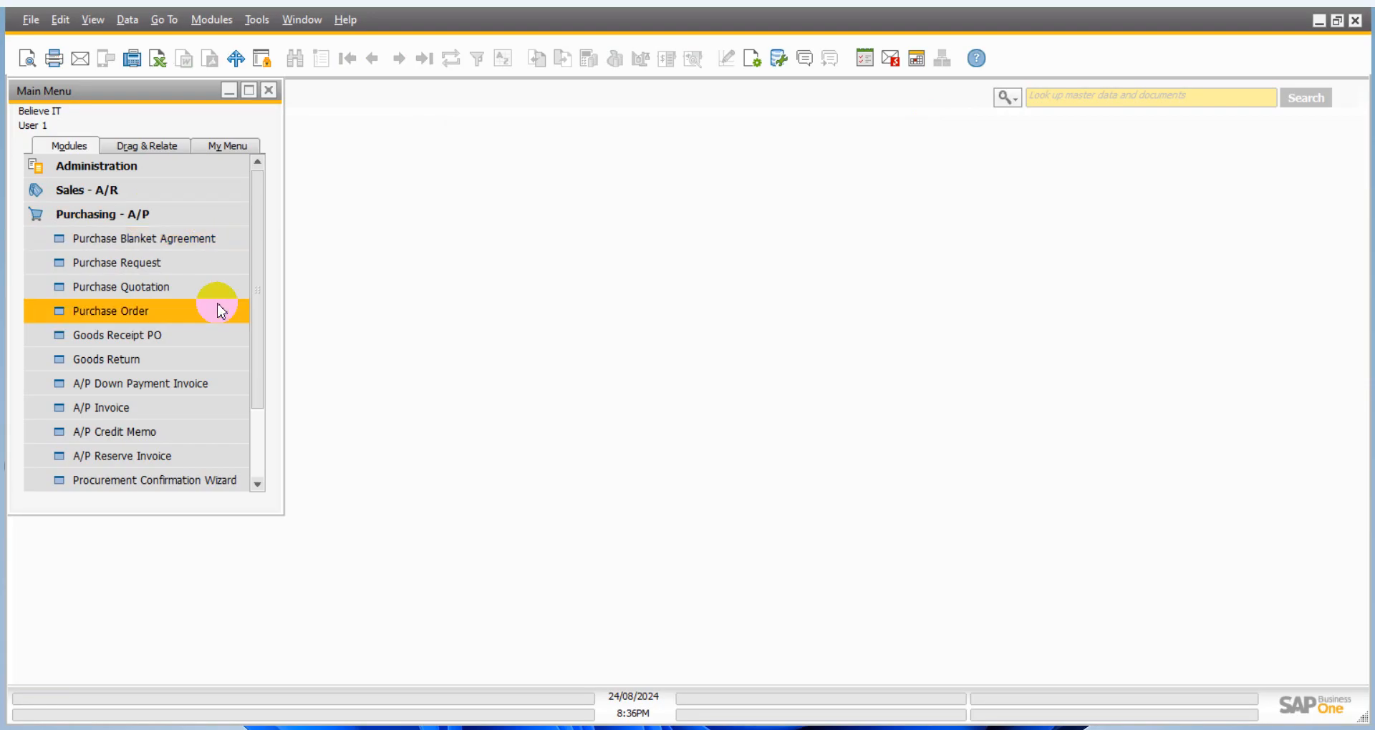
pyautogui.scroll(-3, 215, 313)
pyautogui.scroll(3, 219, 315)
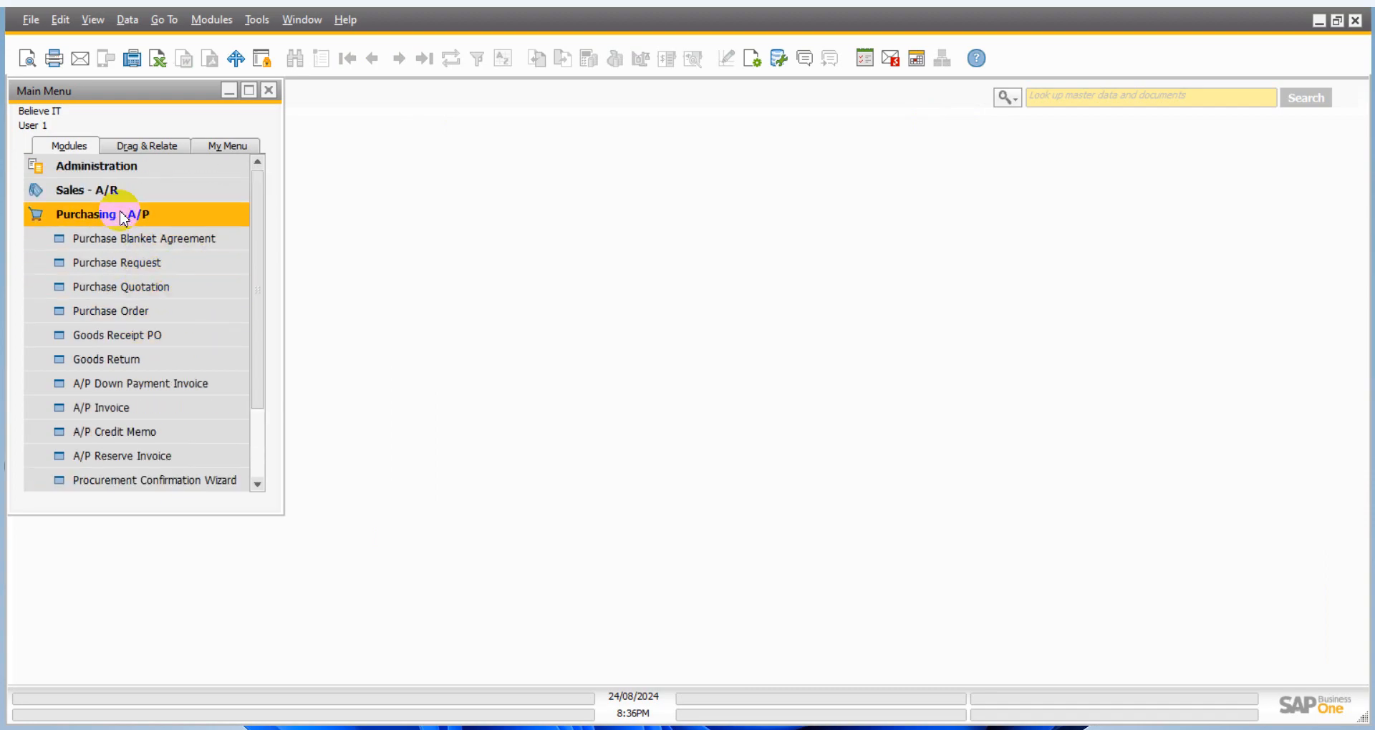
pyautogui.click(123, 217)
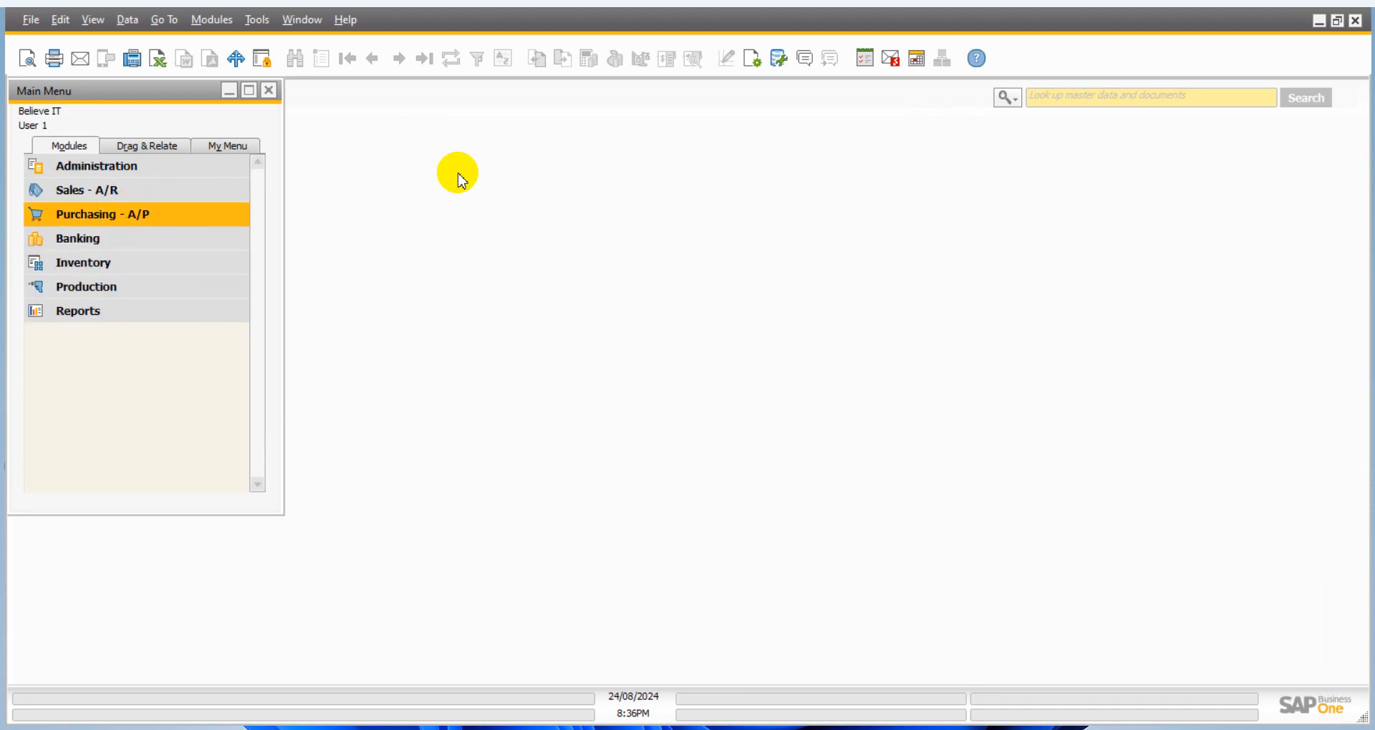
pyautogui.click(752, 58)
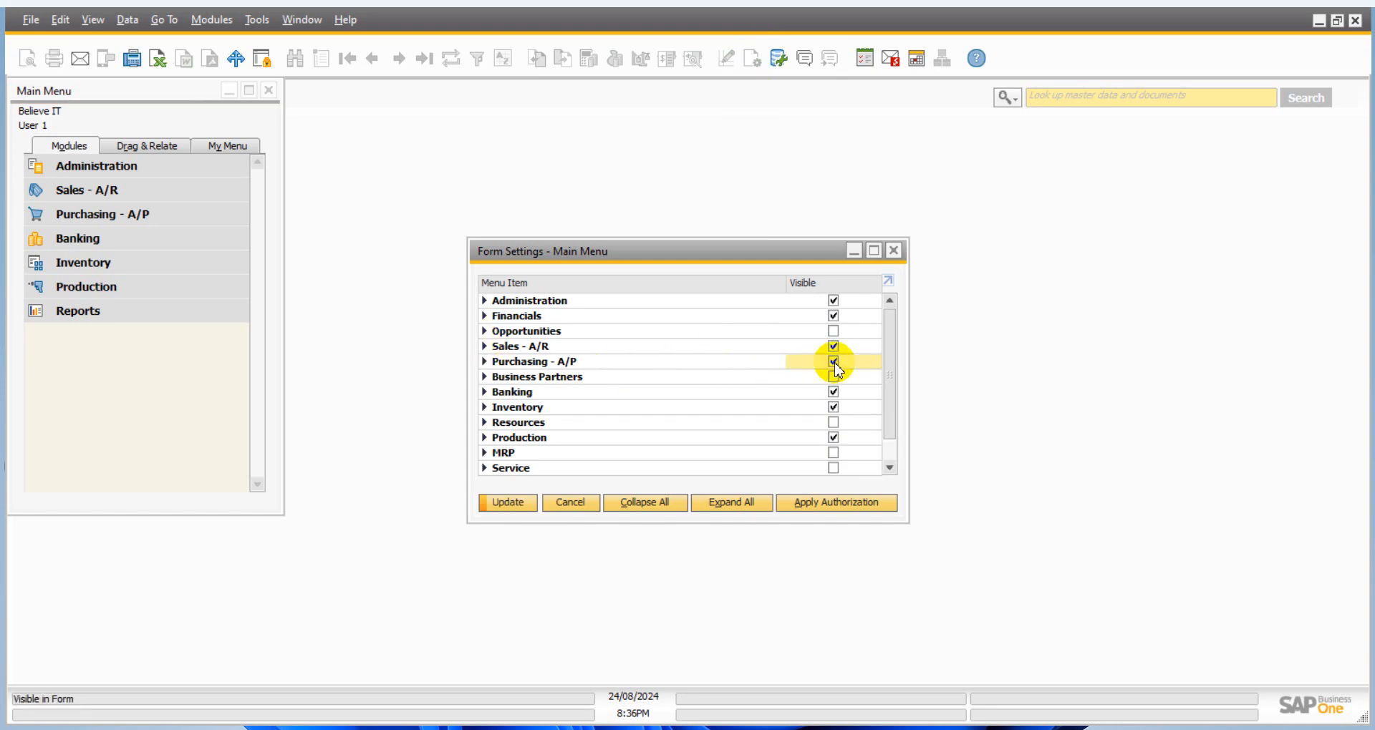
pyautogui.click(526, 502)
pyautogui.click(493, 502)
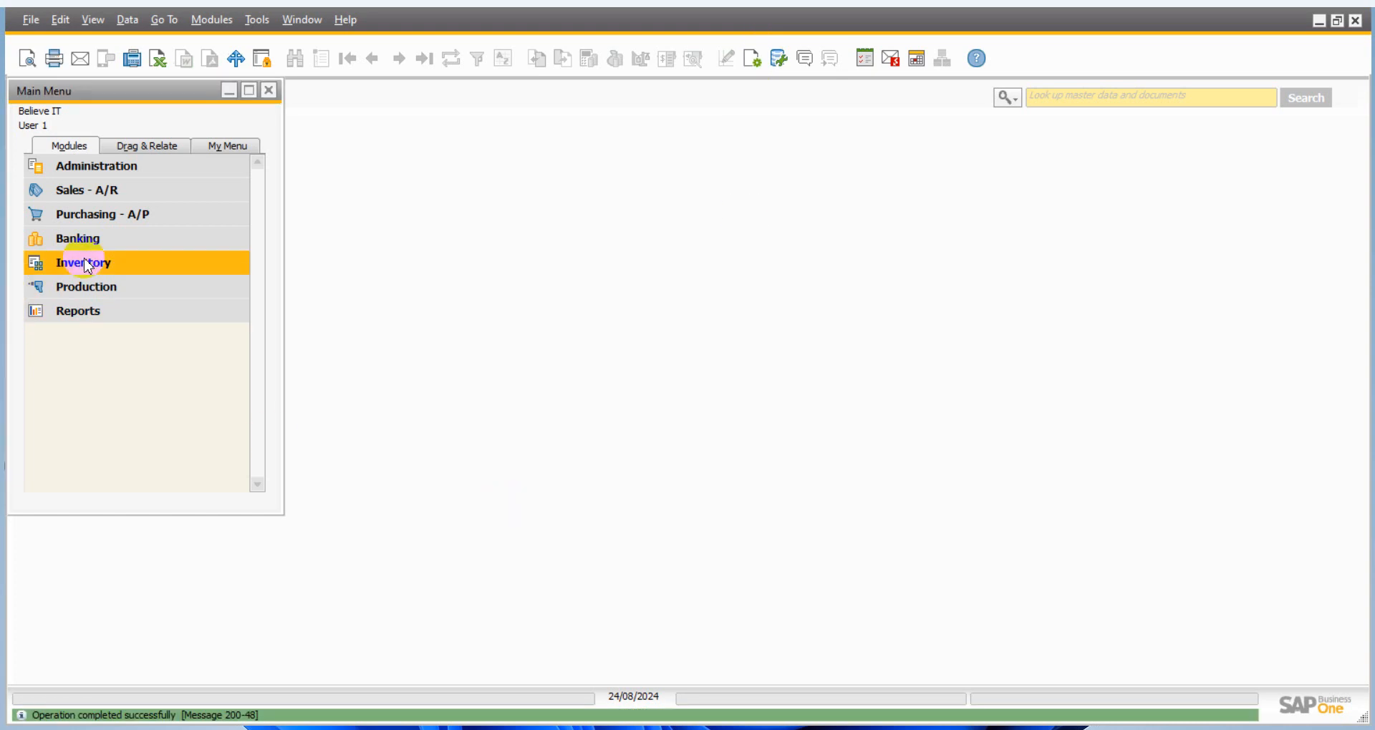
# - Open the Document Drafts Report from the Purchasing Reports under Purchasing - A/P
pyautogui.click(111, 215)
pyautogui.scroll(-5, 86, 401)
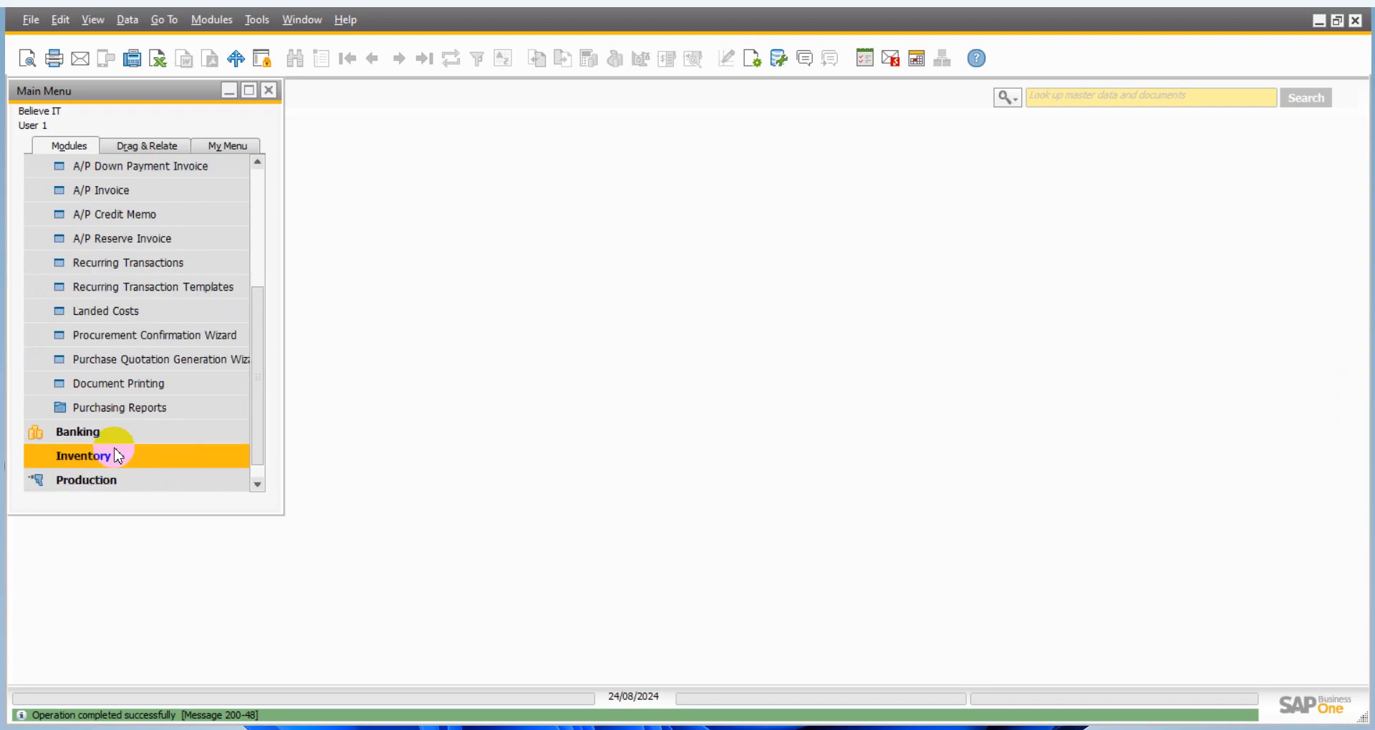
pyautogui.click(119, 407)
pyautogui.scroll(-3, 126, 412)
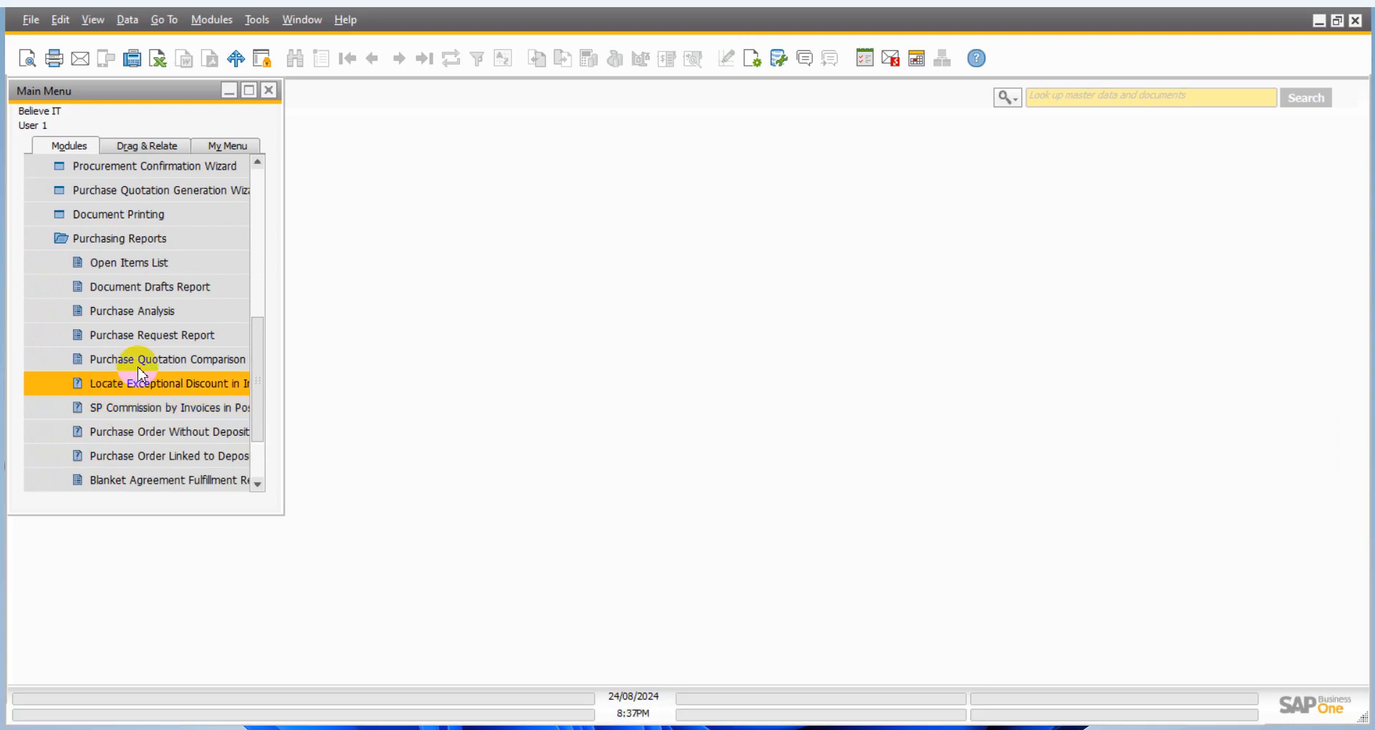
pyautogui.click(103, 290)
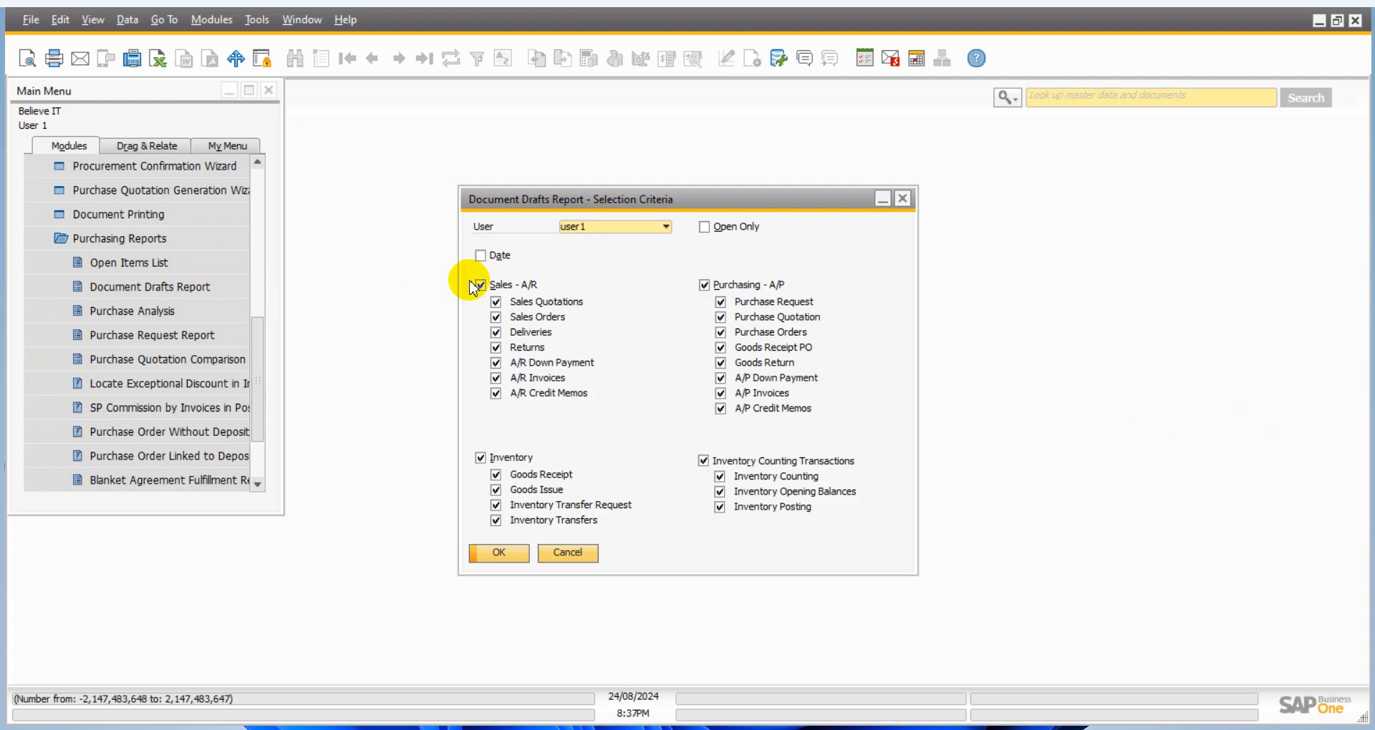
# - Exclude Sales - A/R, Inventory and Inventory Counting Transactions from the drafts report's selection criteria
pyautogui.click(488, 285)
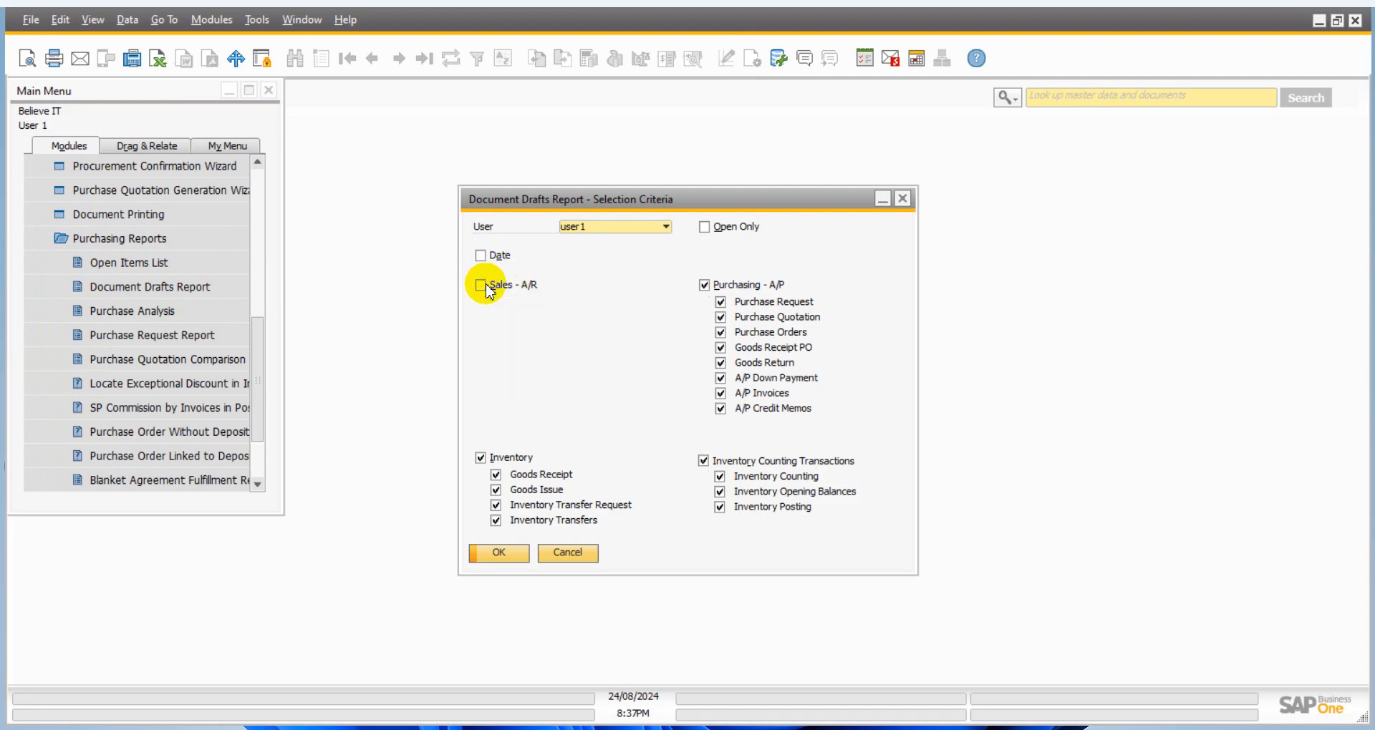
pyautogui.click(483, 457)
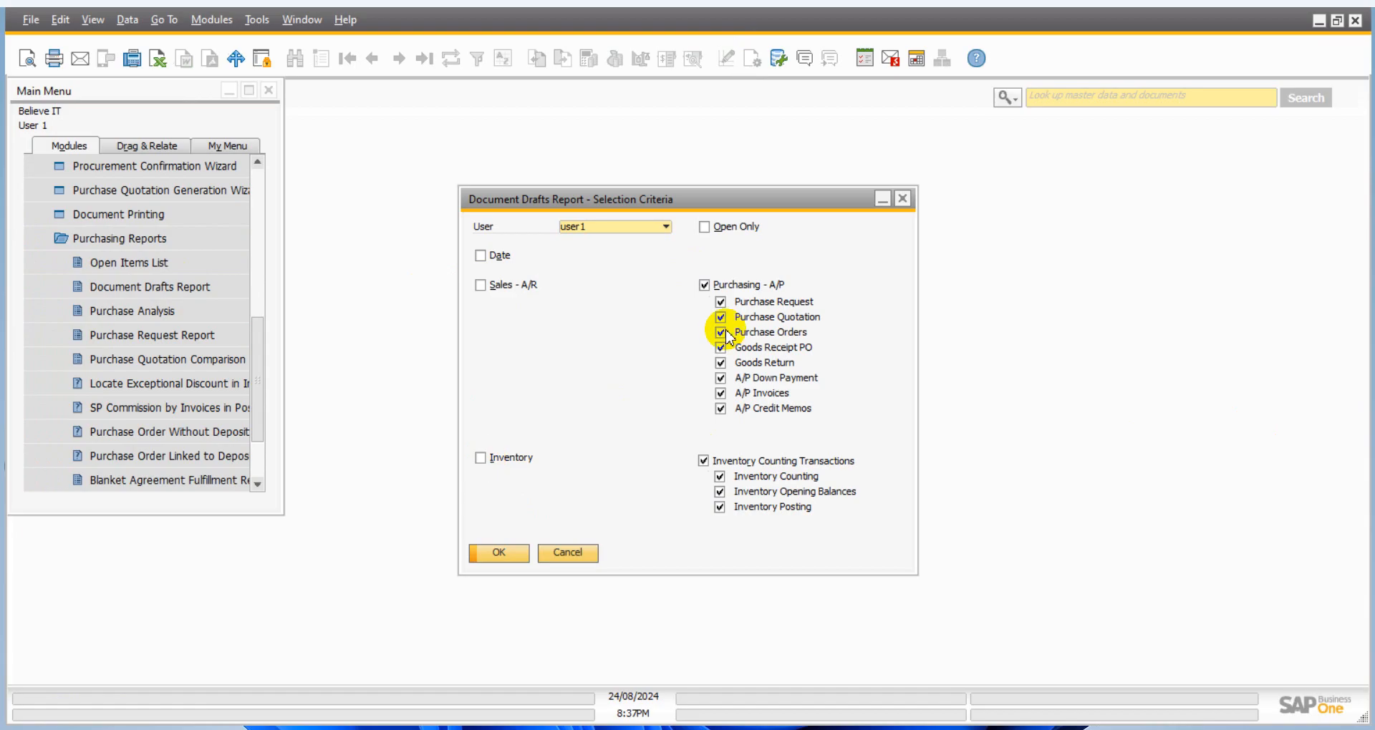
pyautogui.click(703, 460)
# - Limit the Purchasing - A/P documents to Purchase Request only and run the drafts report for user1
pyautogui.click(723, 286)
pyautogui.click(704, 285)
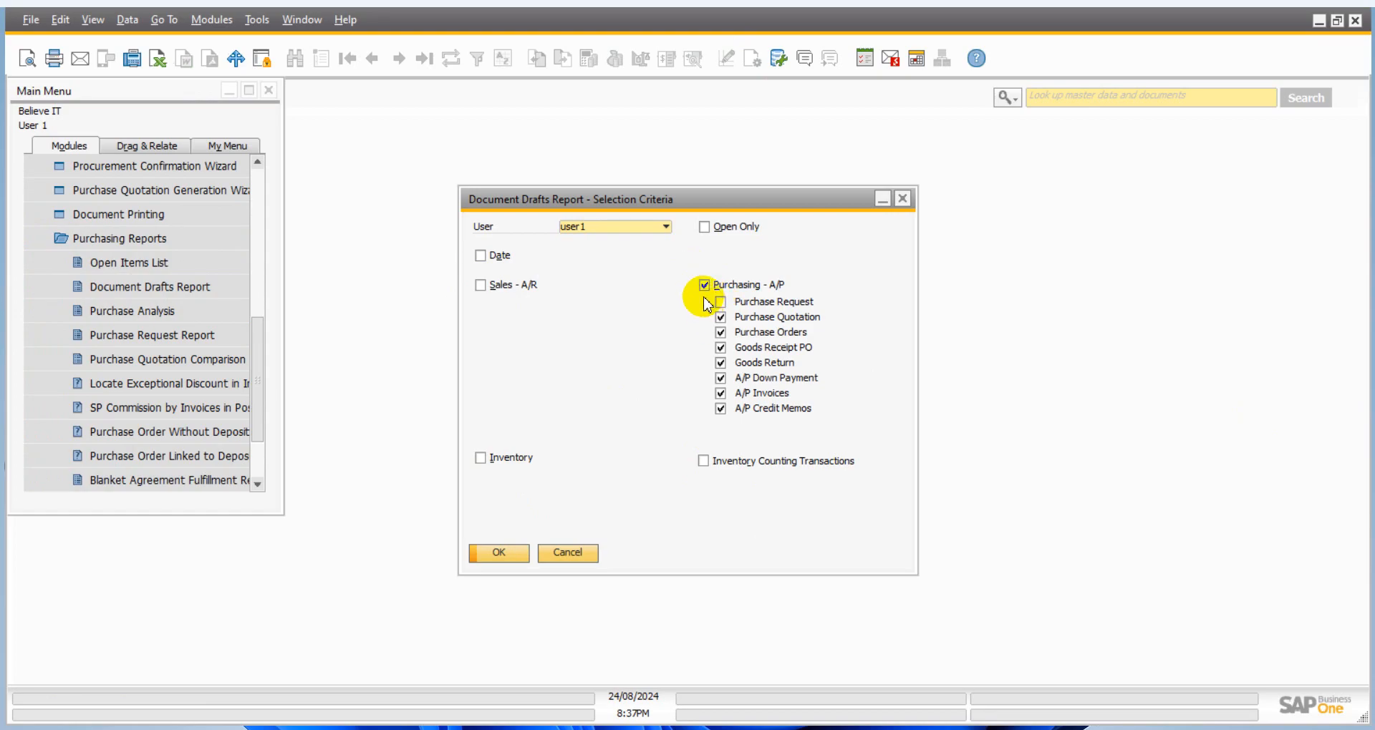
pyautogui.click(704, 288)
pyautogui.click(704, 287)
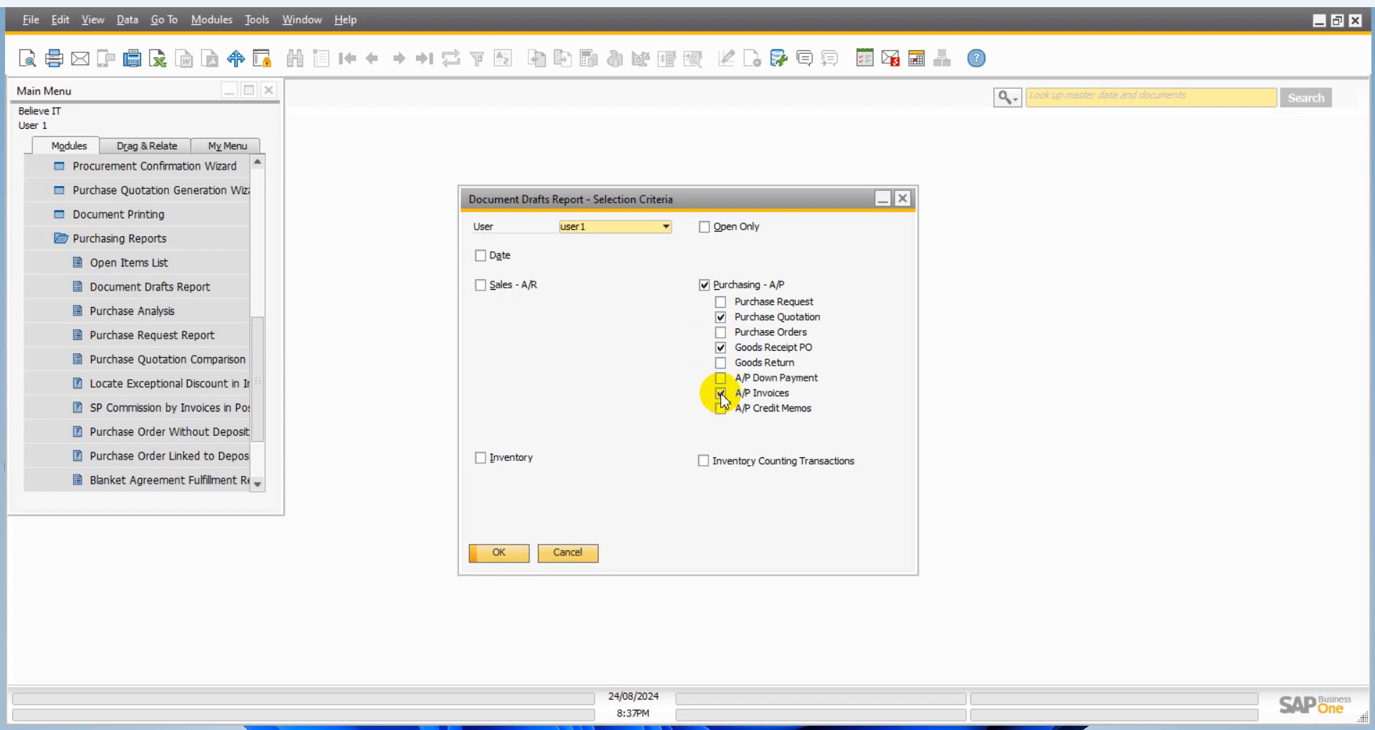
pyautogui.click(721, 394)
pyautogui.click(718, 347)
pyautogui.click(721, 318)
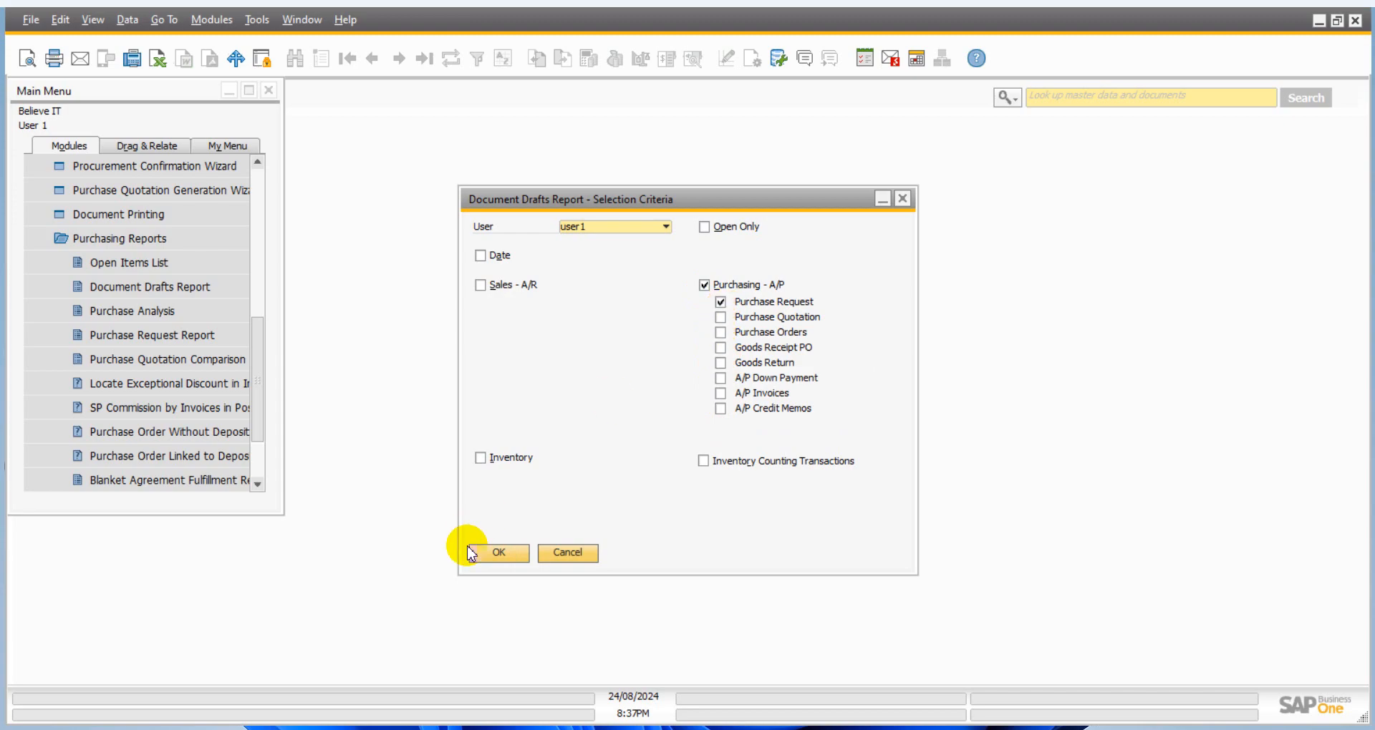
pyautogui.click(500, 552)
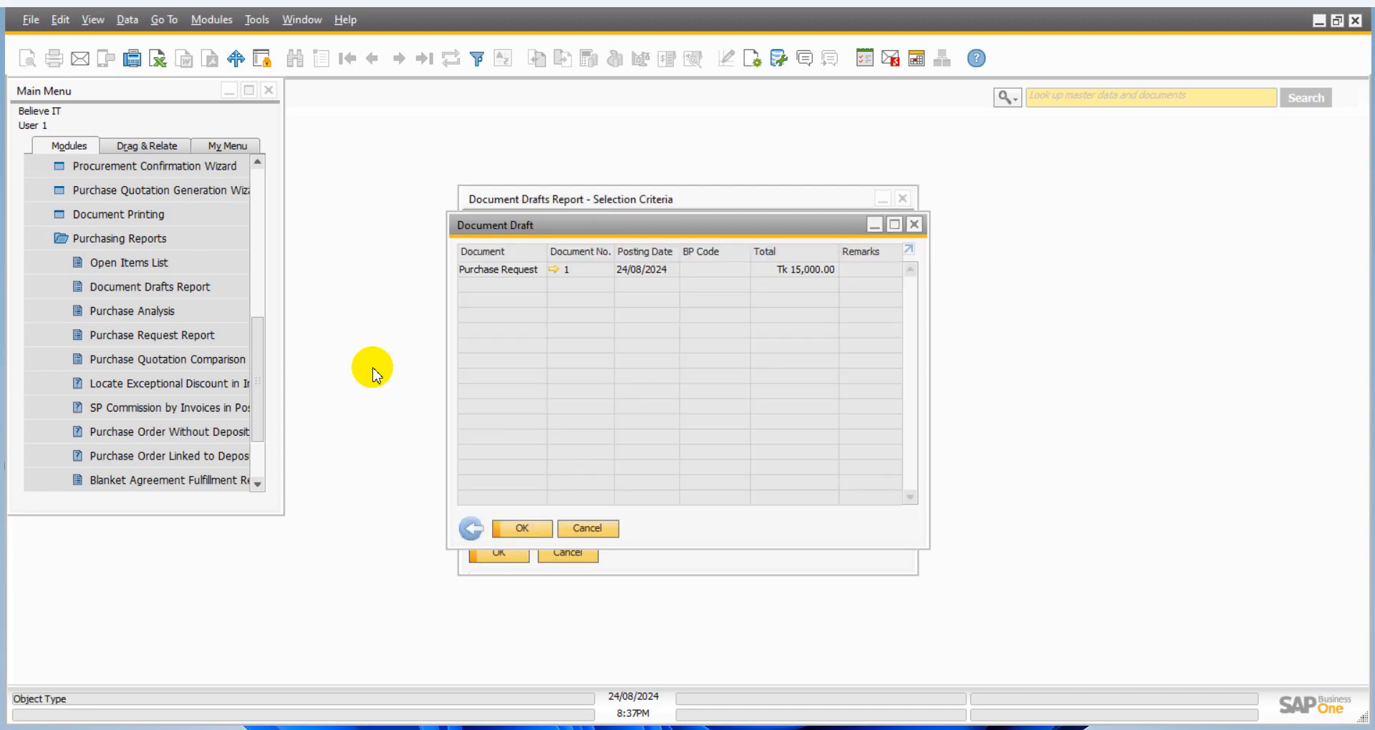
# - Maximize the Document Draft list, open the purchase request draft to check its approval status, and close both windows
pyautogui.doubleClick(616, 225)
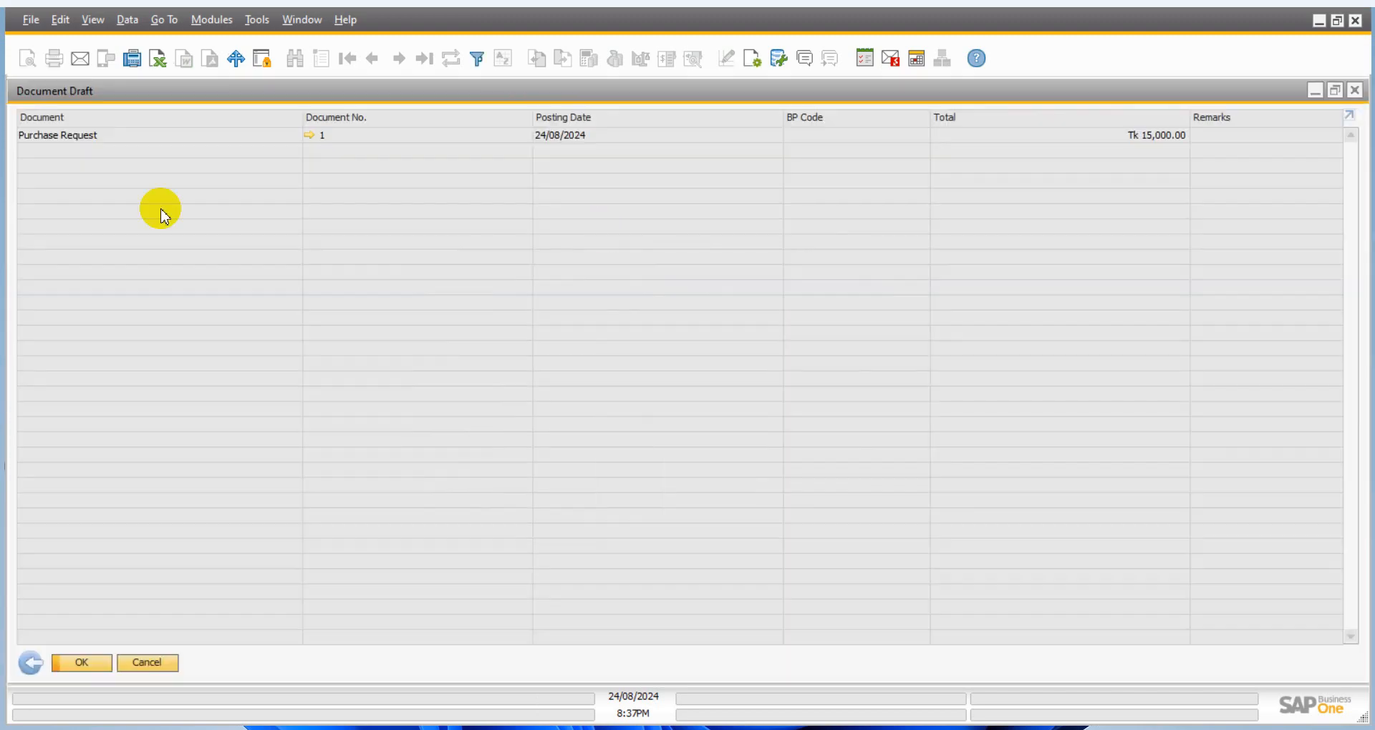
pyautogui.click(87, 140)
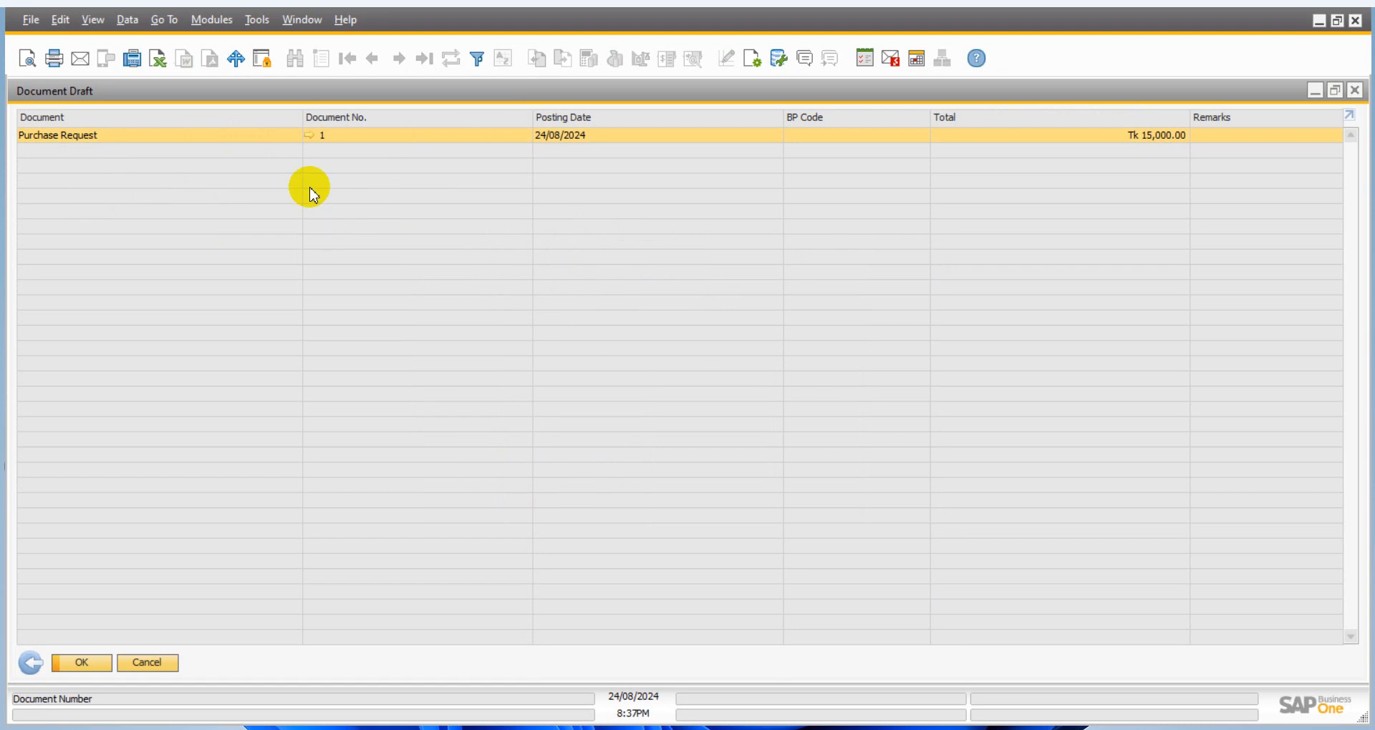
pyautogui.click(309, 136)
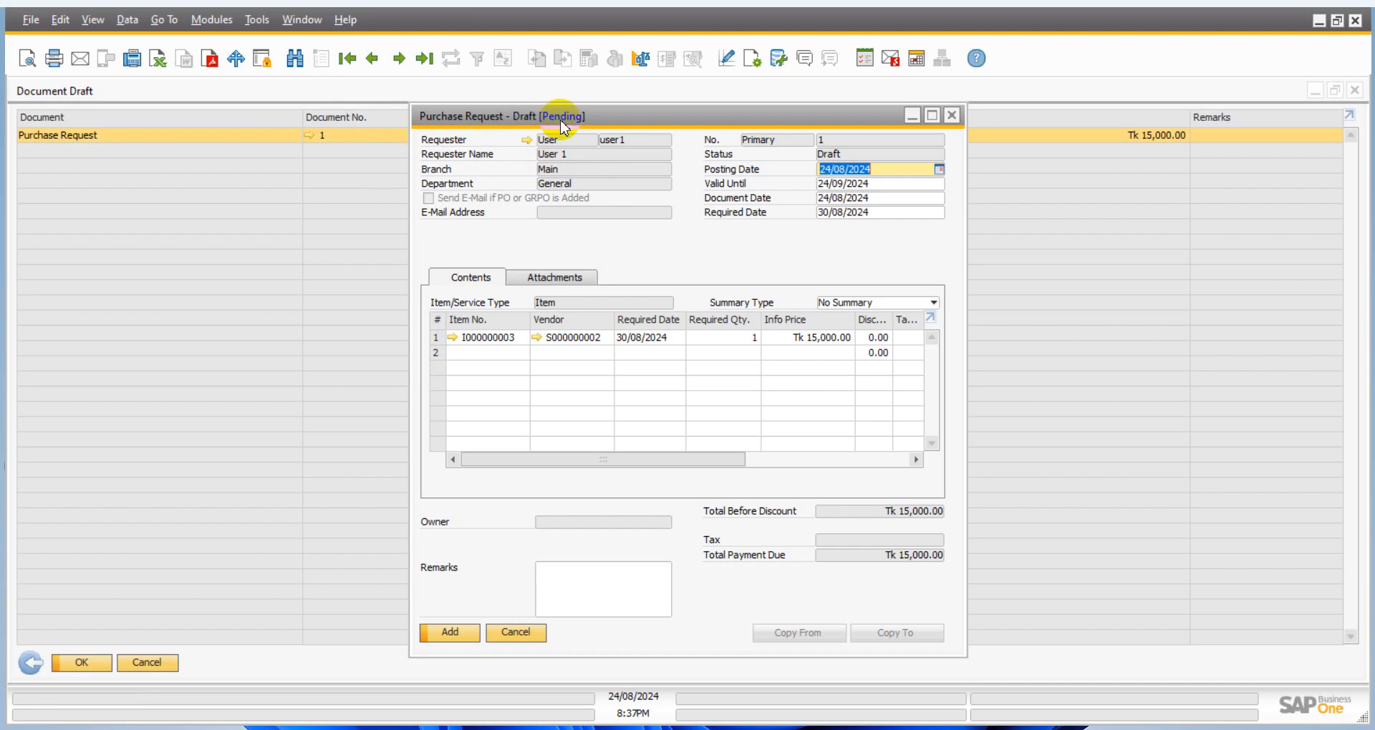
pyautogui.click(948, 123)
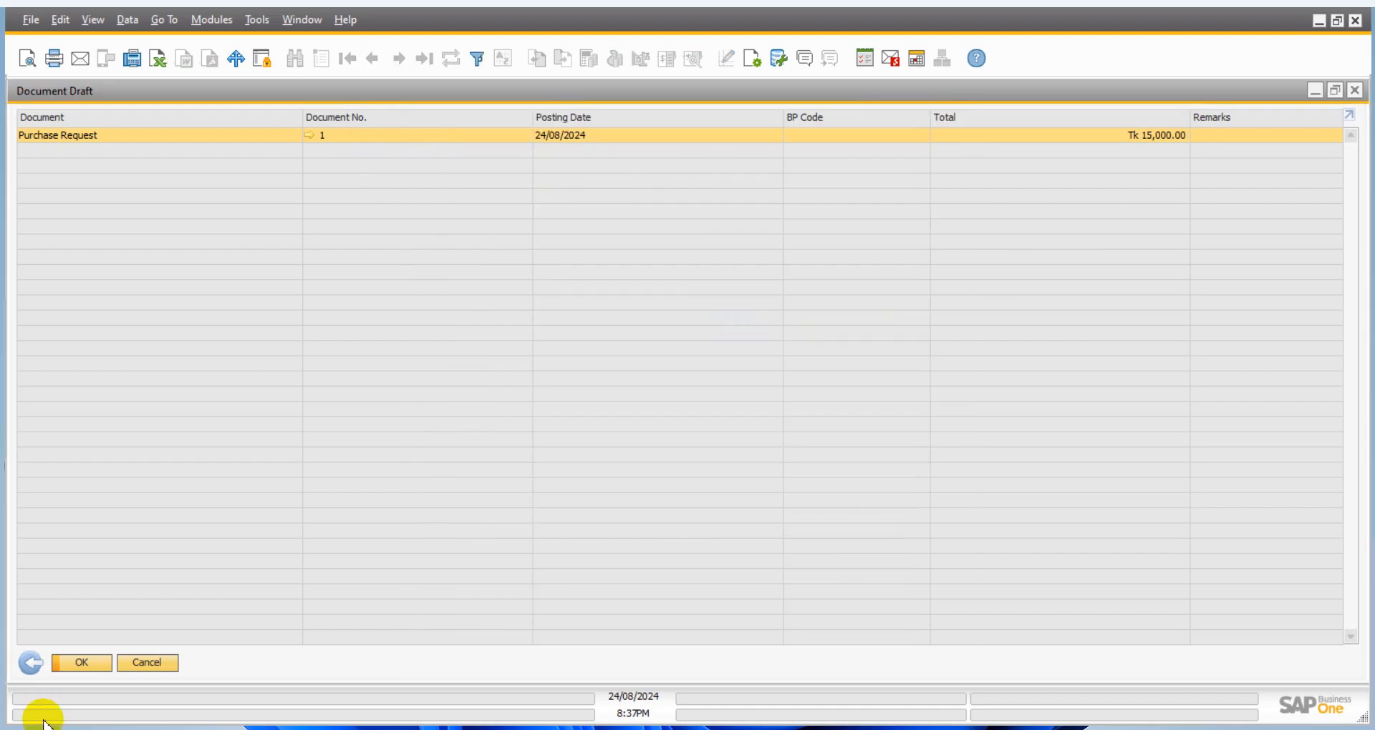
pyautogui.click(151, 662)
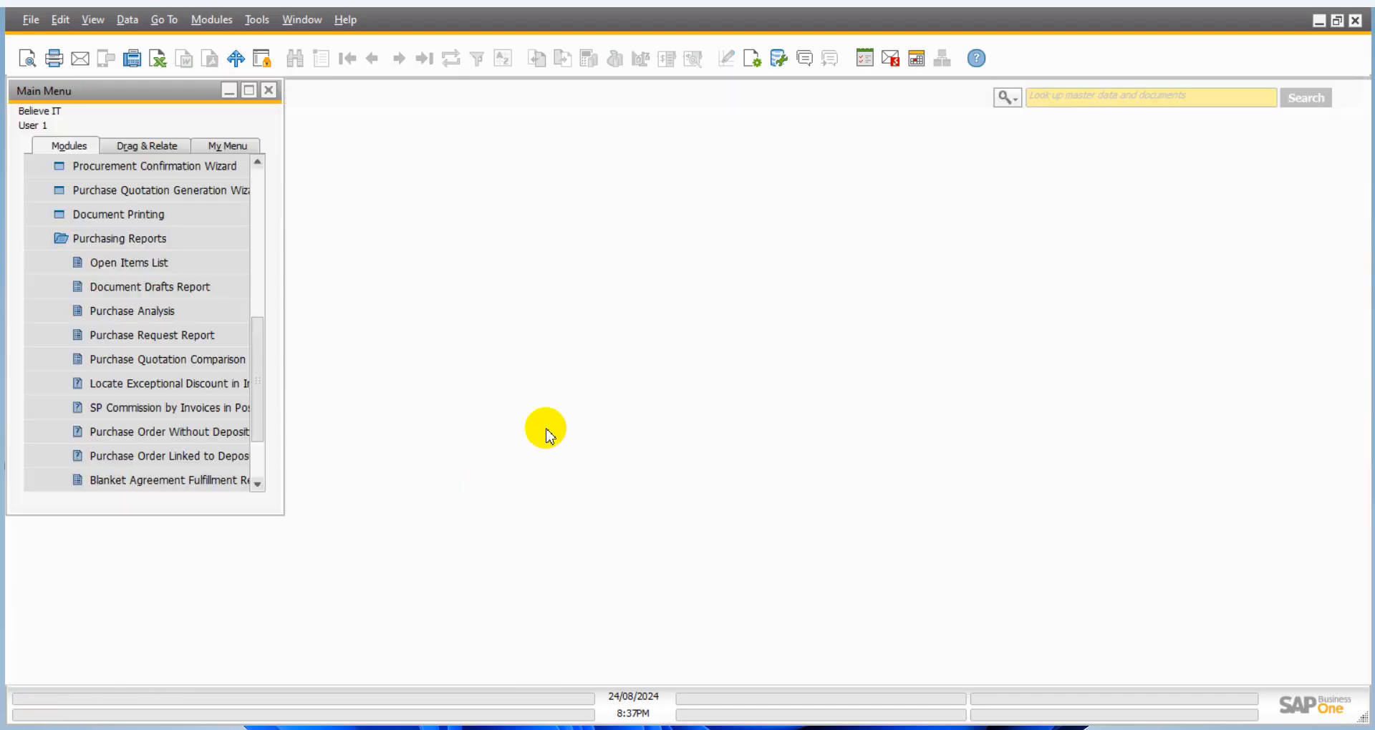
# - Log in to a new SAP Business One session as user2 with the account password, and dismiss the Welcome page with its startup display turned off
pyautogui.click(144, 237)
pyautogui.press('super+d')
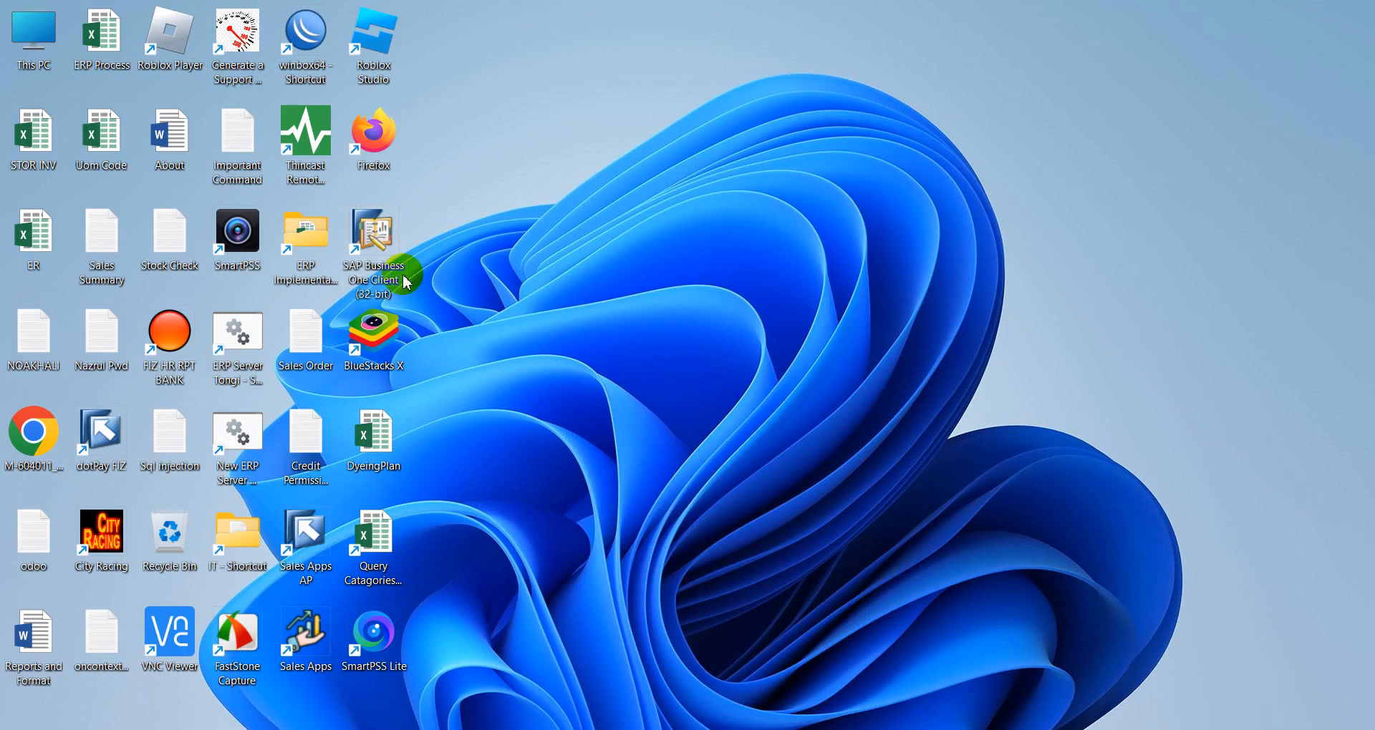
pyautogui.doubleClick(374, 234)
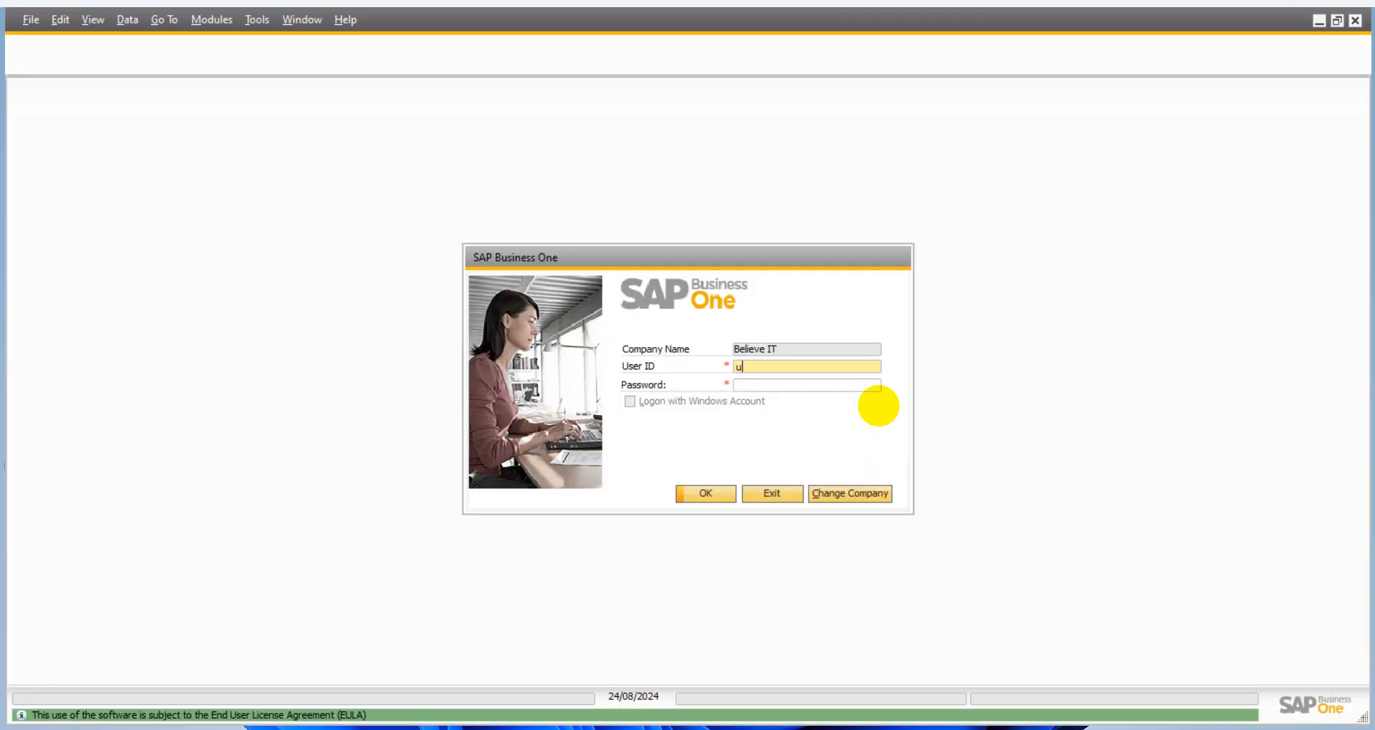
pyautogui.write('2')
pyautogui.press('Tab')
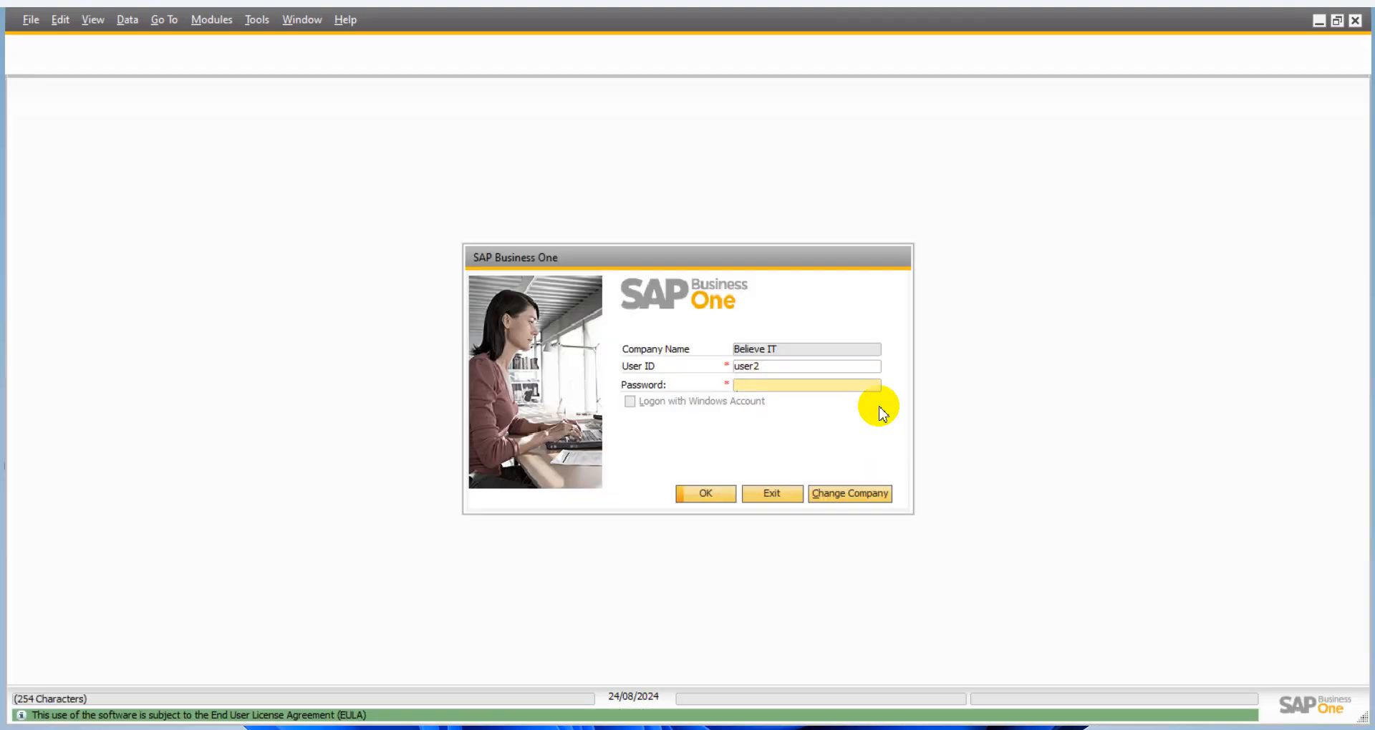
pyautogui.press('Return')
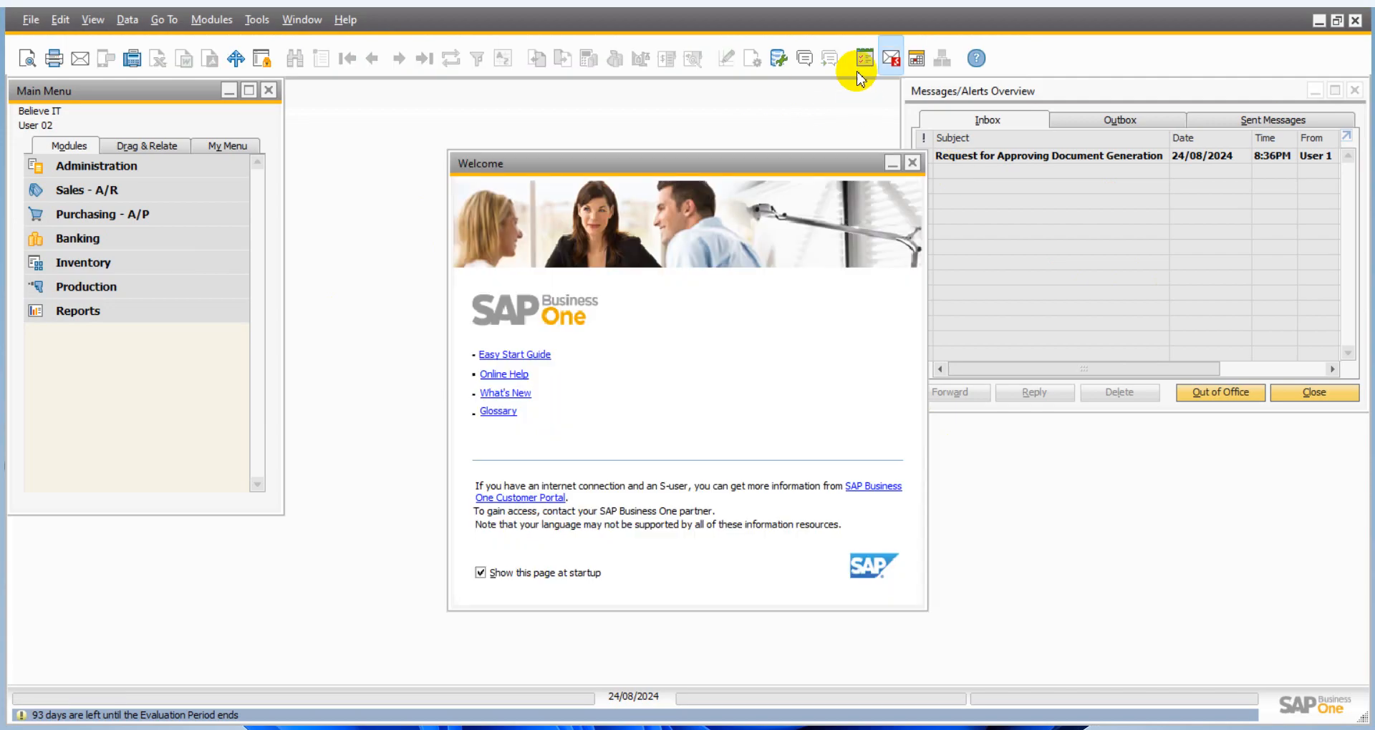
pyautogui.click(501, 575)
pyautogui.click(912, 162)
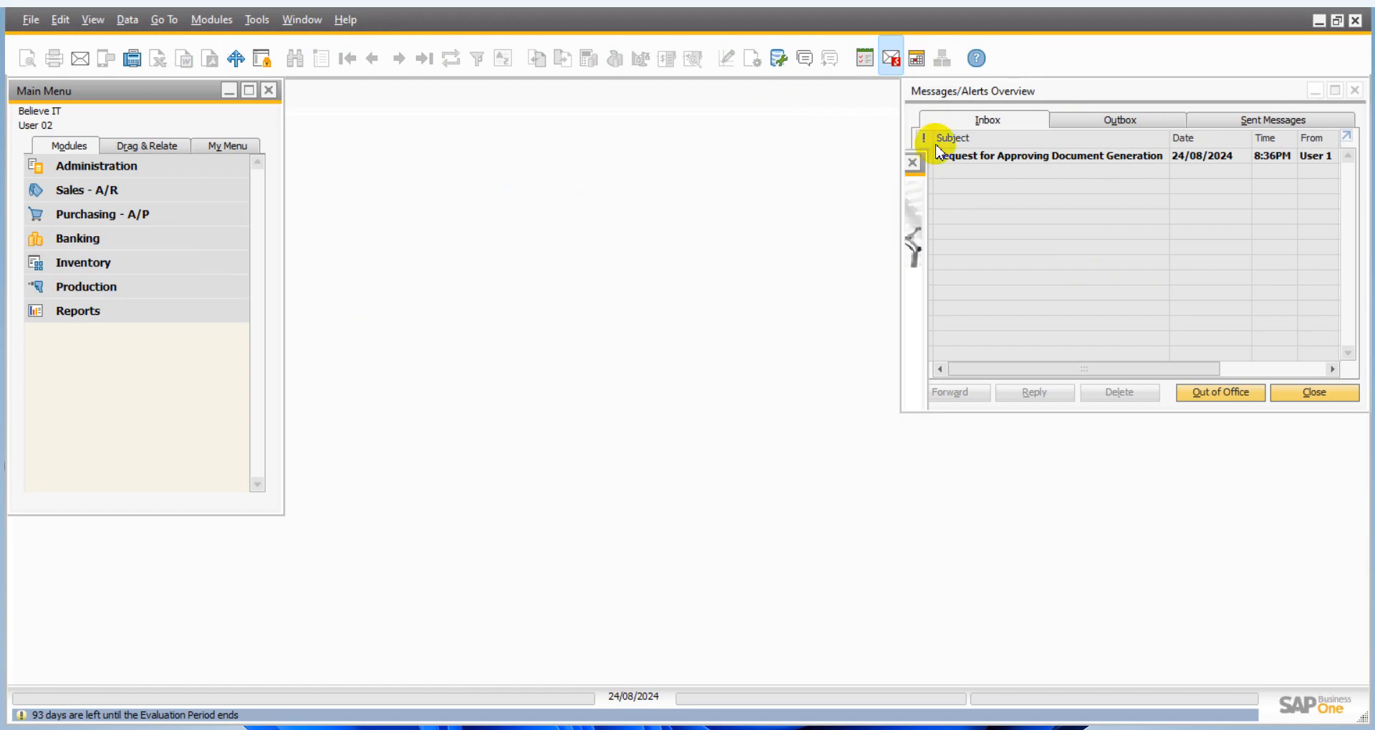
# - Move and widen the Messages/Alerts Overview to examine the approval request in its inbox, and close the window
pyautogui.moveTo(924, 89); pyautogui.dragTo(668, 164)
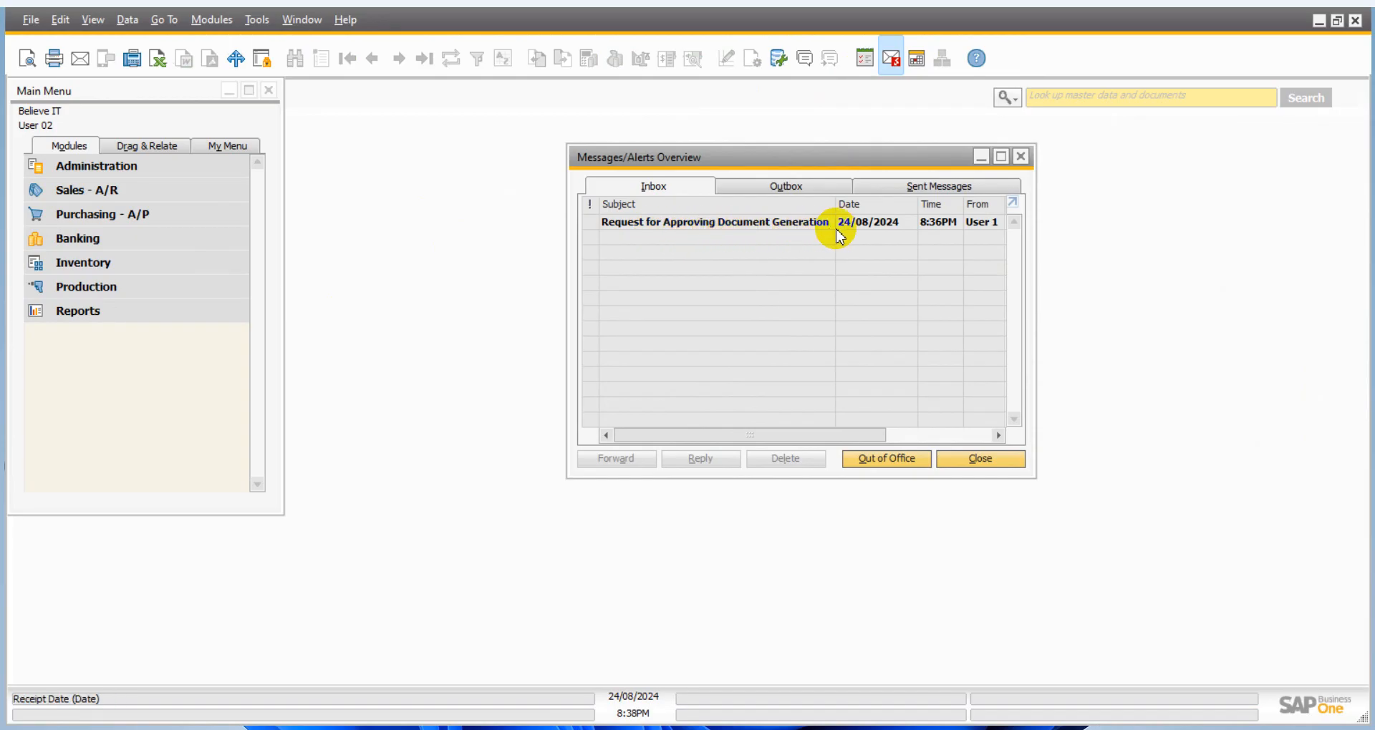
pyautogui.moveTo(1035, 267); pyautogui.dragTo(1190, 275)
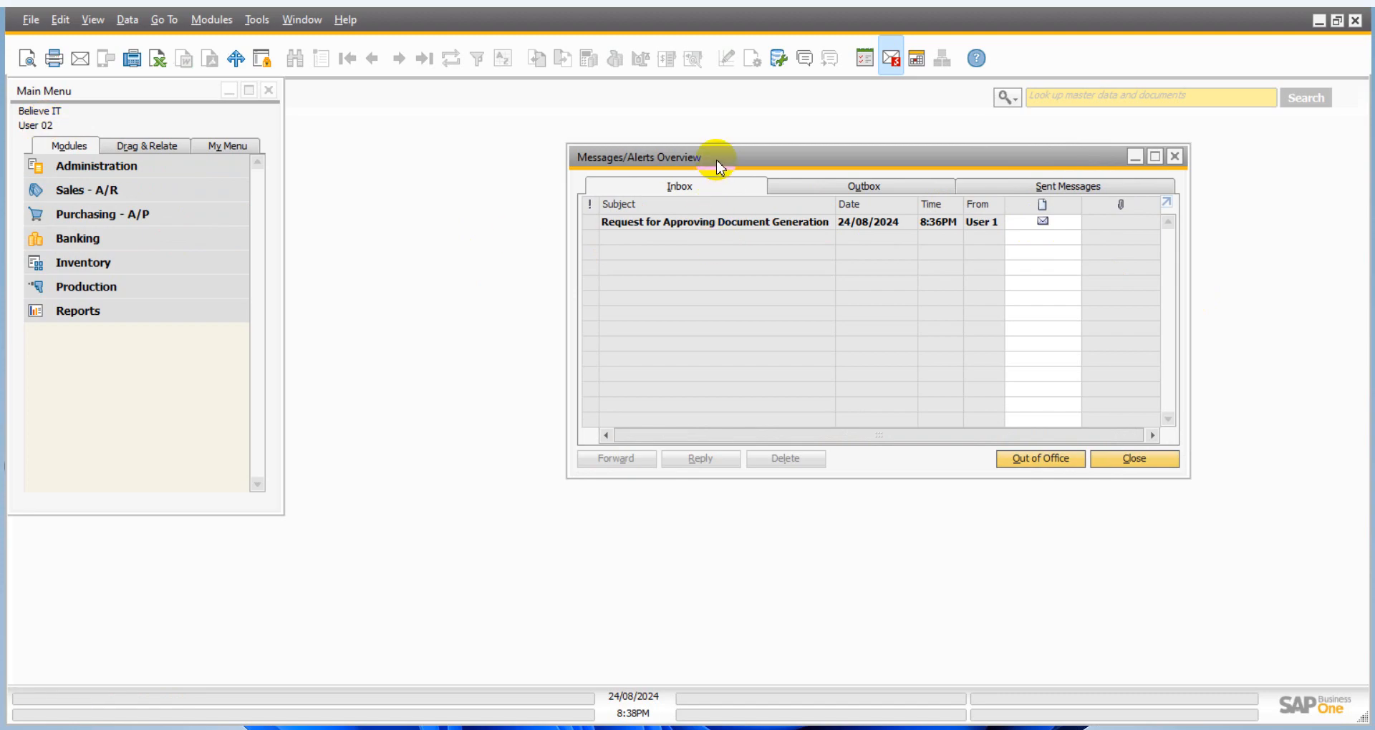
pyautogui.moveTo(718, 166); pyautogui.dragTo(671, 182)
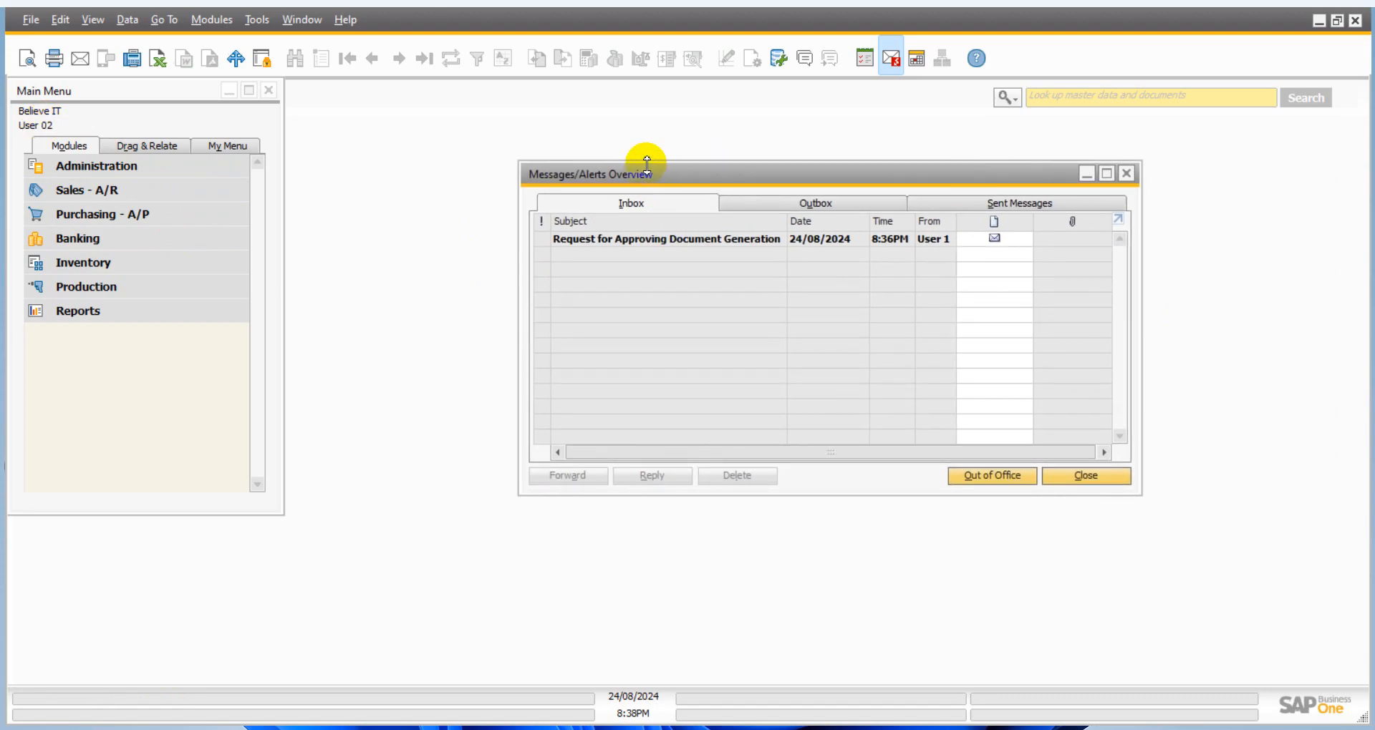
pyautogui.moveTo(670, 172)
pyautogui.mouseDown()
pyautogui.moveTo(761, 202)
pyautogui.moveTo(702, 211)
pyautogui.moveTo(758, 208)
pyautogui.mouseUp()
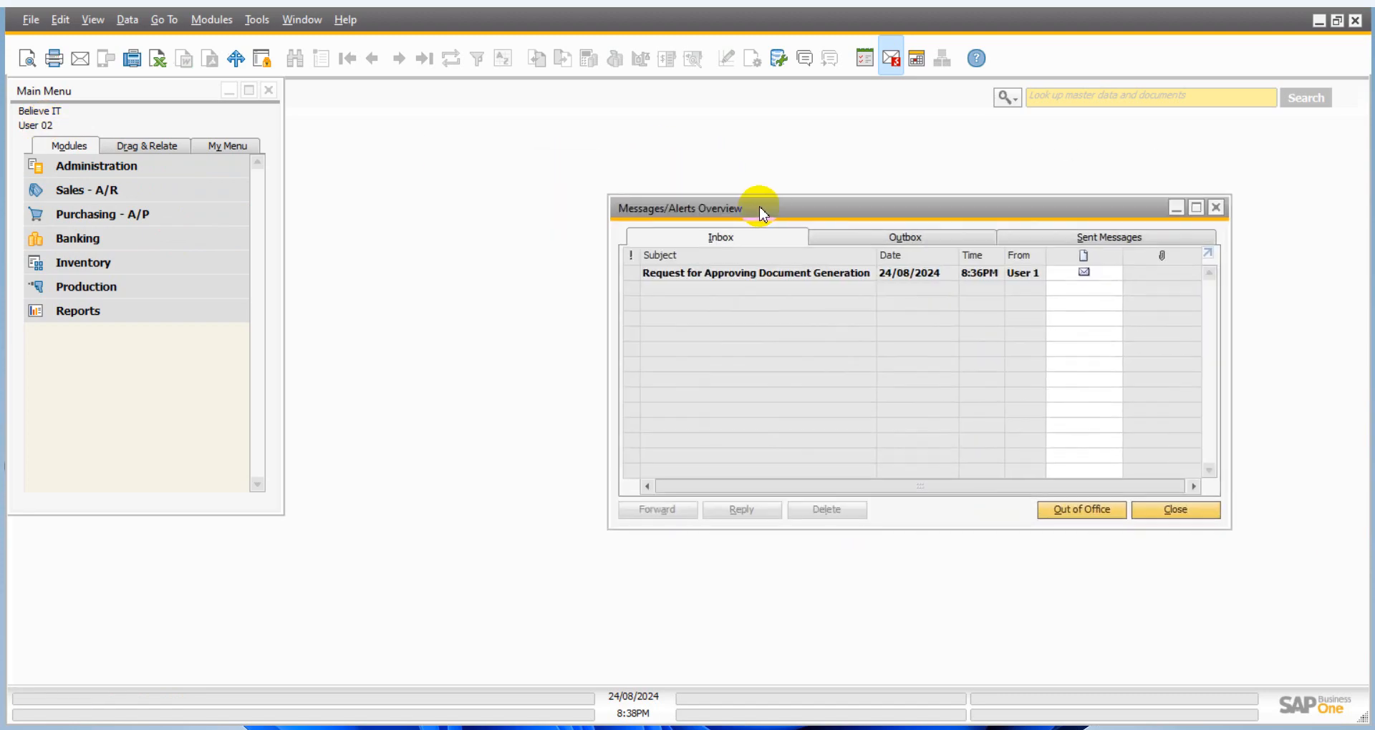
pyautogui.click(1217, 209)
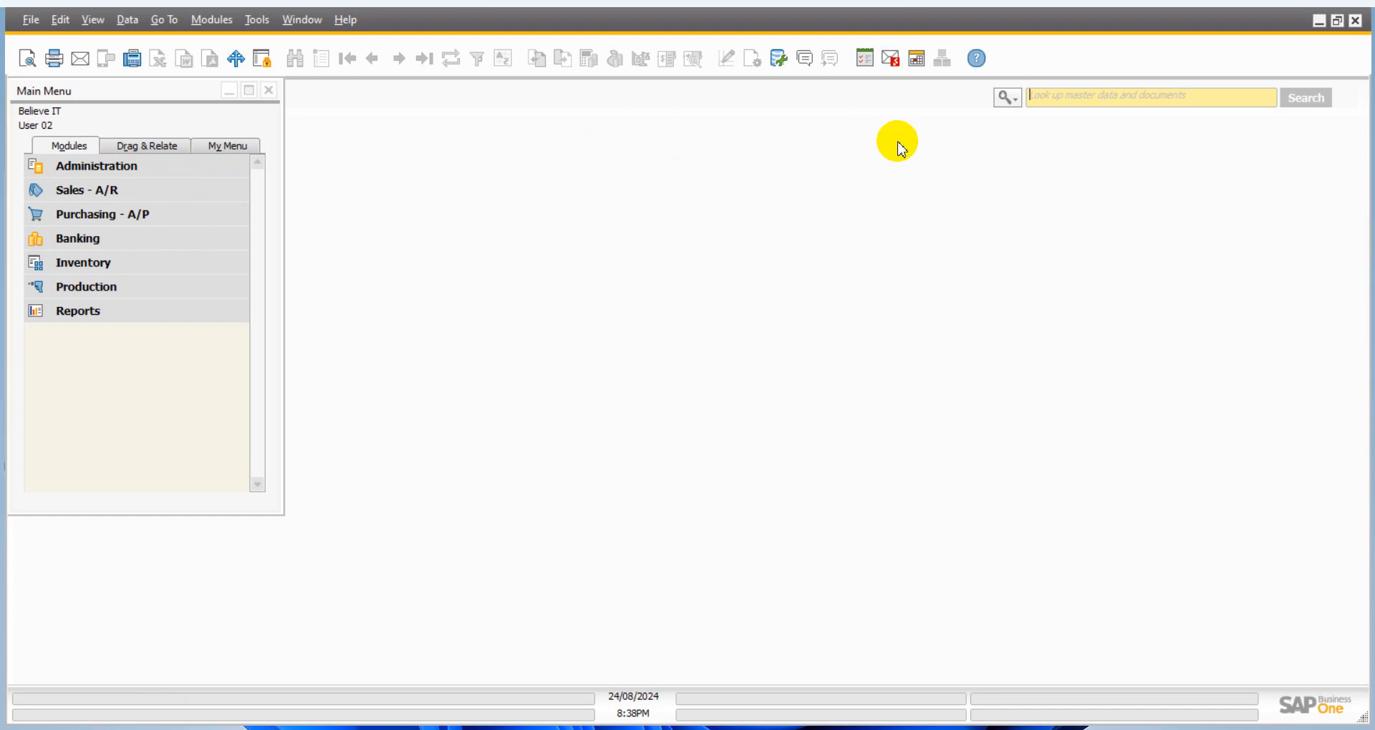
pyautogui.click(117, 167)
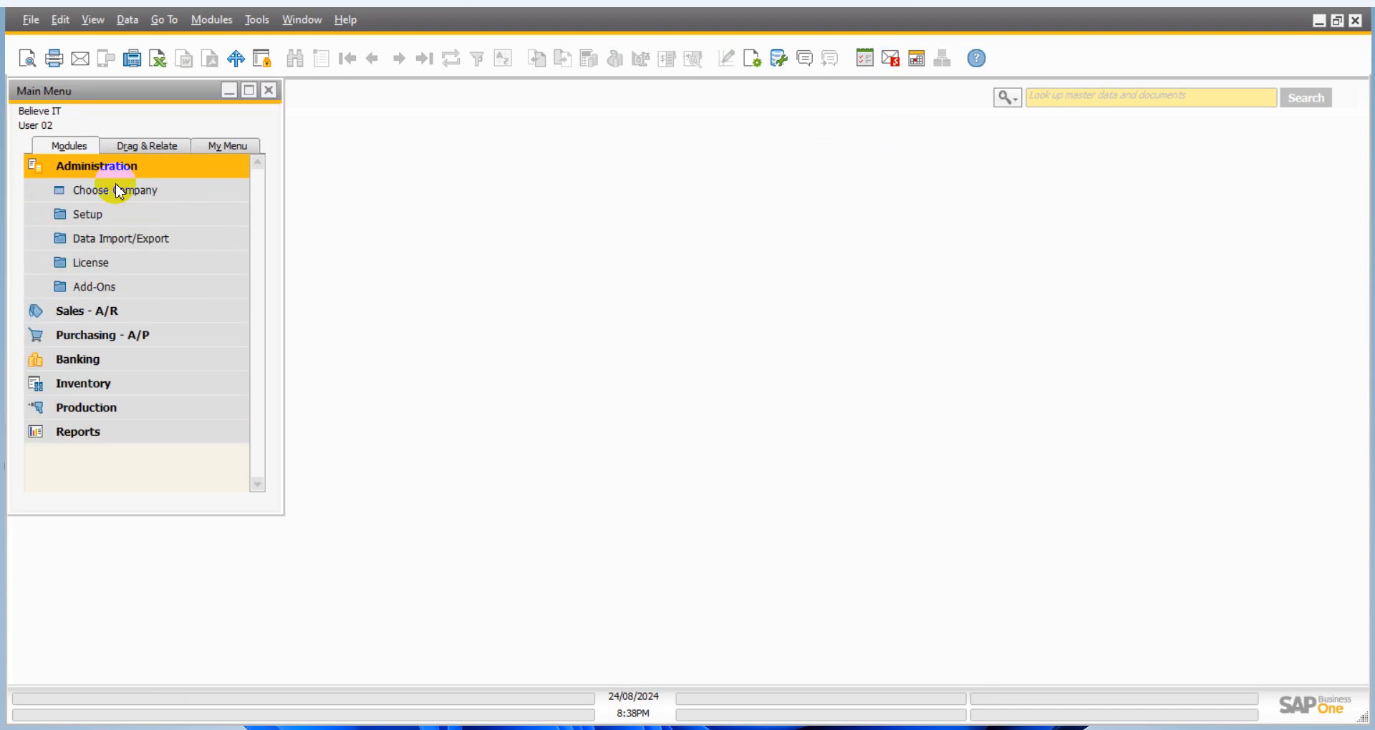
pyautogui.click(117, 192)
pyautogui.click(101, 218)
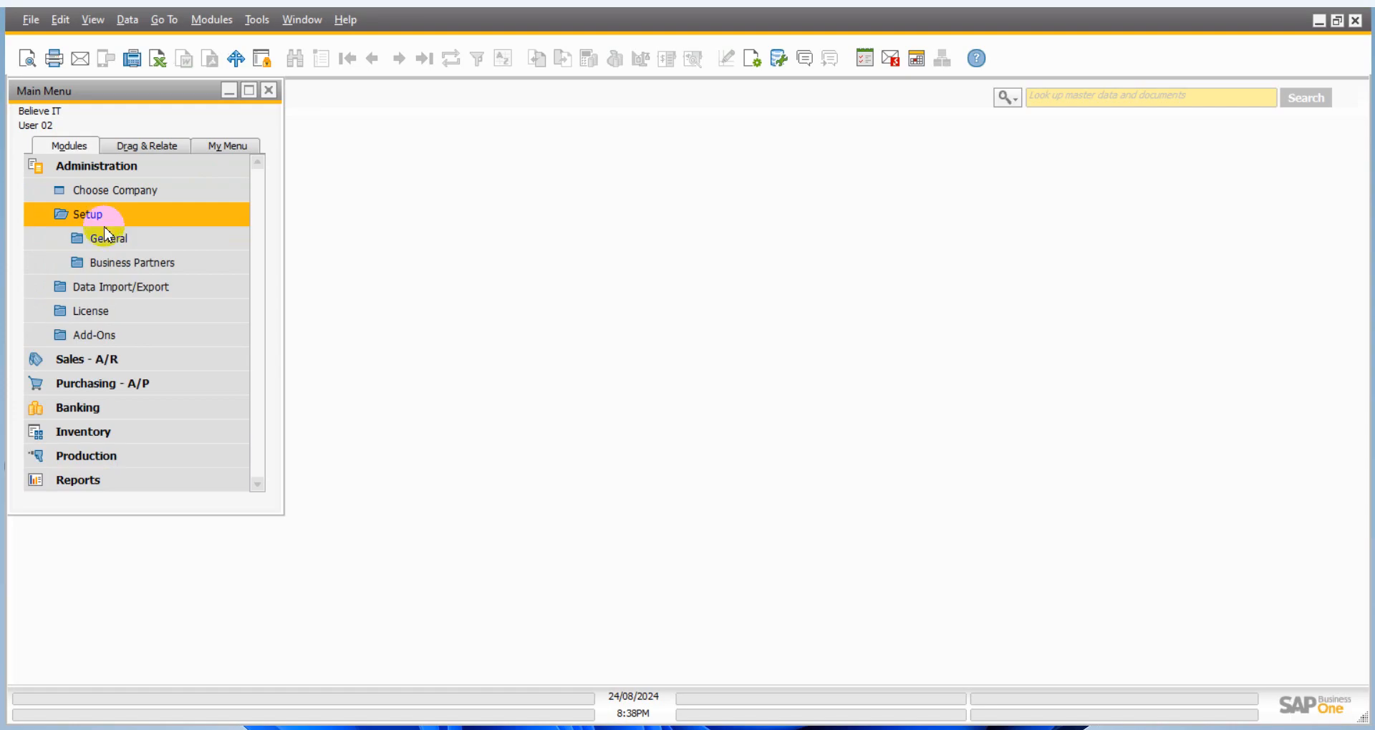
pyautogui.click(105, 236)
pyautogui.click(104, 214)
pyautogui.click(104, 165)
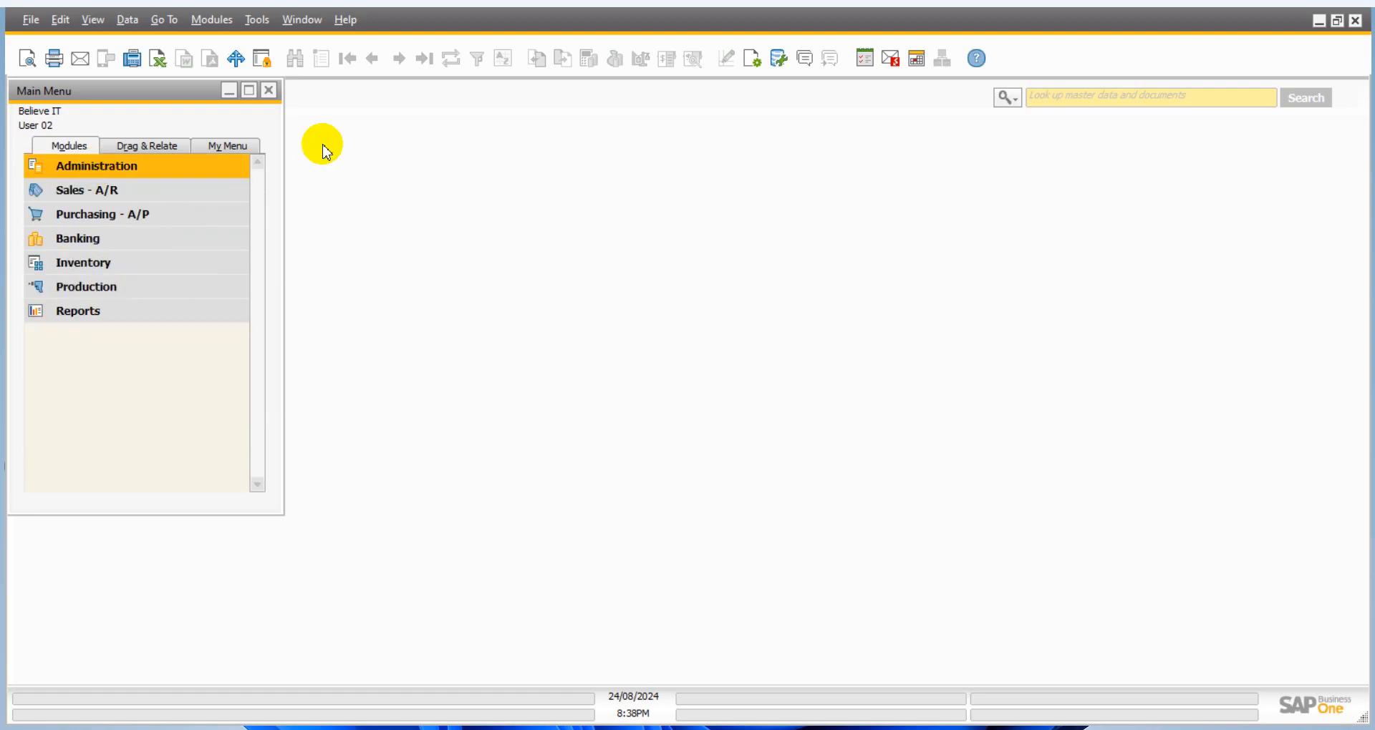
# - Make the Administration module's entries visible through the Main Menu form settings and apply the change
pyautogui.click(752, 58)
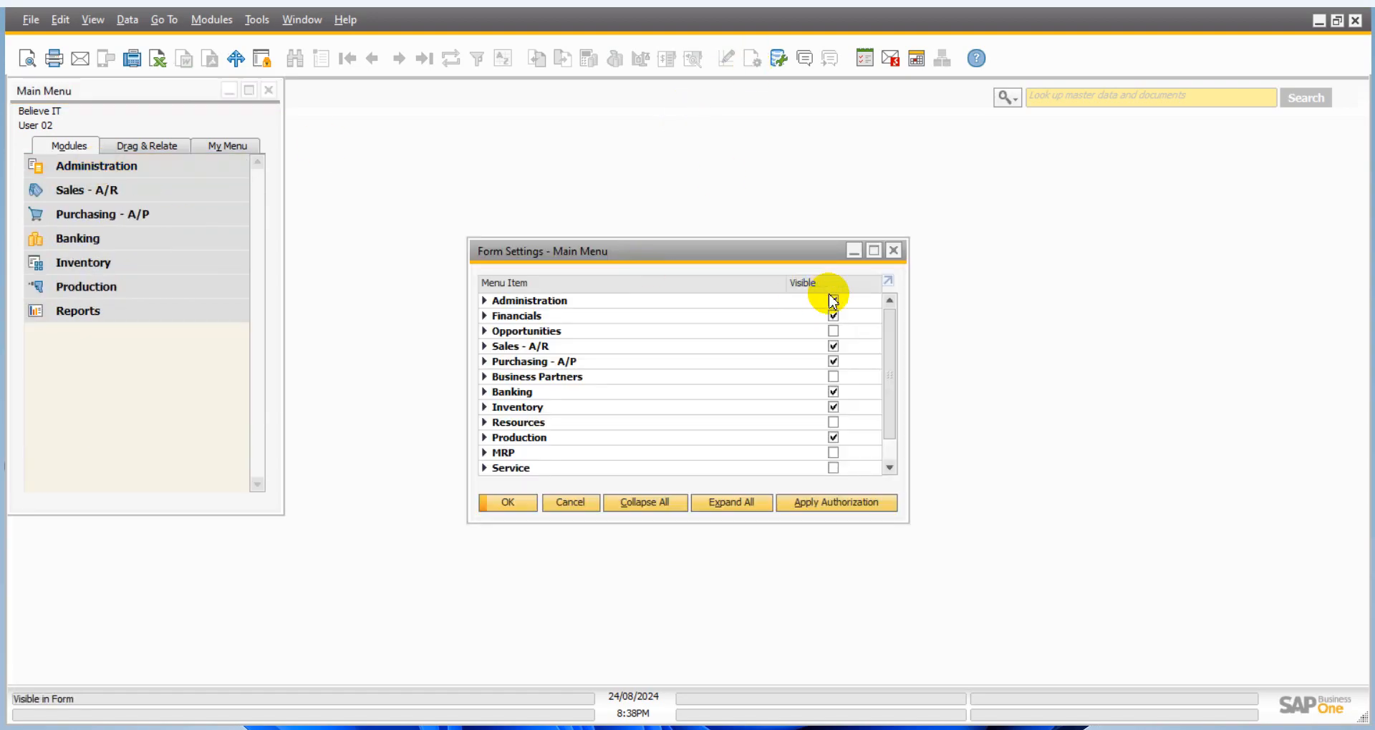
pyautogui.click(833, 300)
pyautogui.click(505, 503)
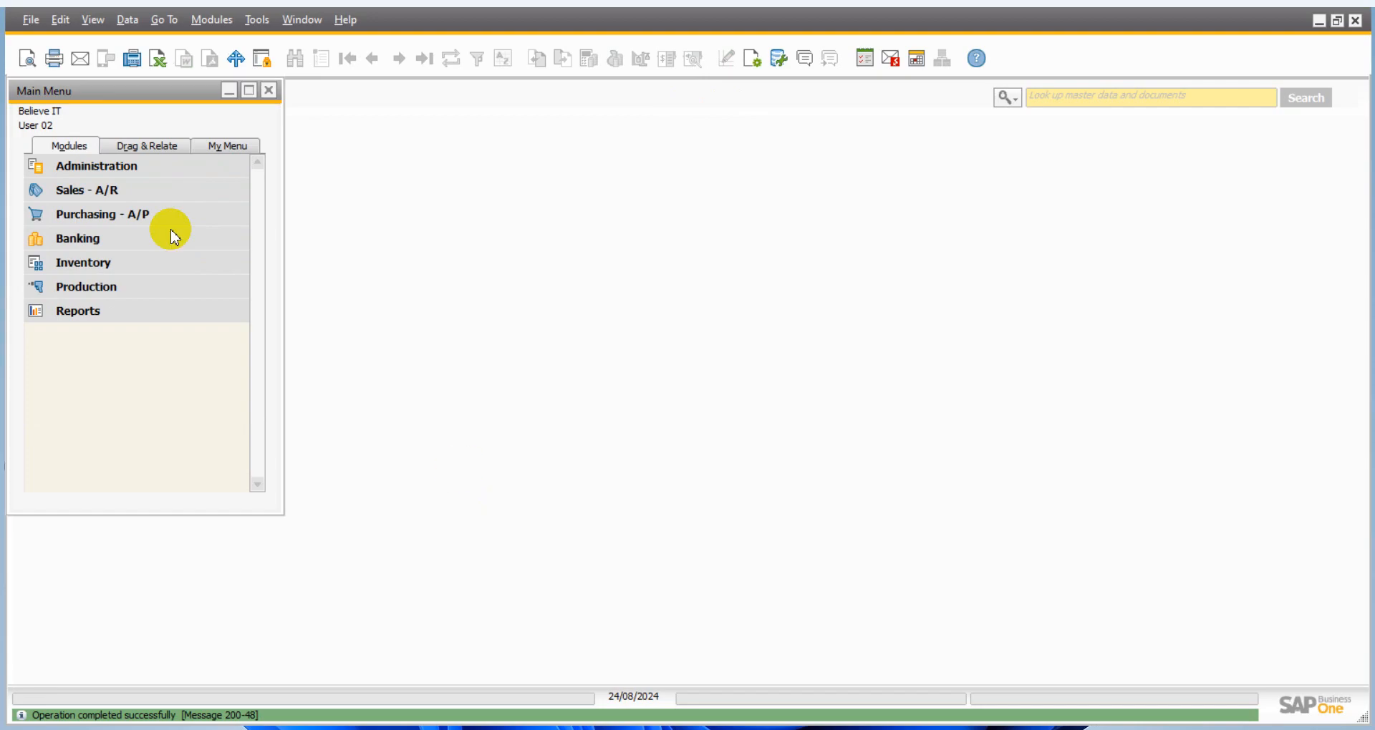
pyautogui.click(151, 145)
pyautogui.click(69, 145)
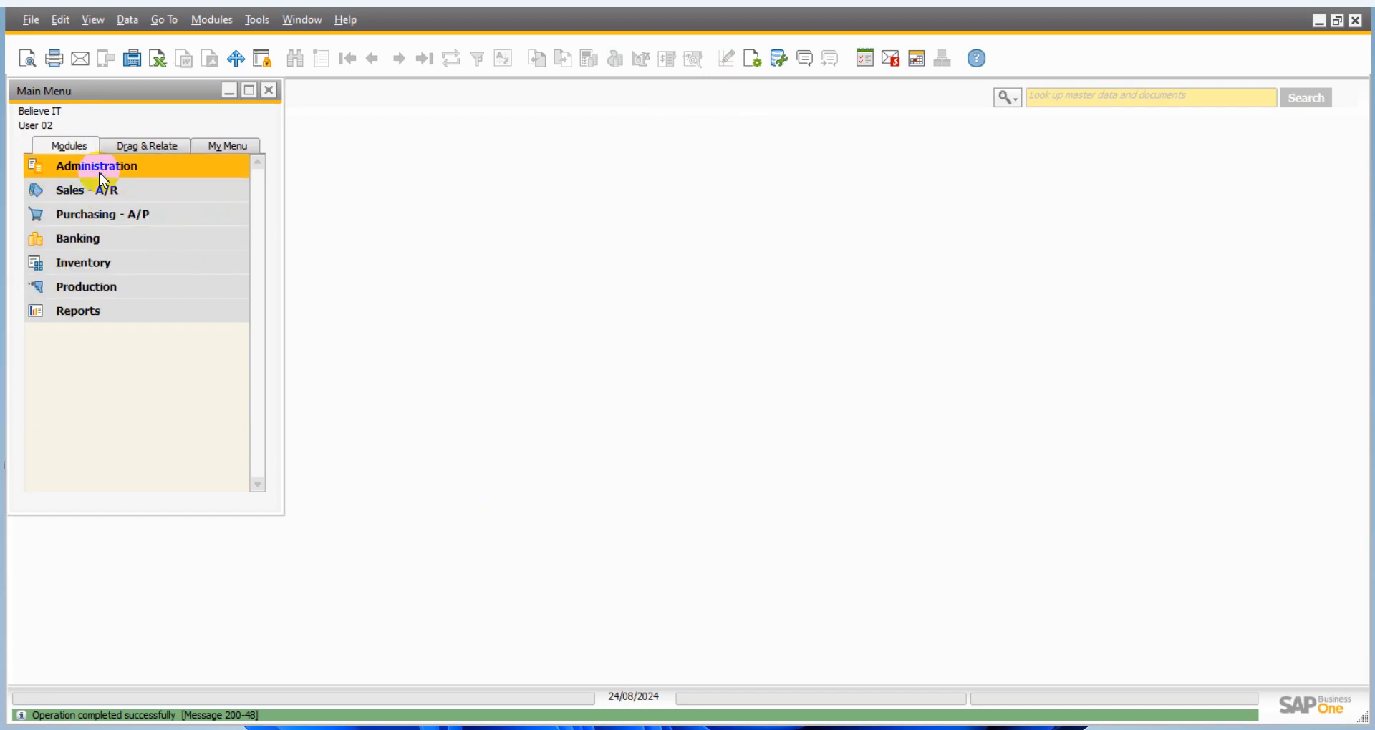
# - Set the Update Messages interval to 0 minutes in the Services section of General Settings and save
pyautogui.click(99, 174)
pyautogui.click(111, 236)
pyautogui.click(129, 216)
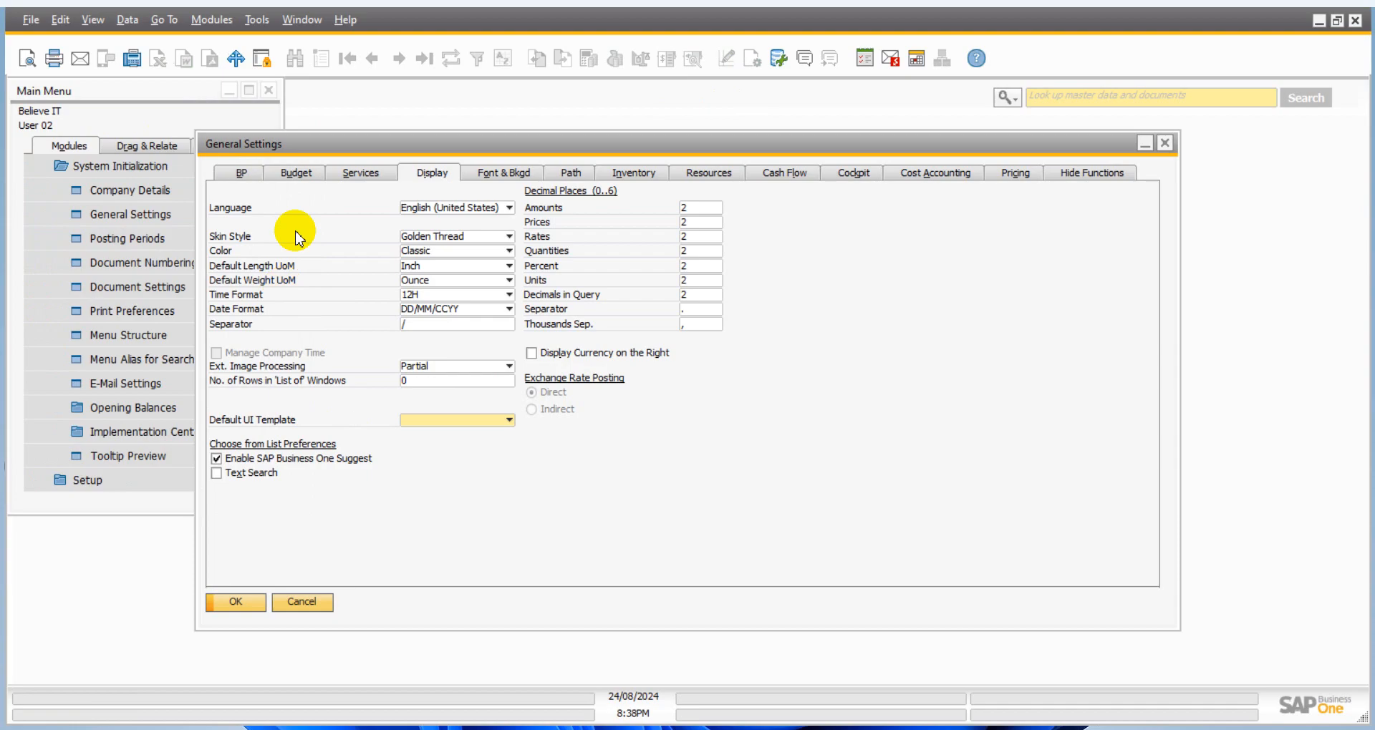
pyautogui.click(241, 174)
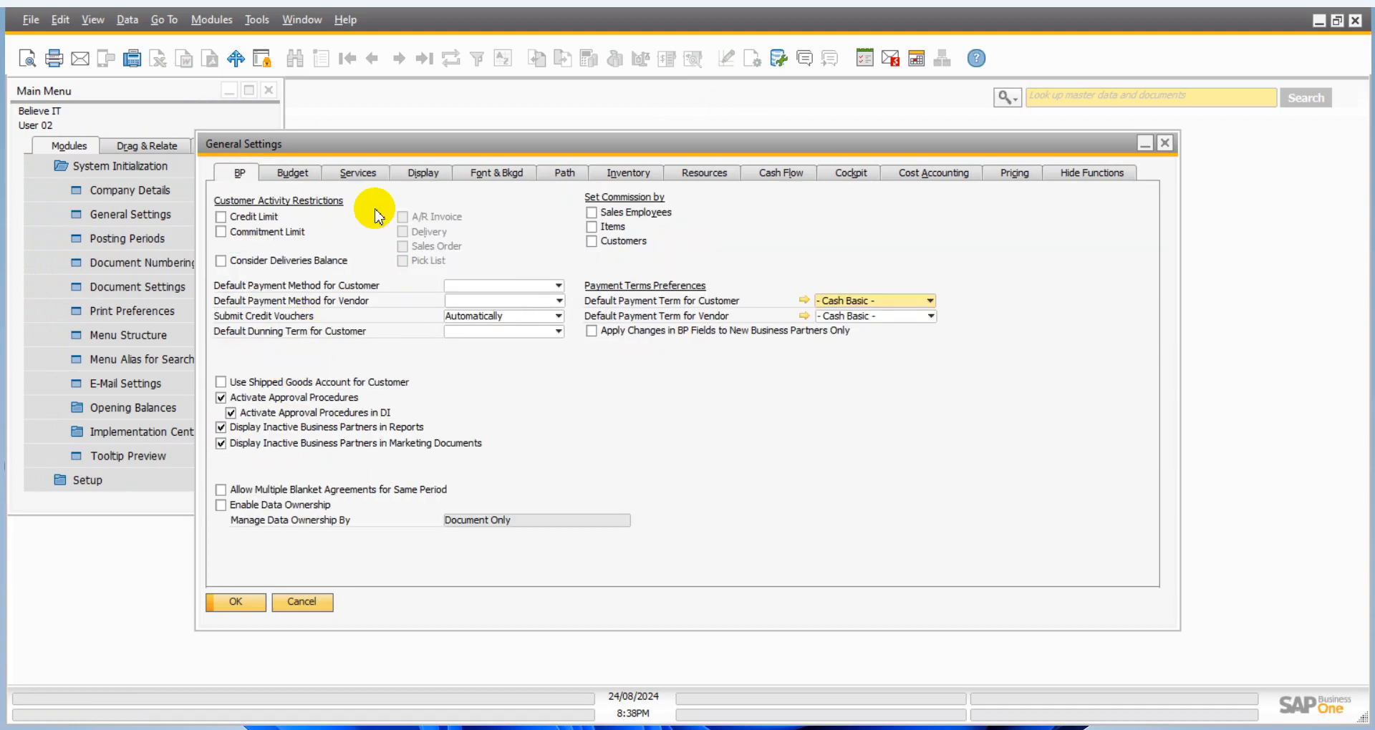
pyautogui.click(348, 174)
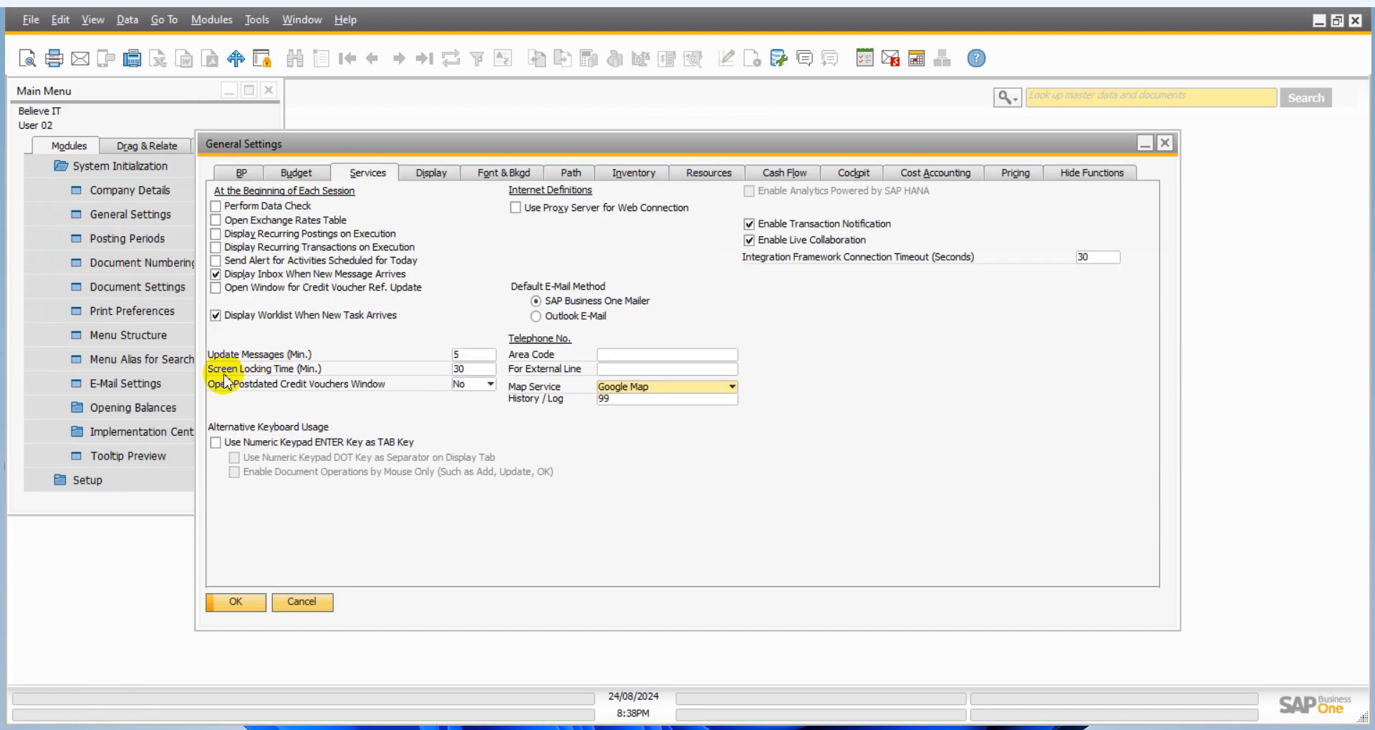
pyautogui.click(473, 357)
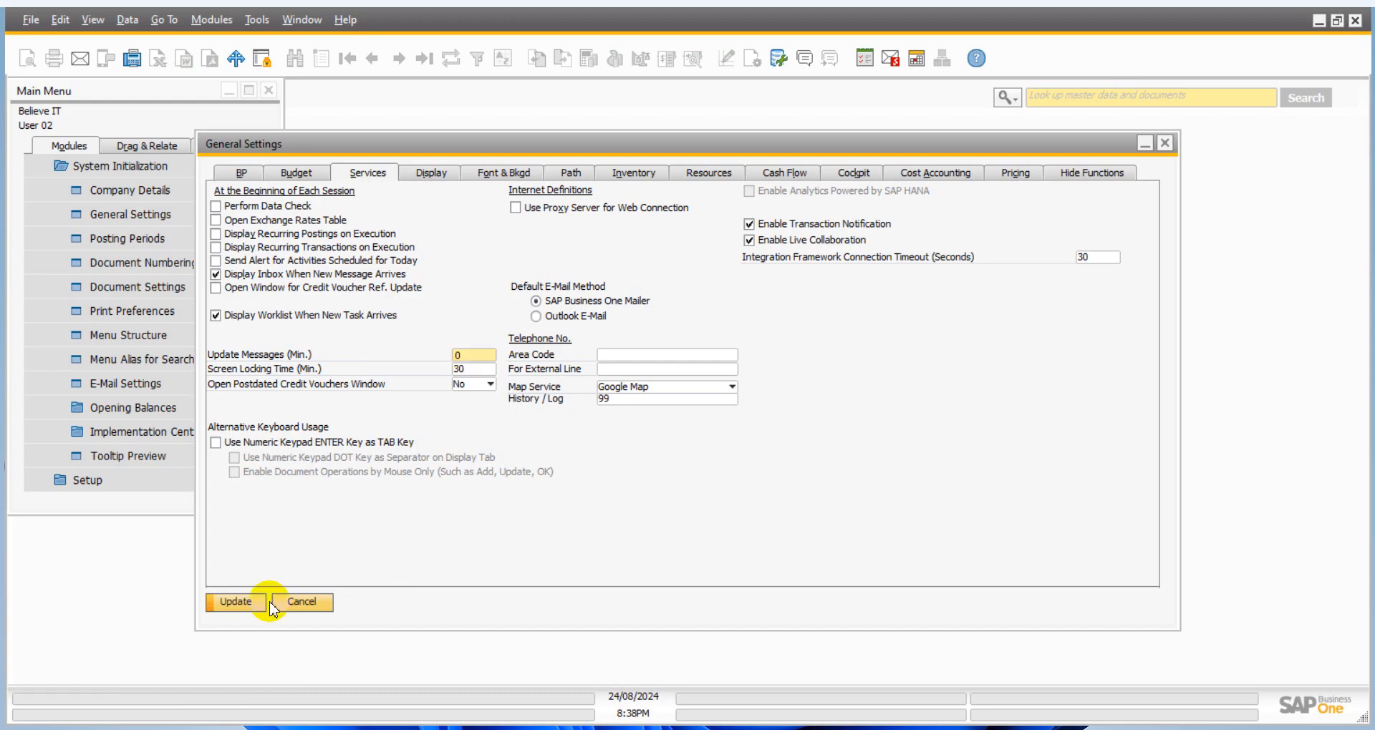
pyautogui.click(235, 604)
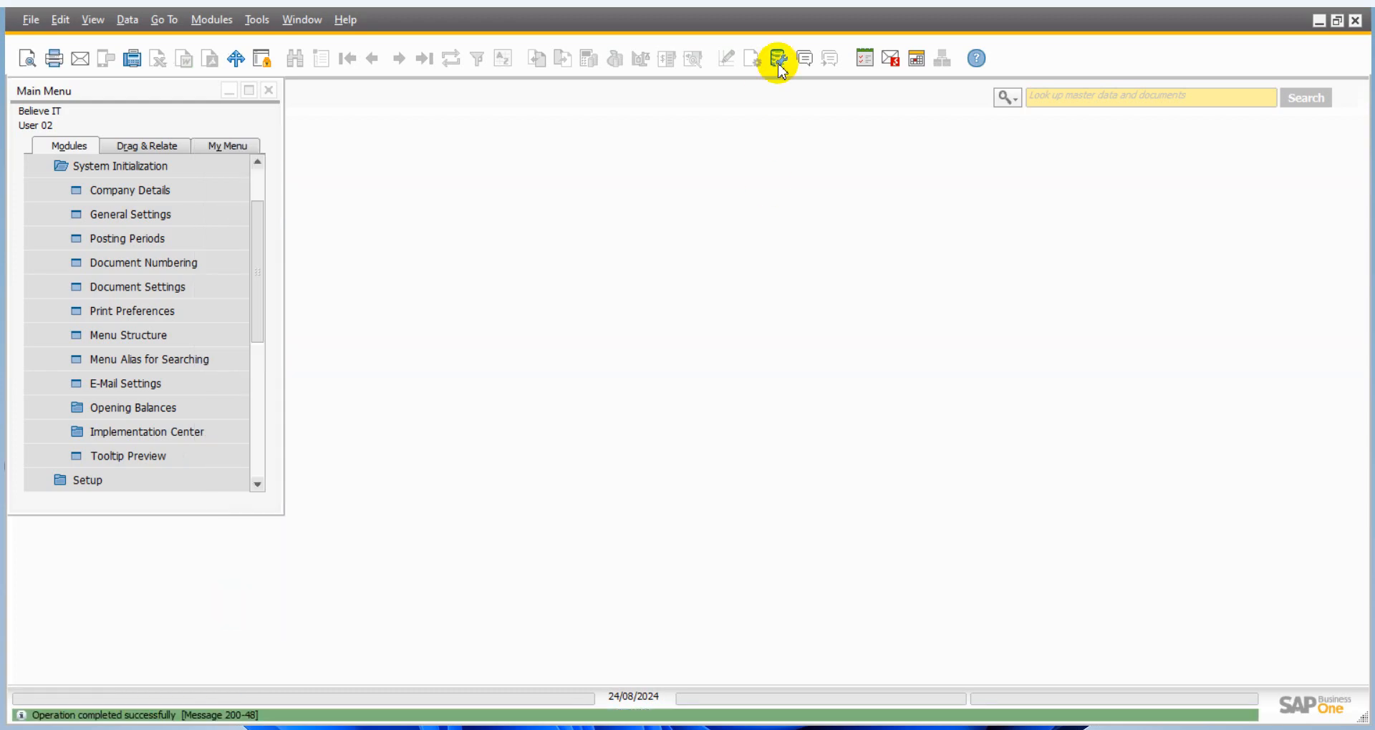
# - Open the Messages/Alerts Overview, and recheck the Update Messages interval in General Settings without changing it
pyautogui.click(890, 57)
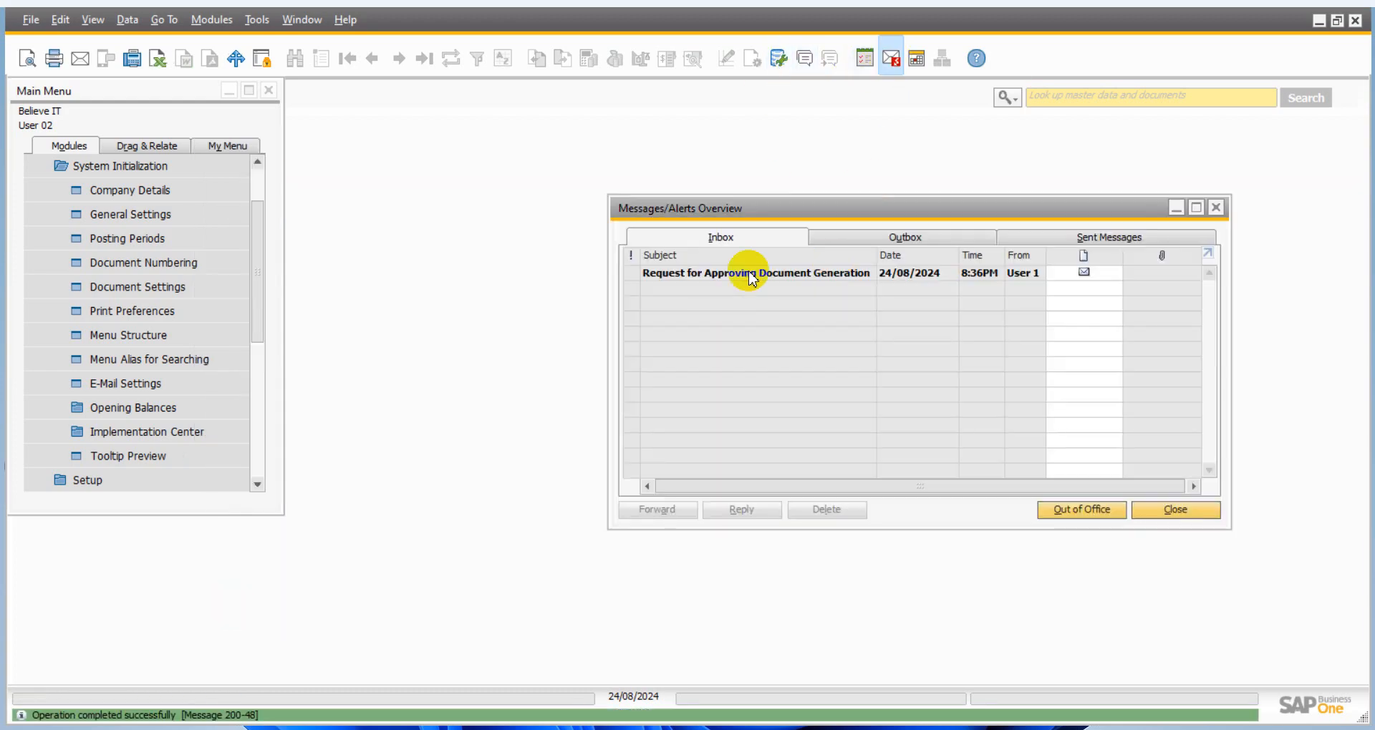
pyautogui.moveTo(822, 218); pyautogui.dragTo(729, 179)
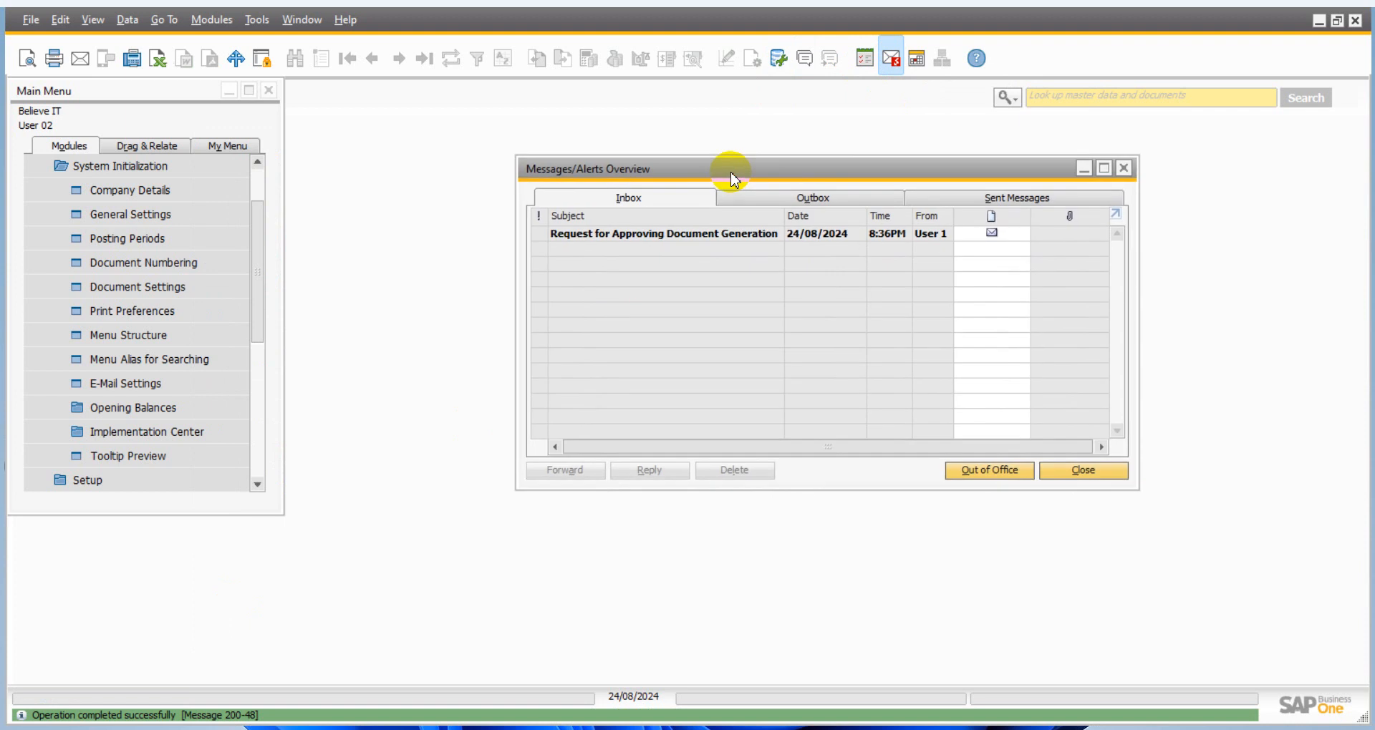
pyautogui.click(147, 214)
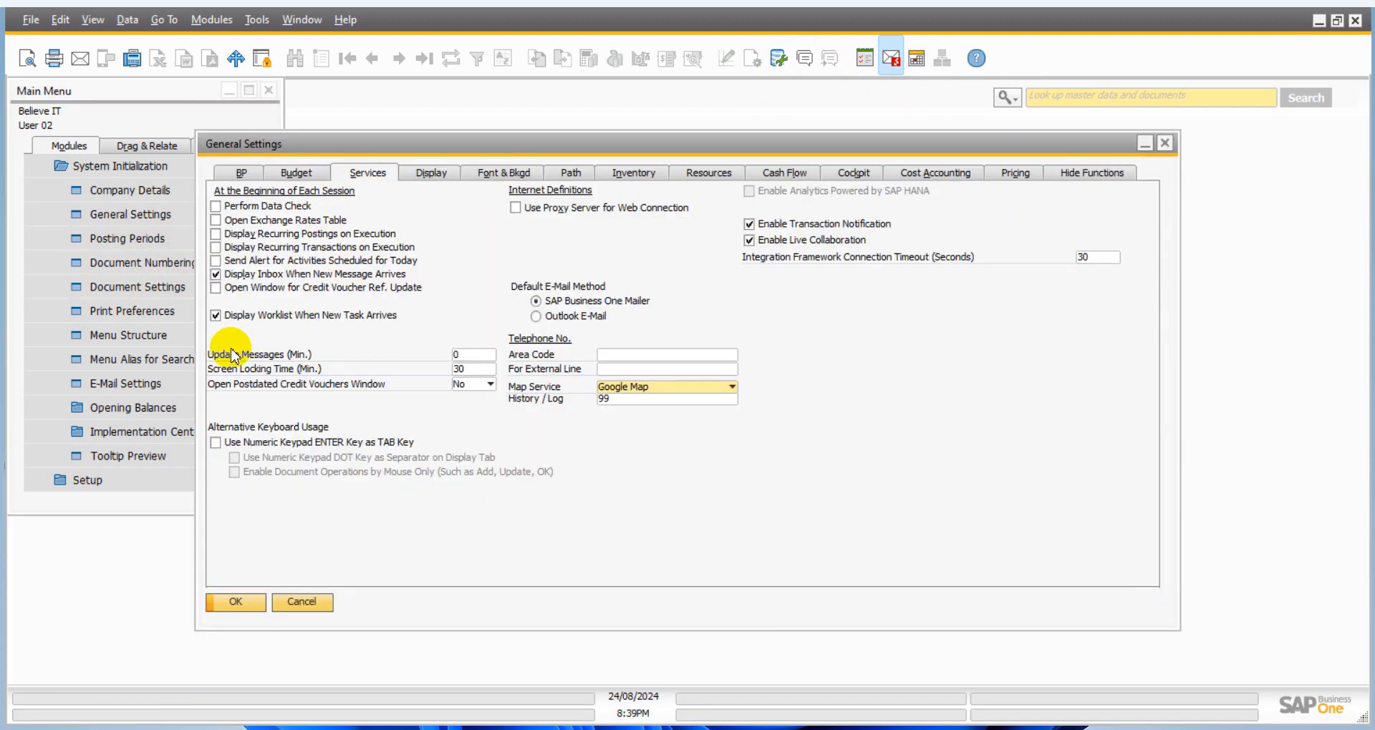
pyautogui.click(474, 357)
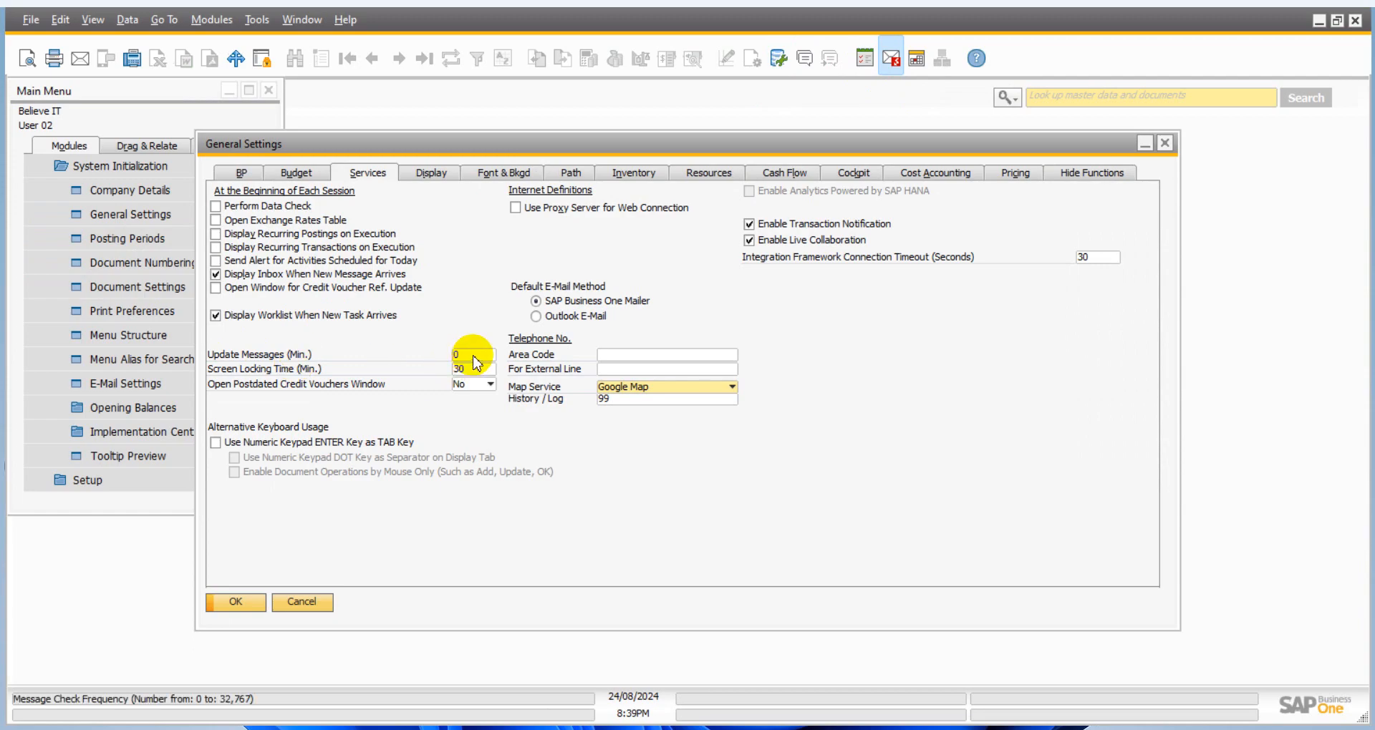
pyautogui.click(302, 602)
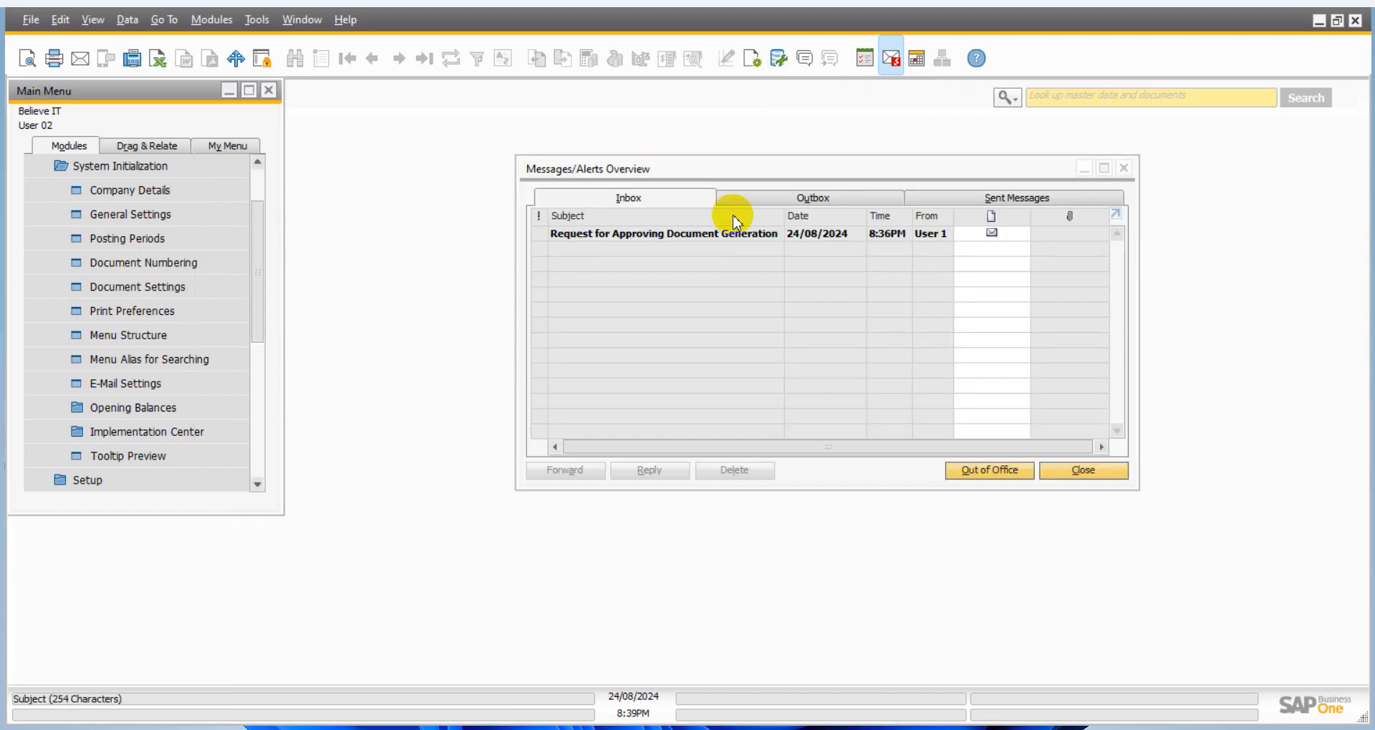
# - Open the approval form from User 1's inbox message, move it aside, and review the linked purchase request draft before closing the draft
pyautogui.moveTo(785, 175); pyautogui.dragTo(941, 135)
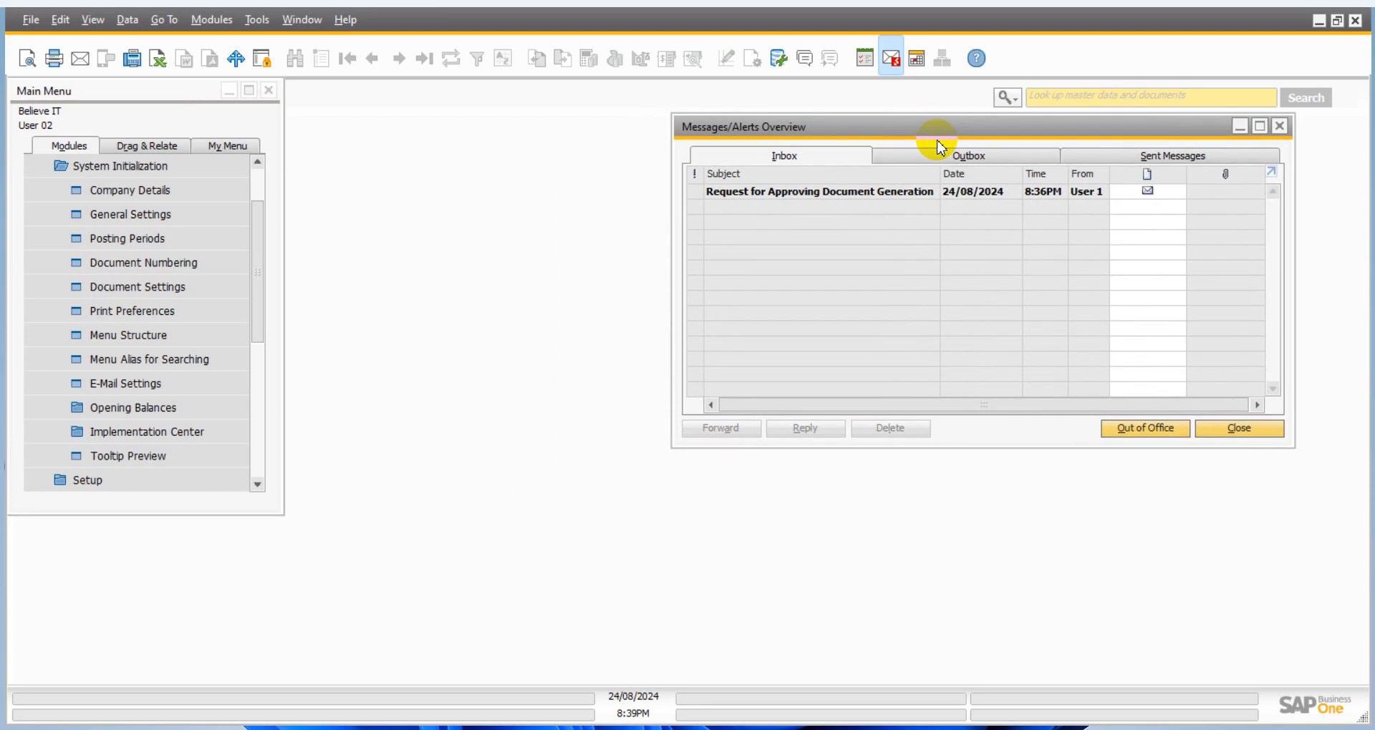
pyautogui.click(820, 203)
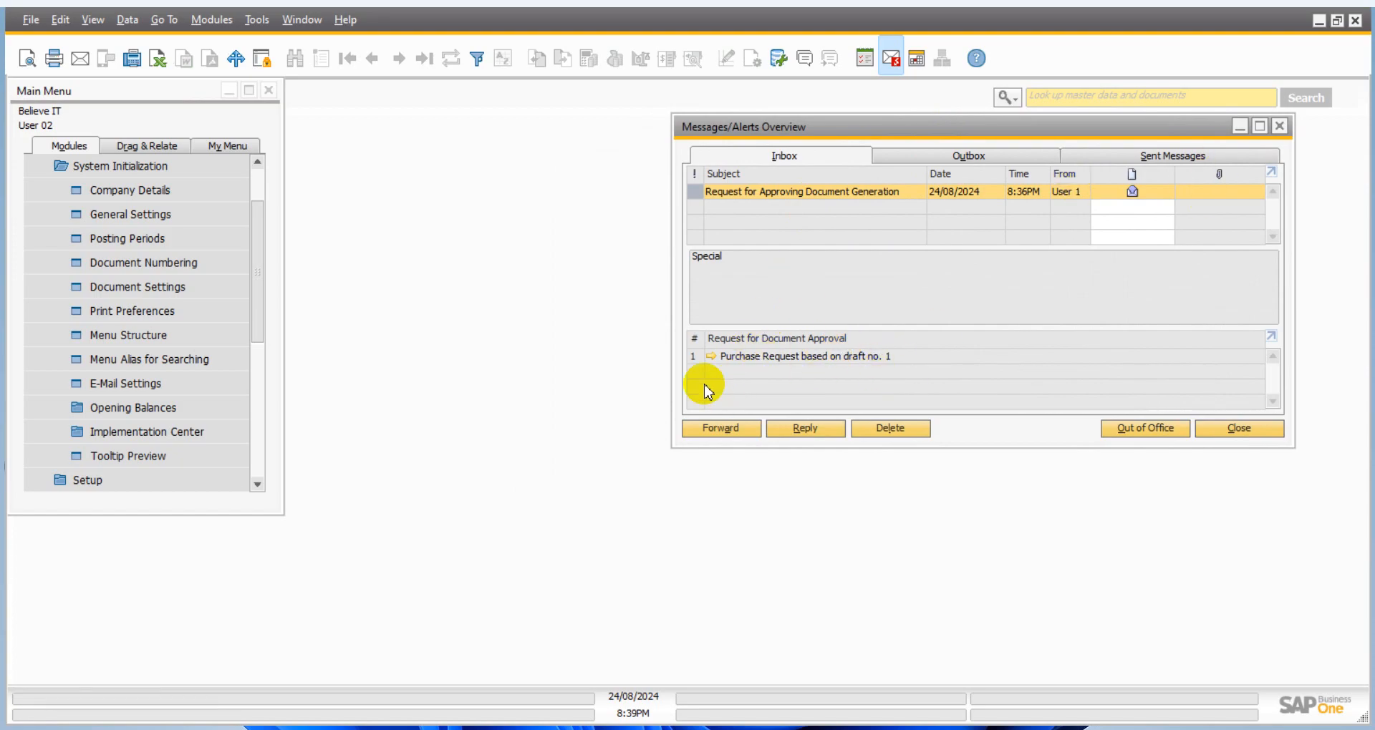
pyautogui.doubleClick(714, 359)
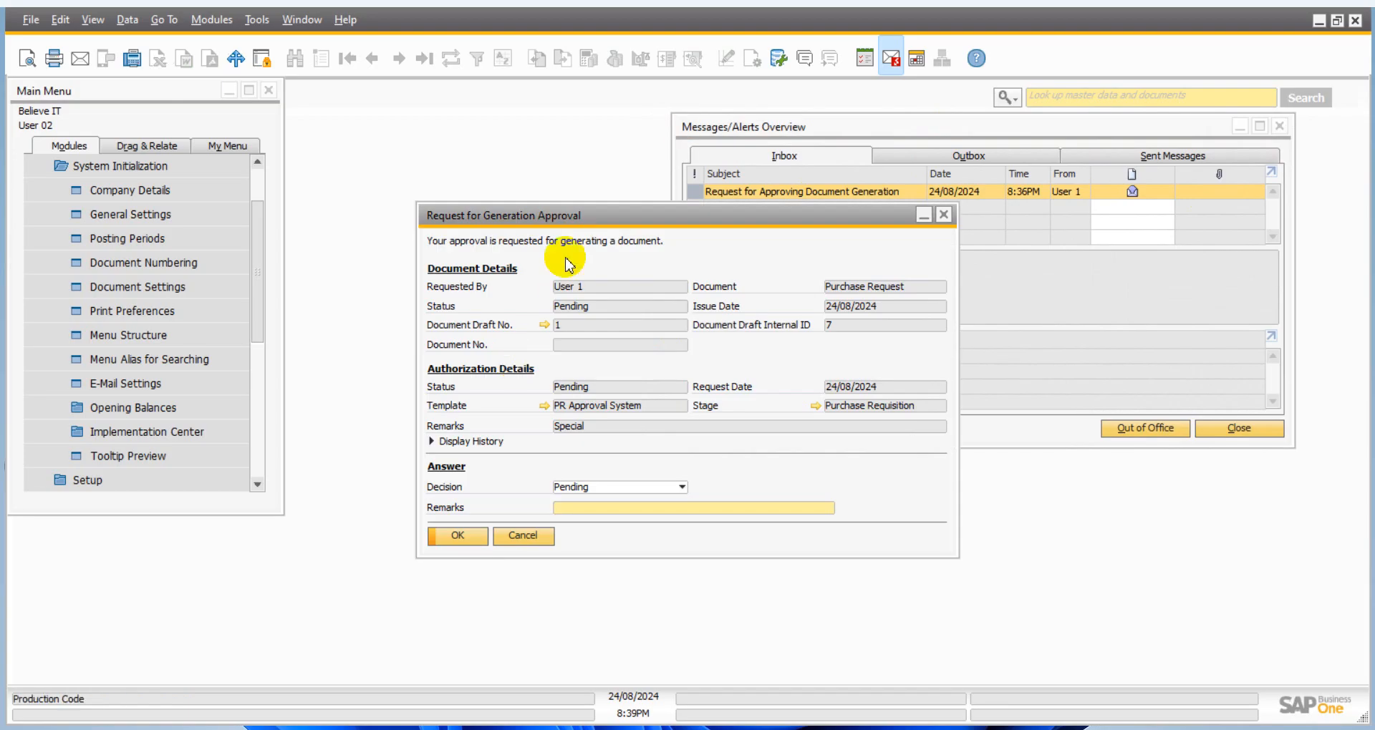
pyautogui.moveTo(581, 217); pyautogui.dragTo(483, 179)
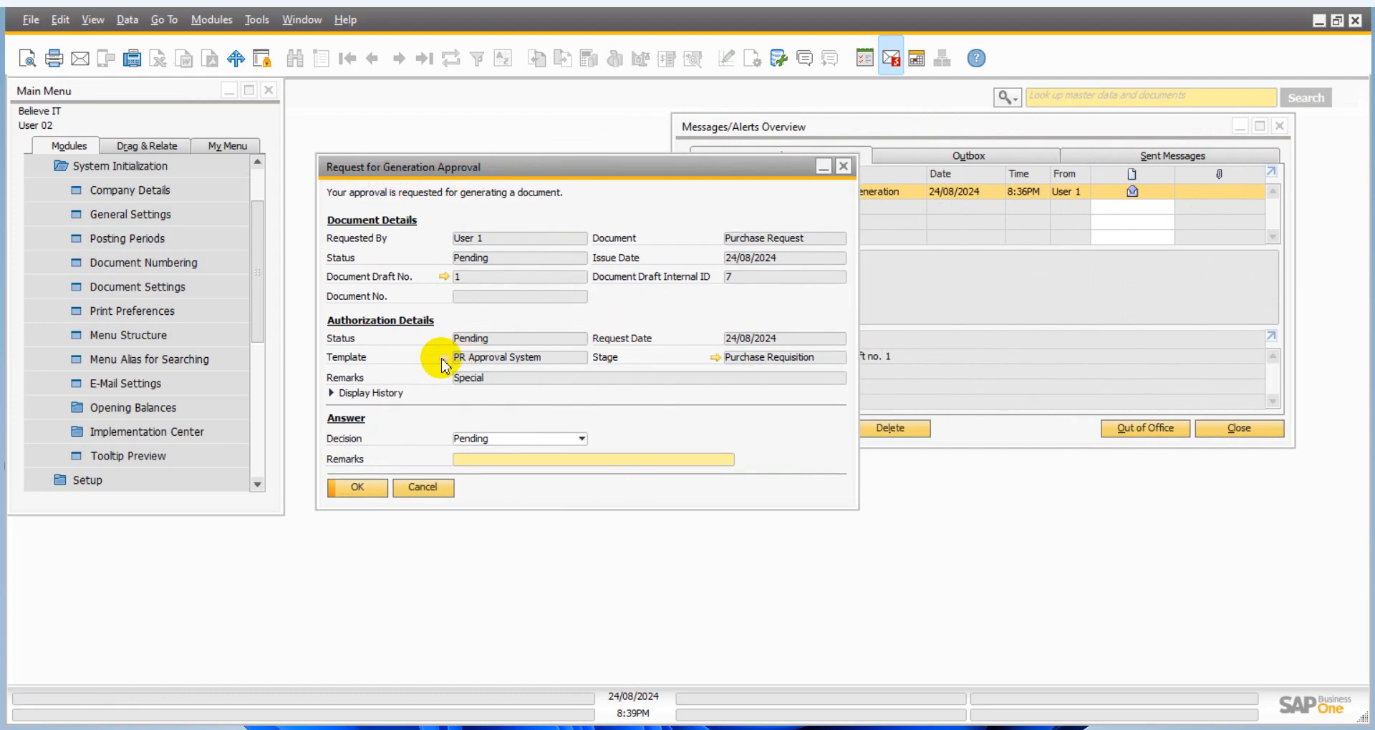
pyautogui.click(445, 281)
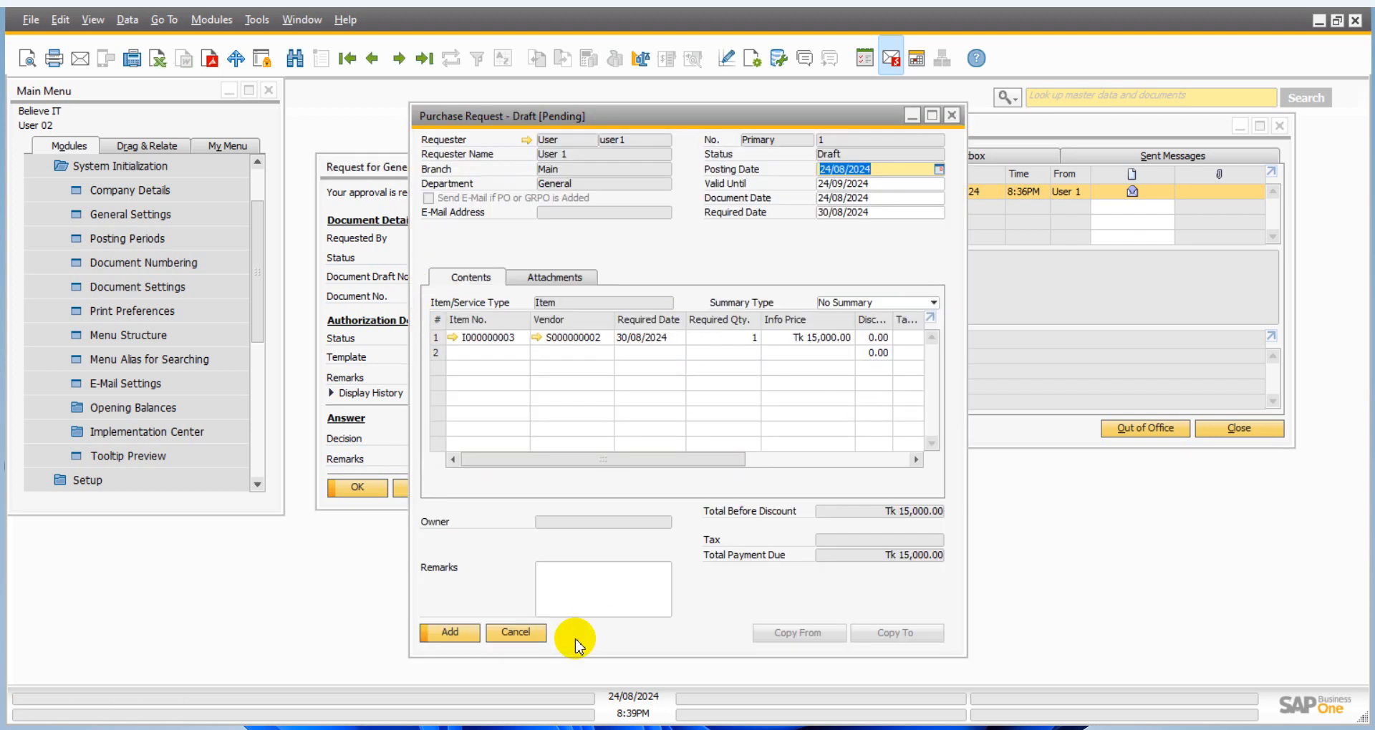
pyautogui.click(516, 633)
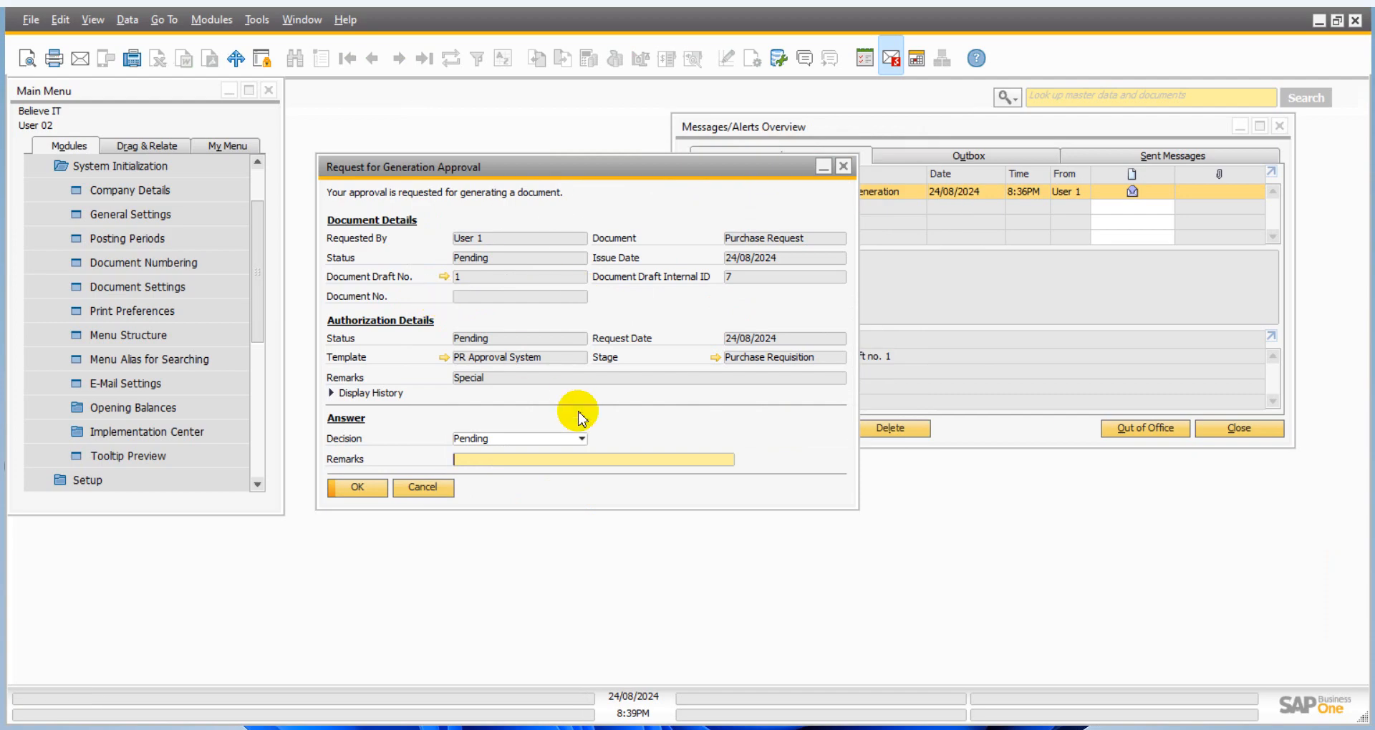
# - Set the decision on the purchase request approval to Approved without remarks and update the form
pyautogui.click(518, 457)
pyautogui.click(516, 441)
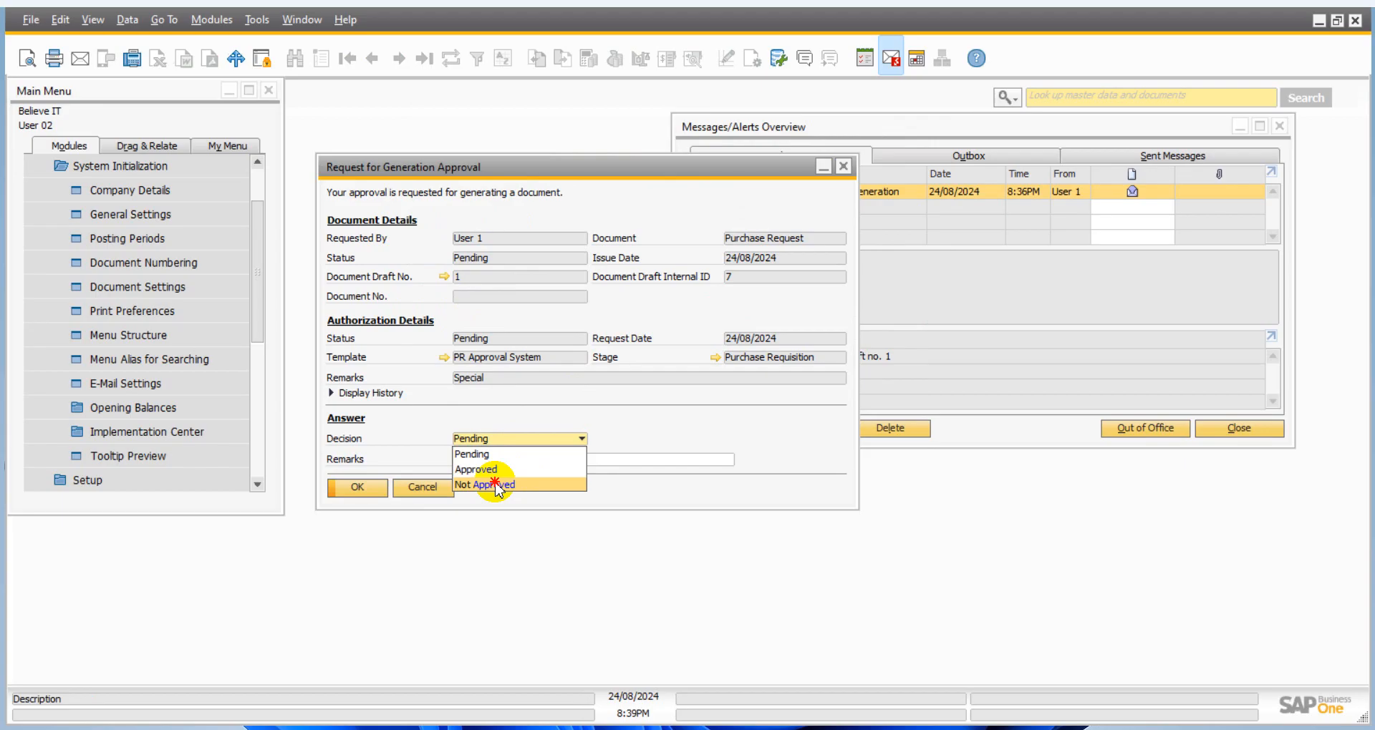
pyautogui.click(498, 486)
pyautogui.click(518, 440)
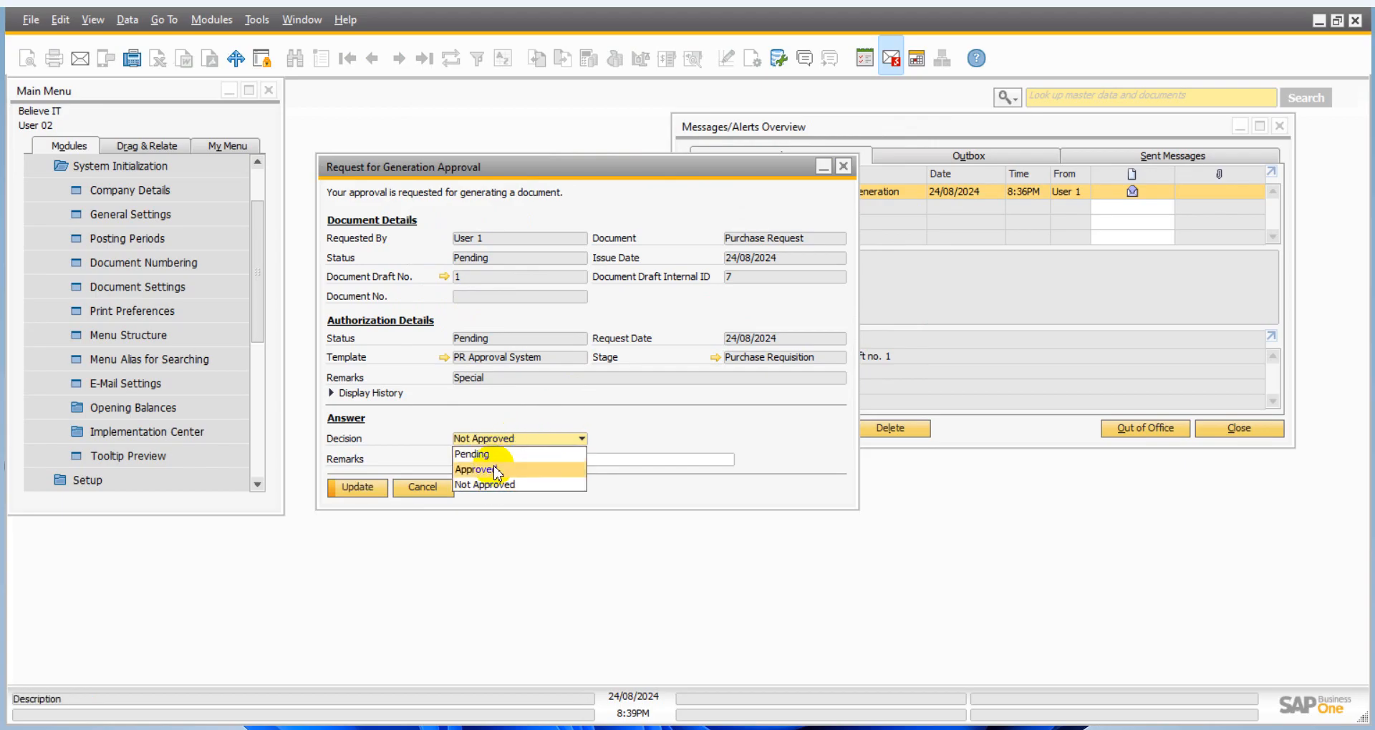
pyautogui.click(494, 471)
pyautogui.click(496, 462)
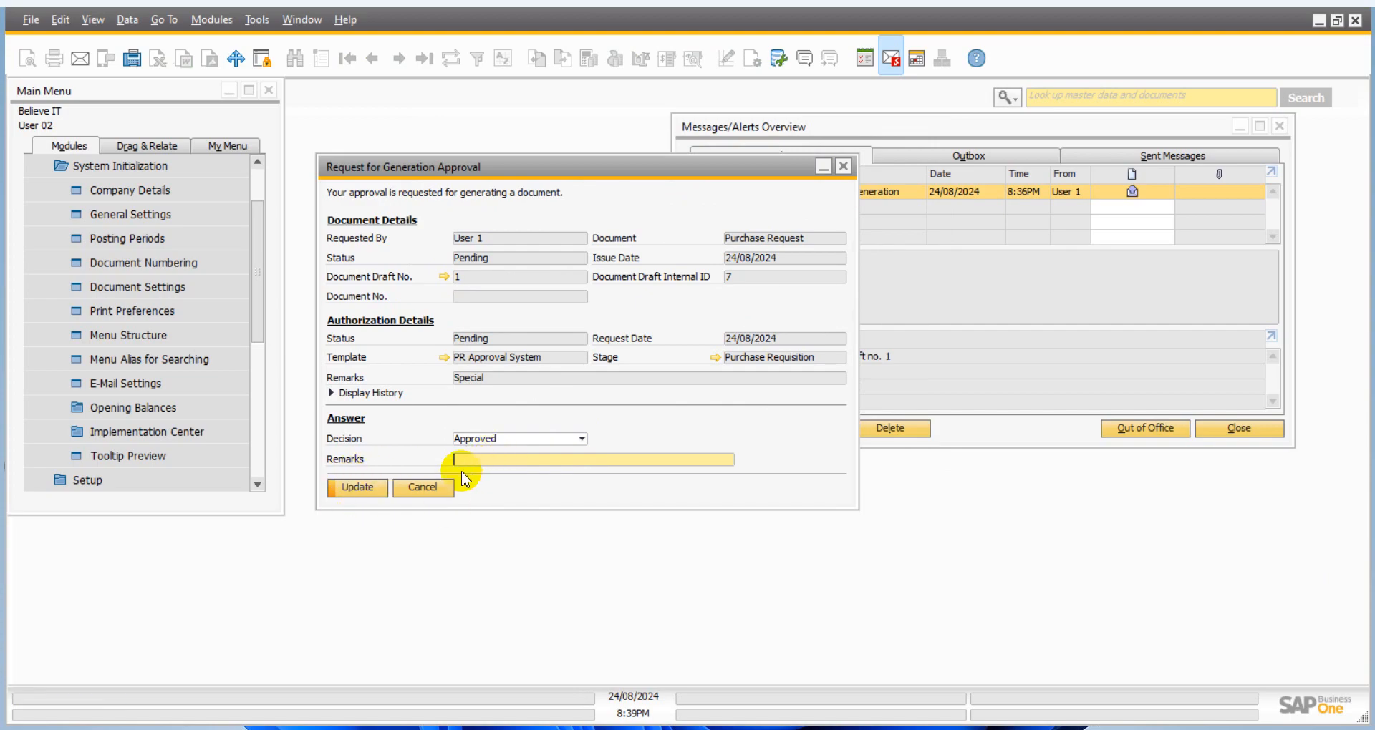
pyautogui.click(352, 490)
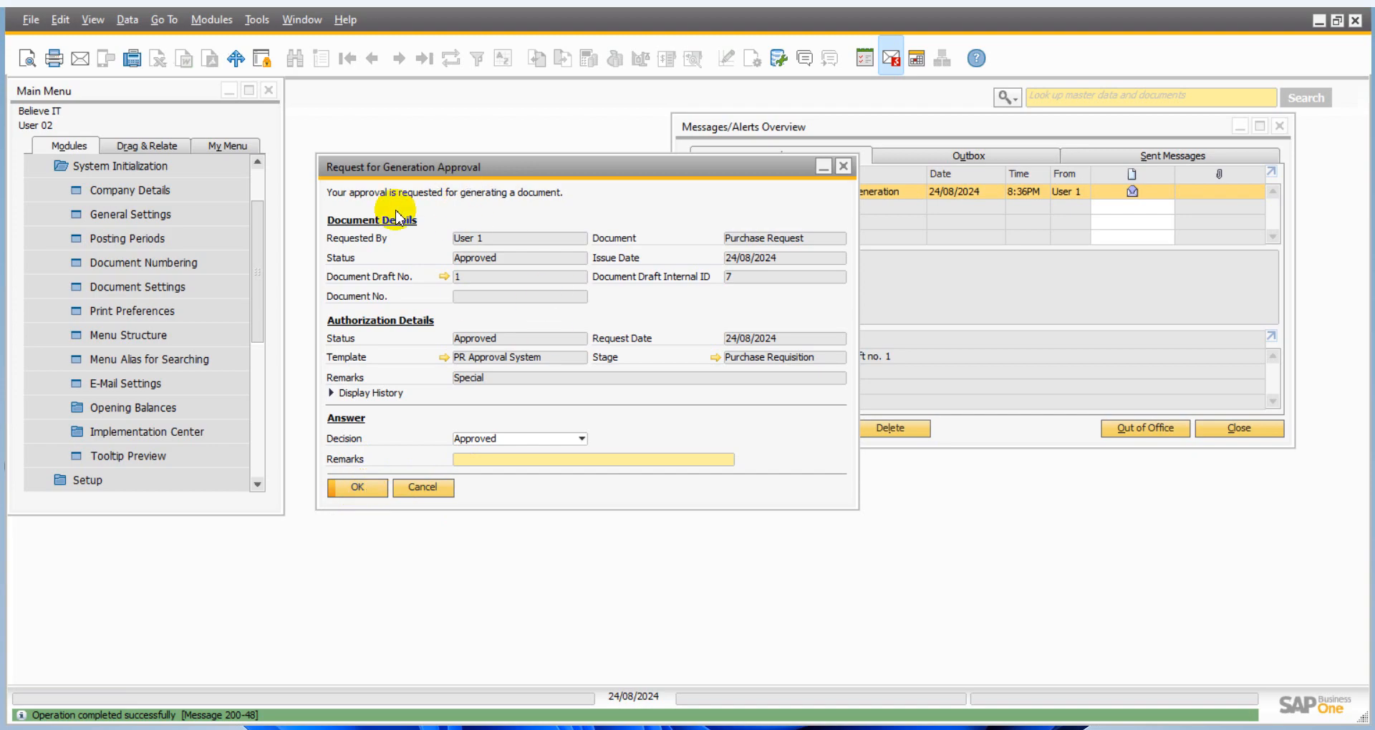
# - Change the approval decision to Not Approved with the remark "Rate correction", update the request and close the form
pyautogui.click(517, 439)
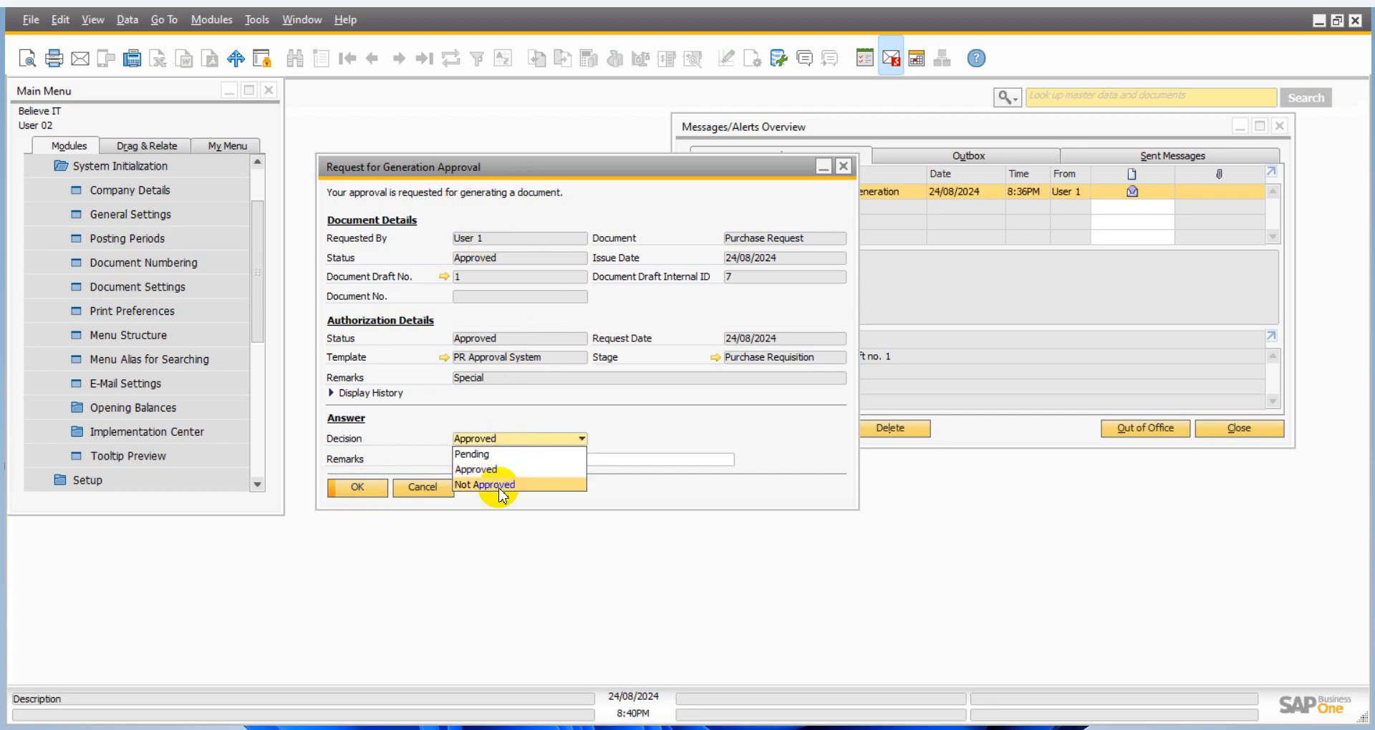
pyautogui.click(501, 485)
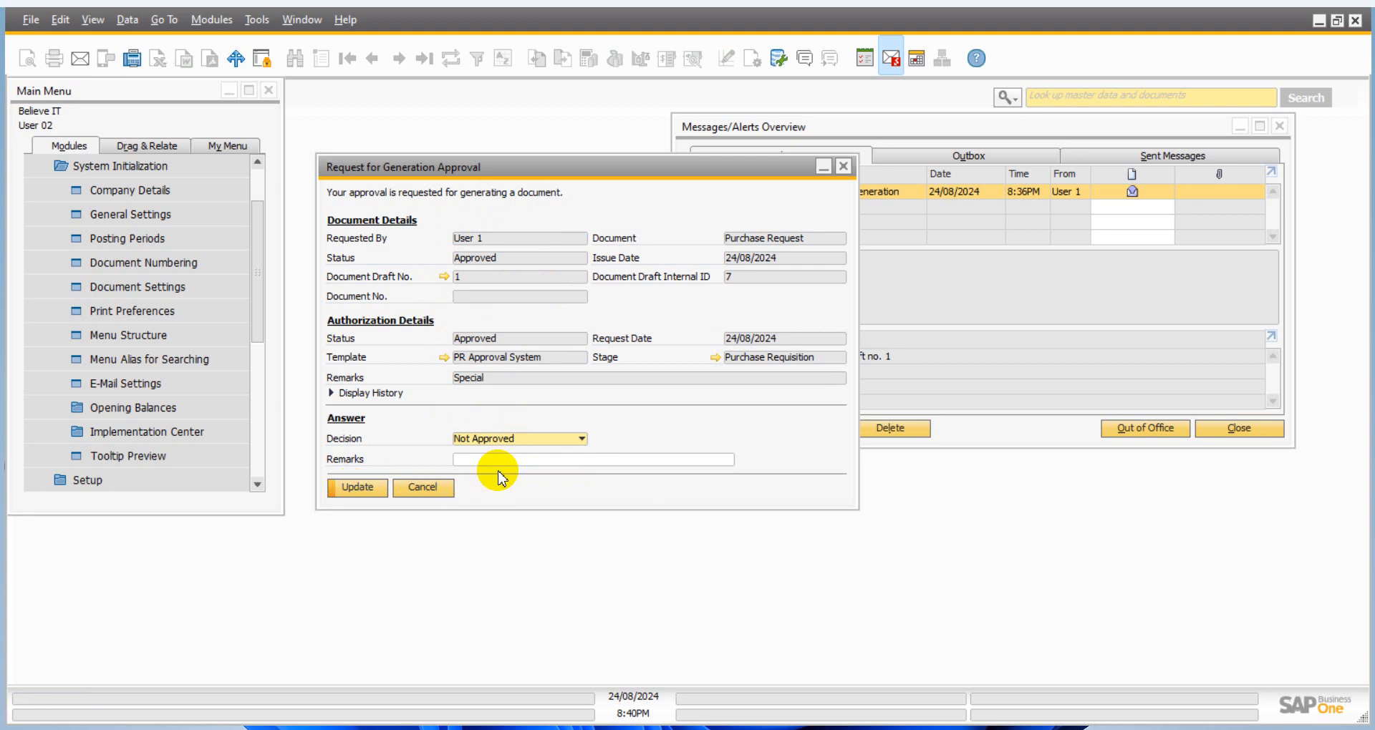
pyautogui.click(506, 465)
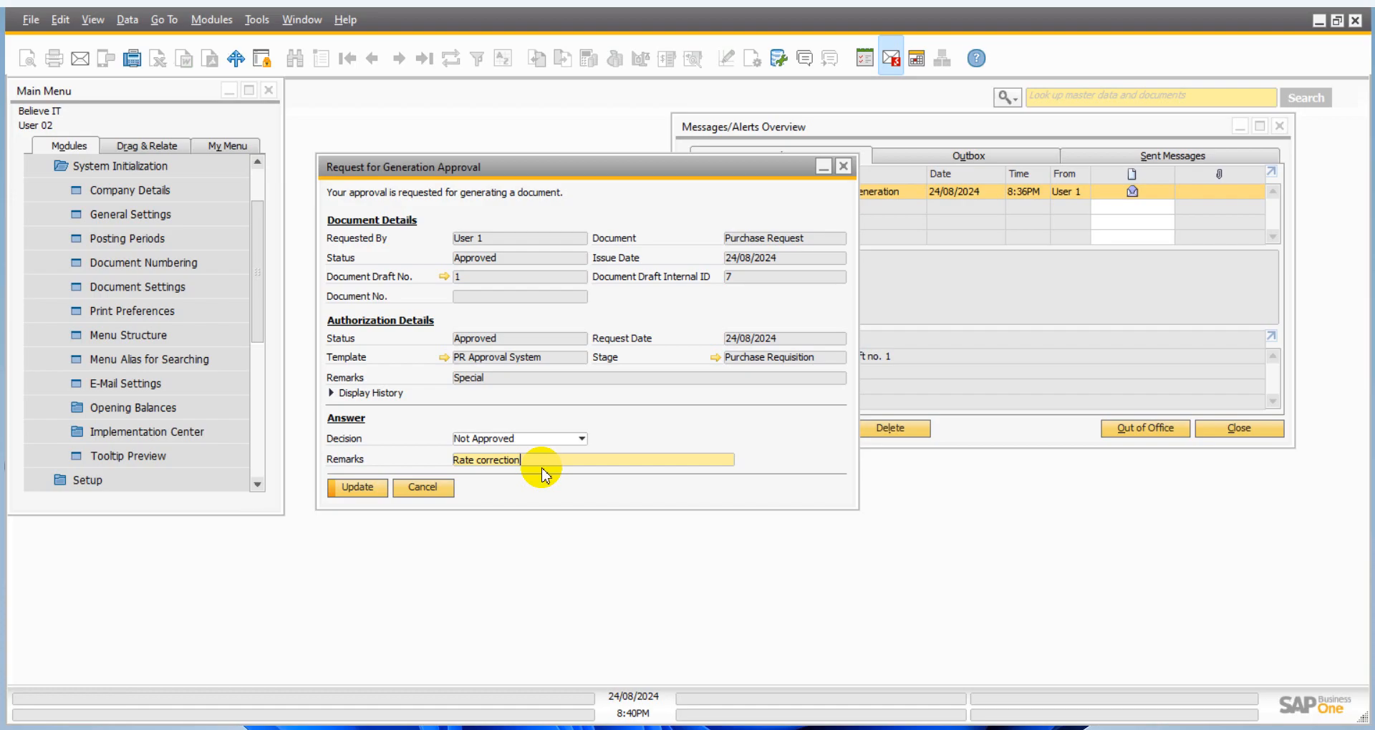
pyautogui.click(358, 489)
pyautogui.click(358, 488)
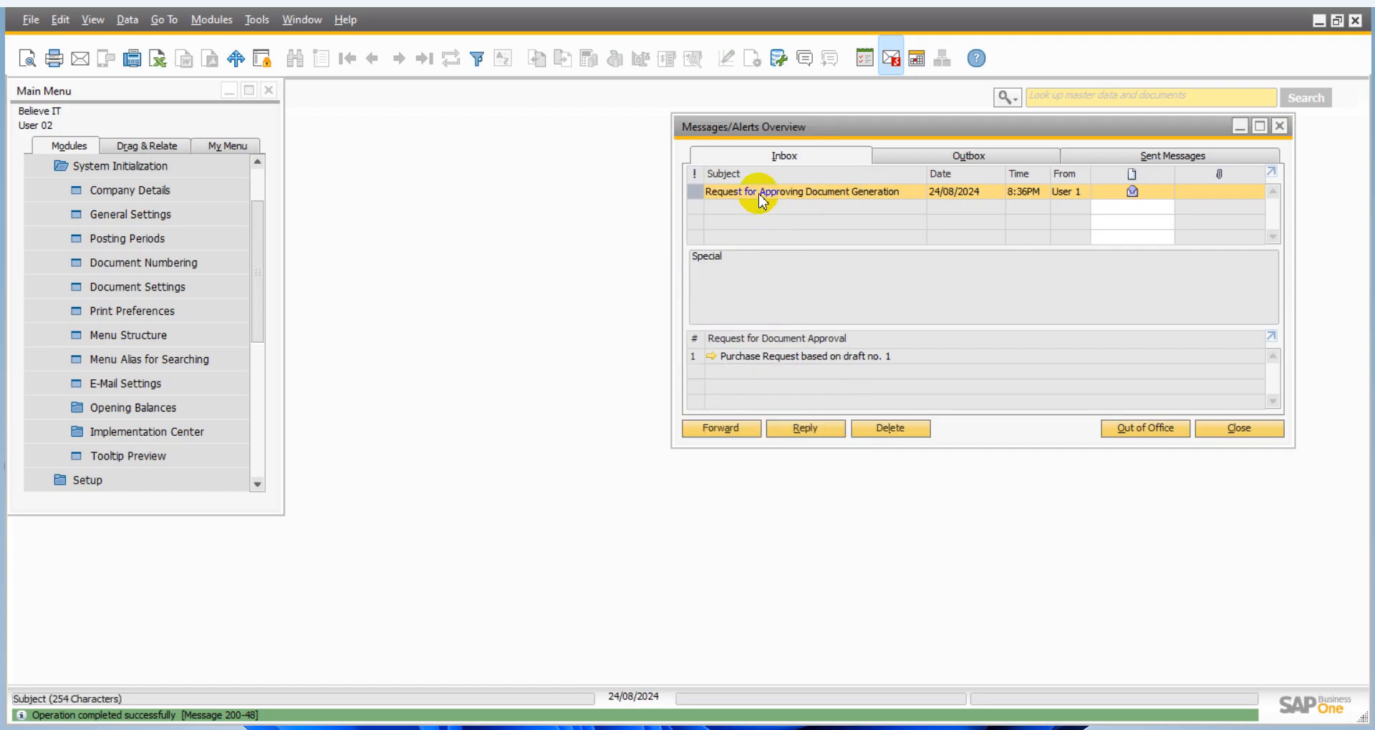
# - Switch to the User 1 session and make the Administration module's entries visible through the Main Menu form settings
pyautogui.moveTo(844, 712)
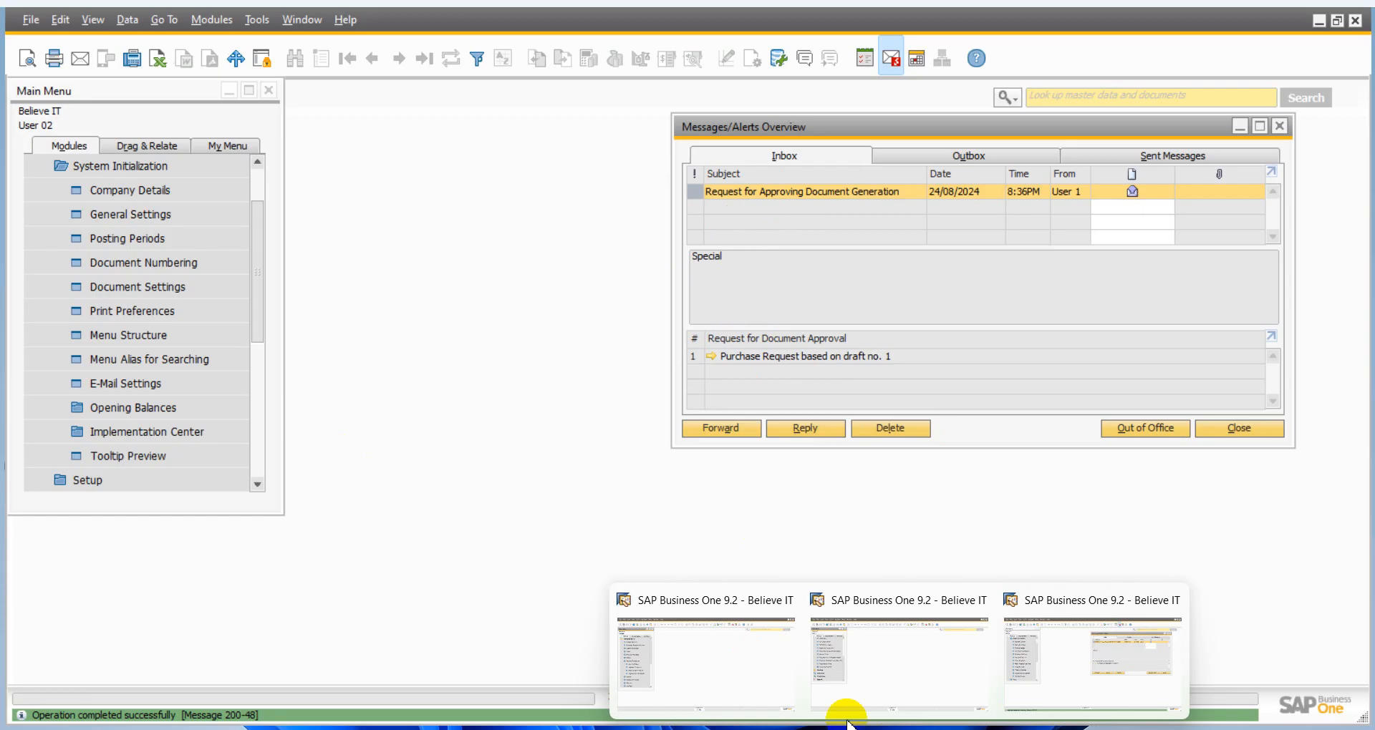
pyautogui.click(890, 654)
pyautogui.scroll(5, 143, 237)
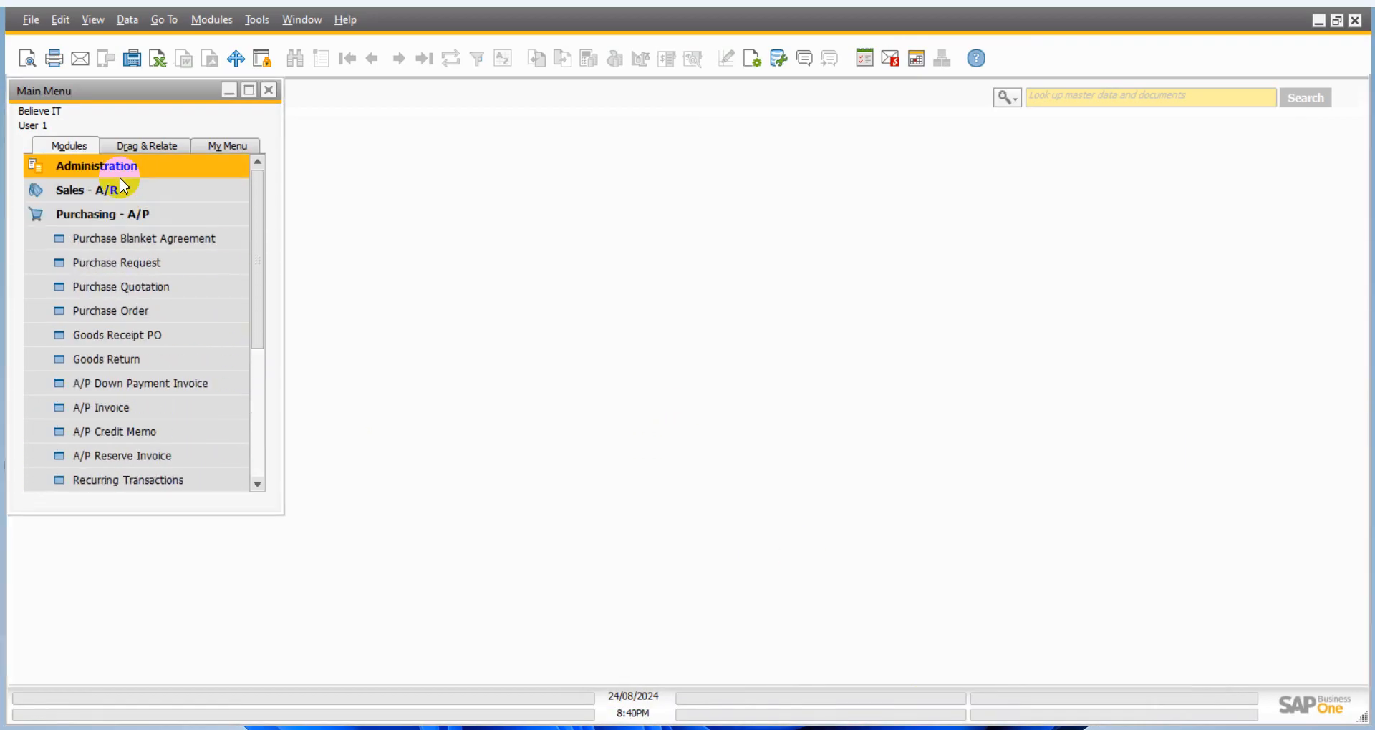
pyautogui.click(122, 214)
pyautogui.click(115, 166)
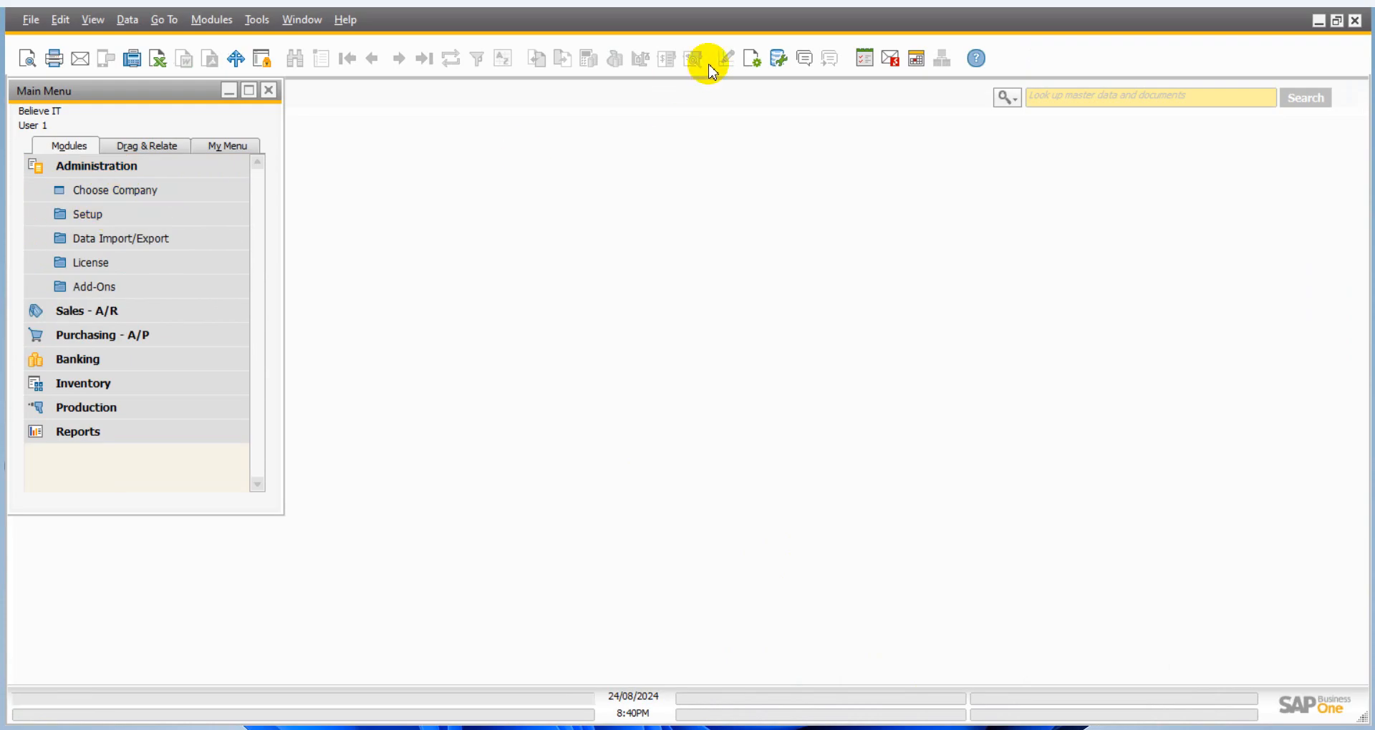
pyautogui.click(752, 58)
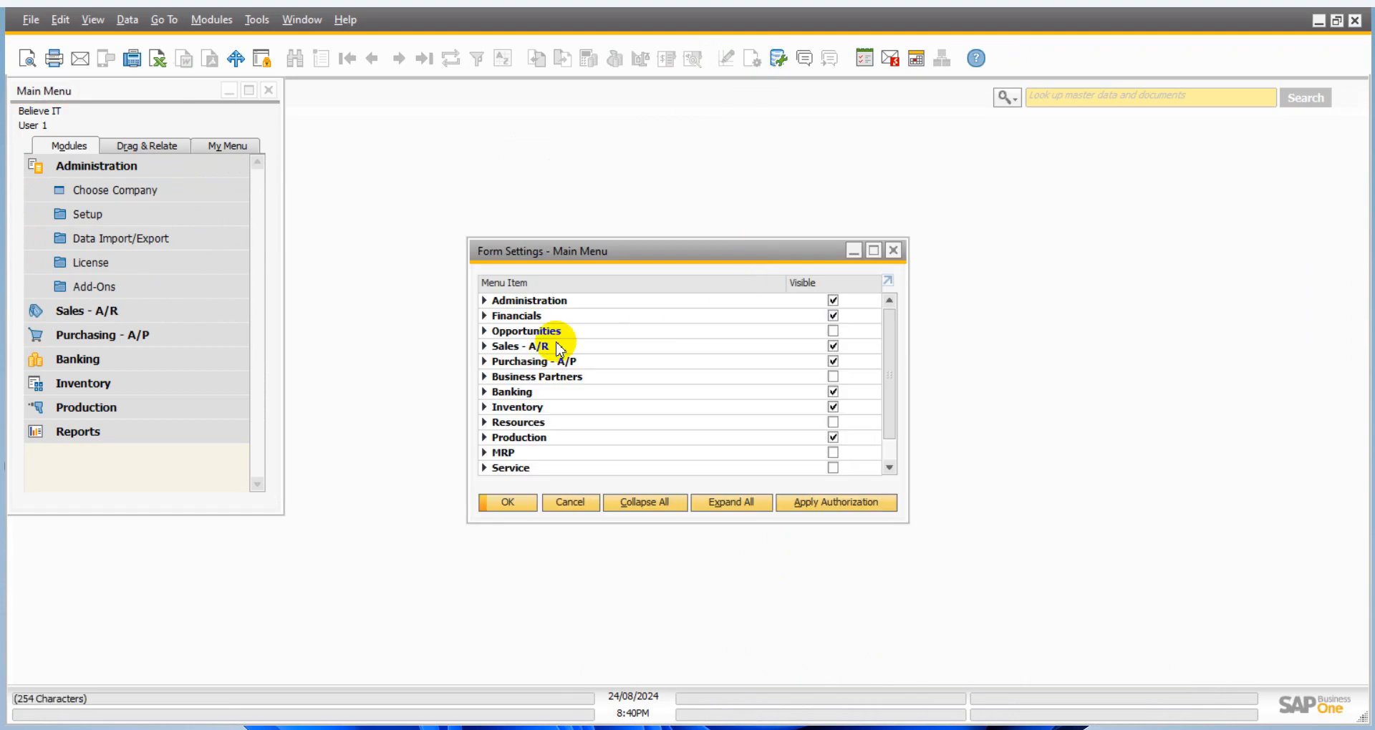
pyautogui.click(833, 301)
pyautogui.click(504, 502)
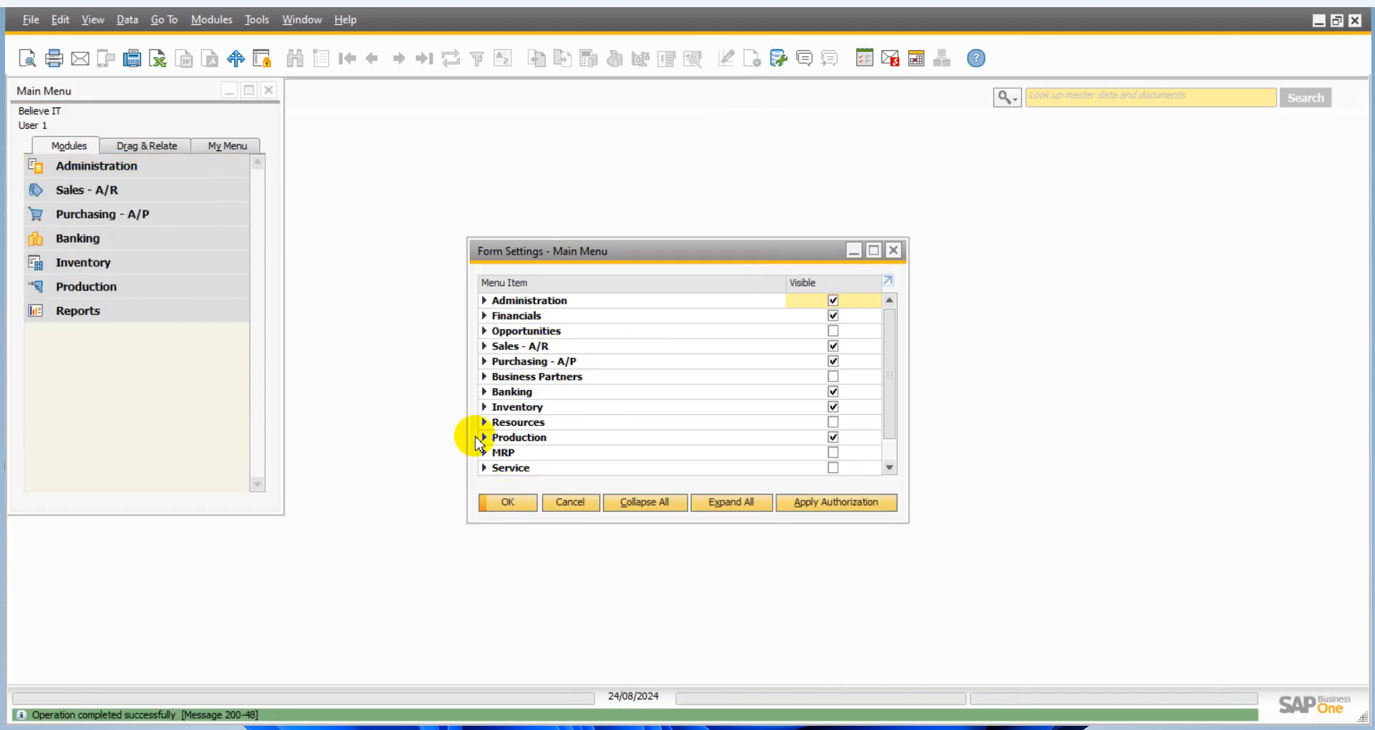
# - Close the menu form settings and set Update Messages (Min.) to 0 under the Services options of General Settings, saving the change
pyautogui.click(507, 502)
pyautogui.click(113, 167)
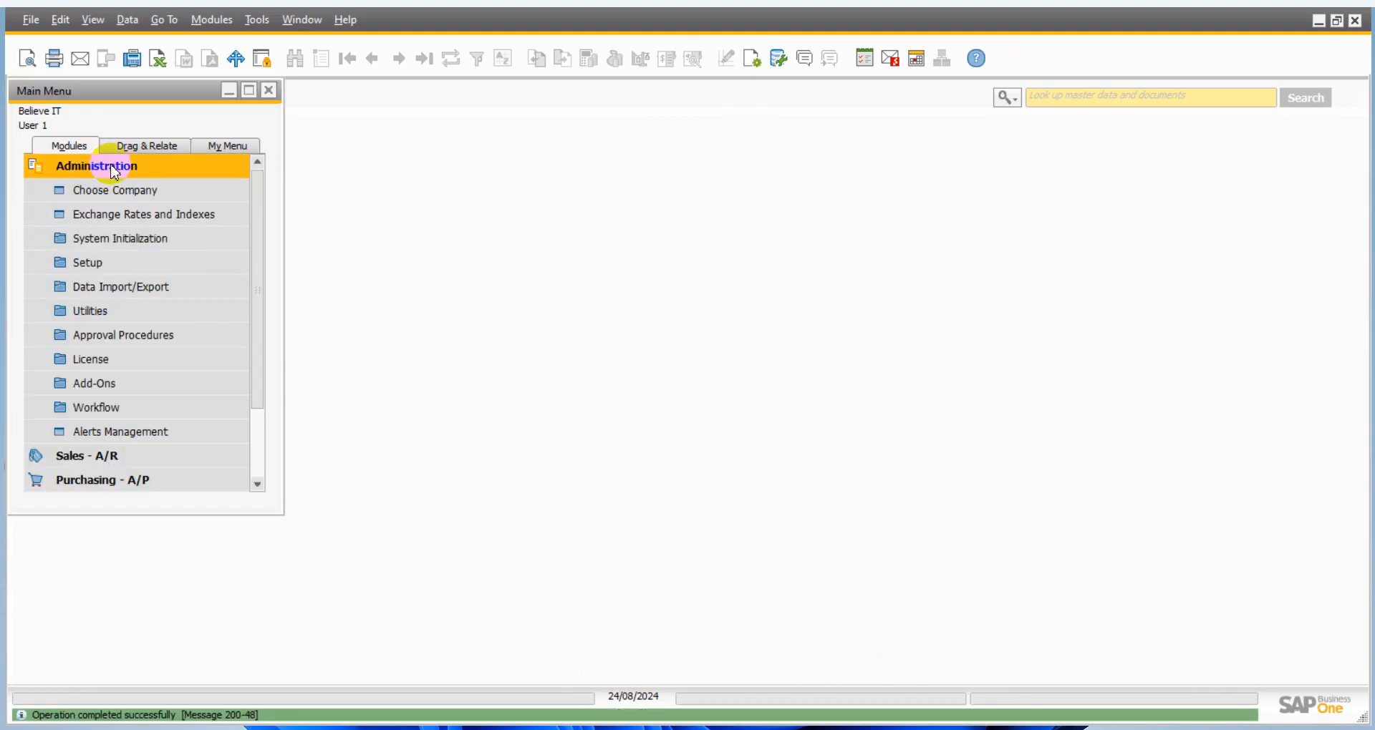
pyautogui.click(122, 238)
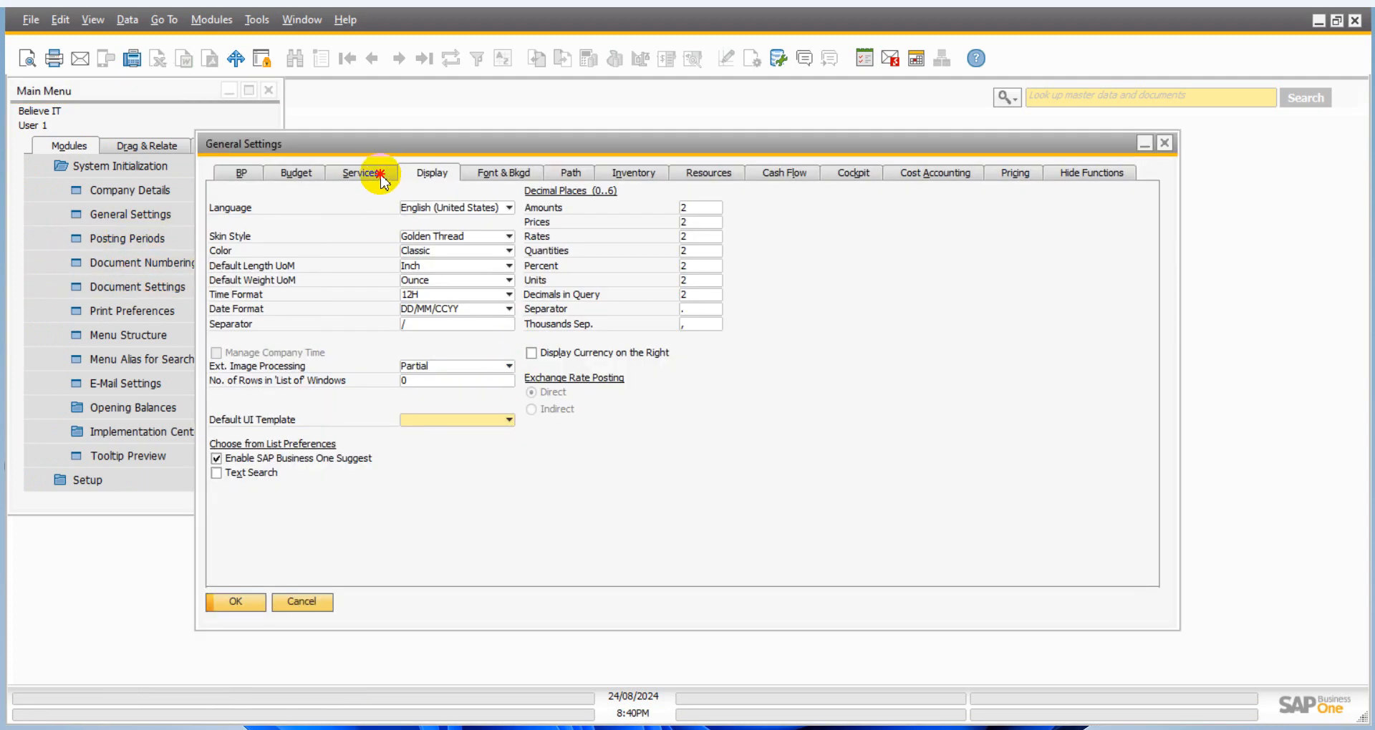
pyautogui.click(369, 173)
pyautogui.click(464, 356)
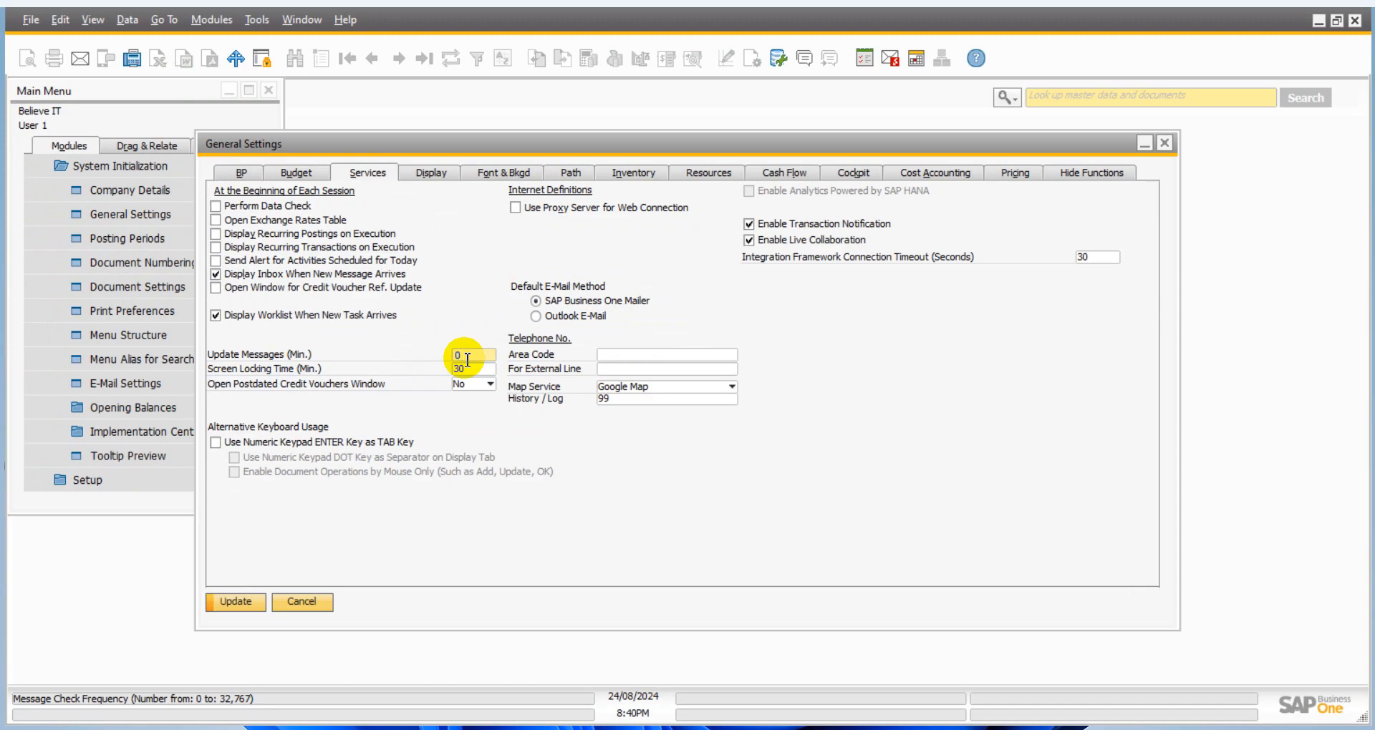
pyautogui.click(240, 603)
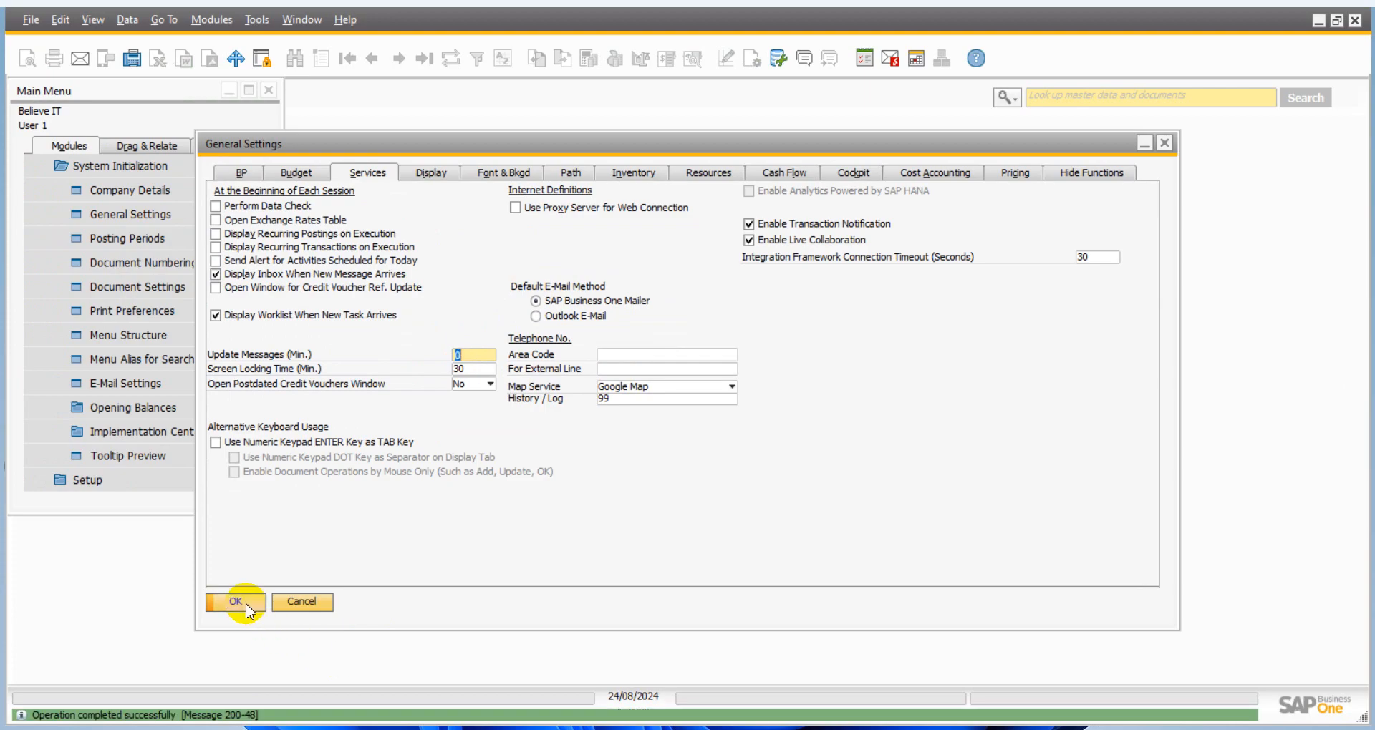
pyautogui.click(249, 601)
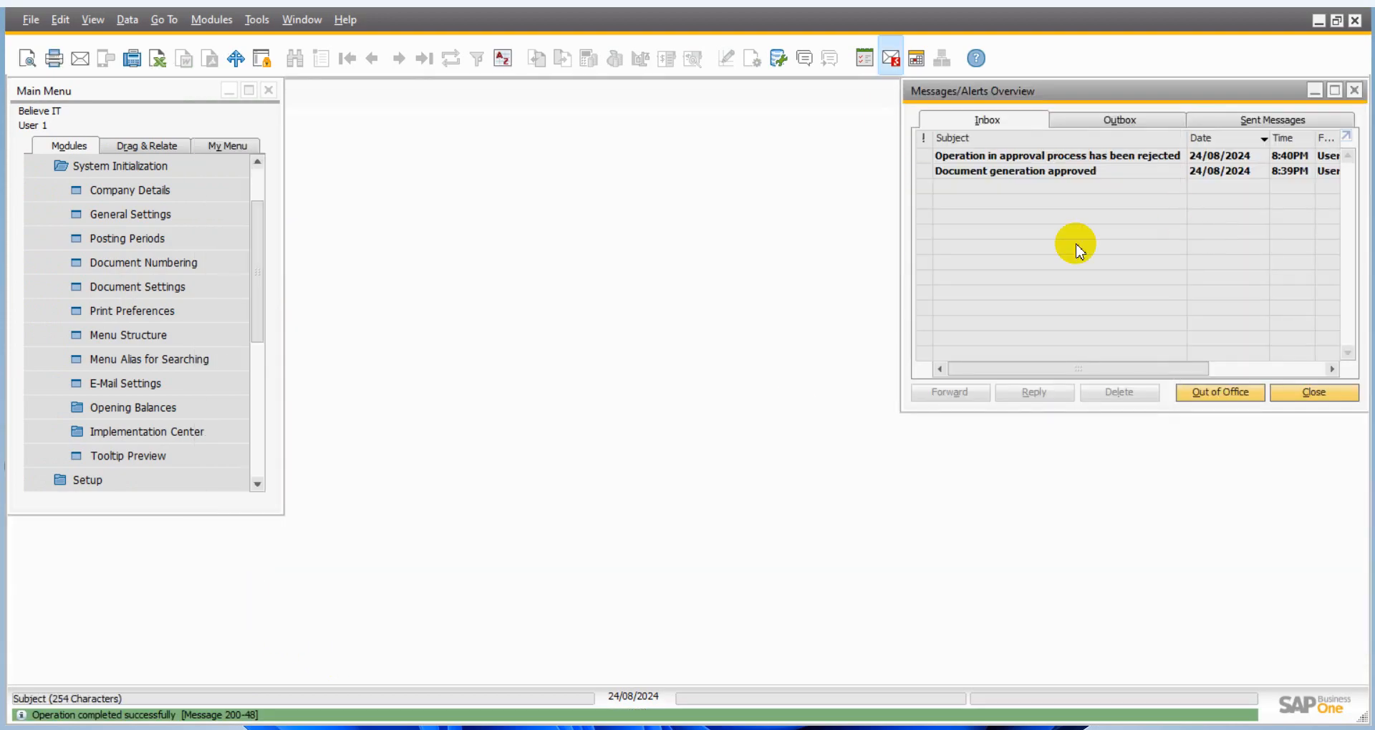
# - Open the approval rejection message in User 1's inbox, enlarge the overview, and review the linked purchase request draft before closing the draft
pyautogui.moveTo(1008, 94); pyautogui.dragTo(701, 146)
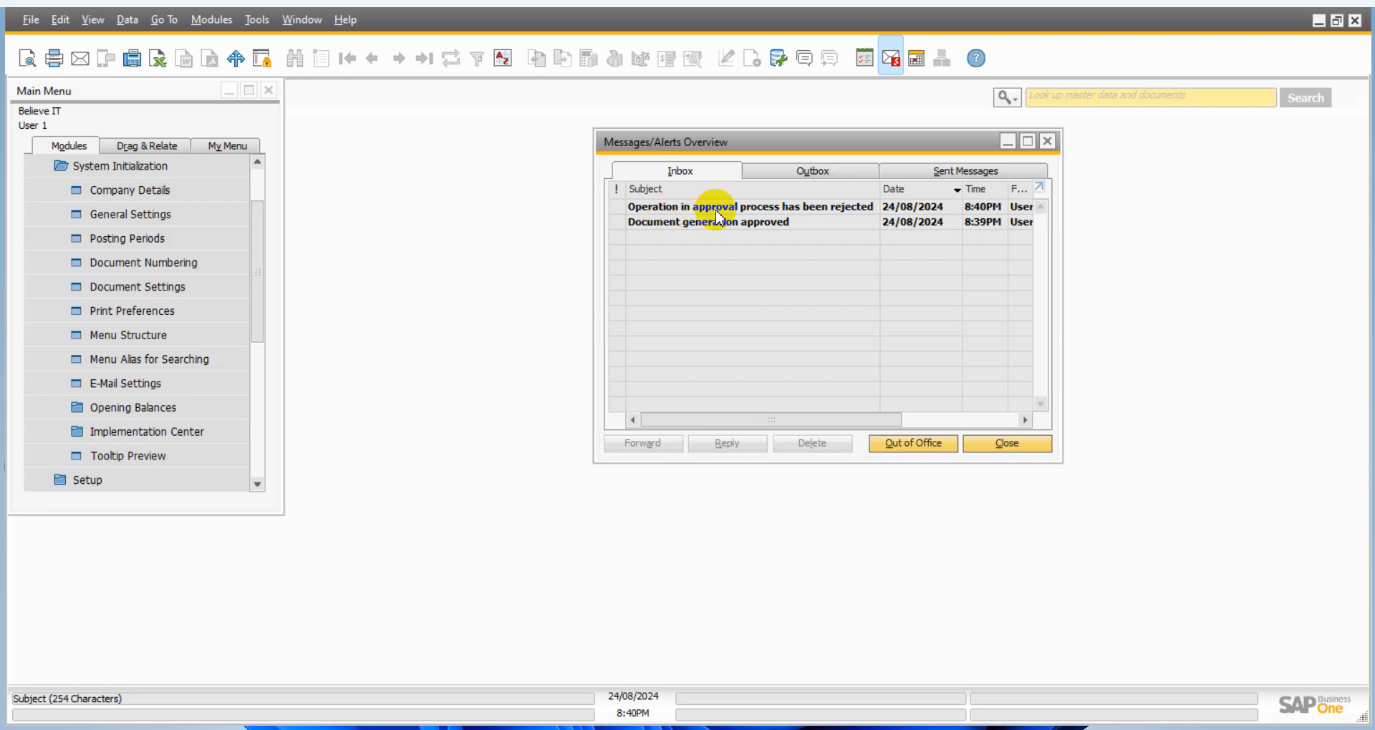
pyautogui.click(796, 204)
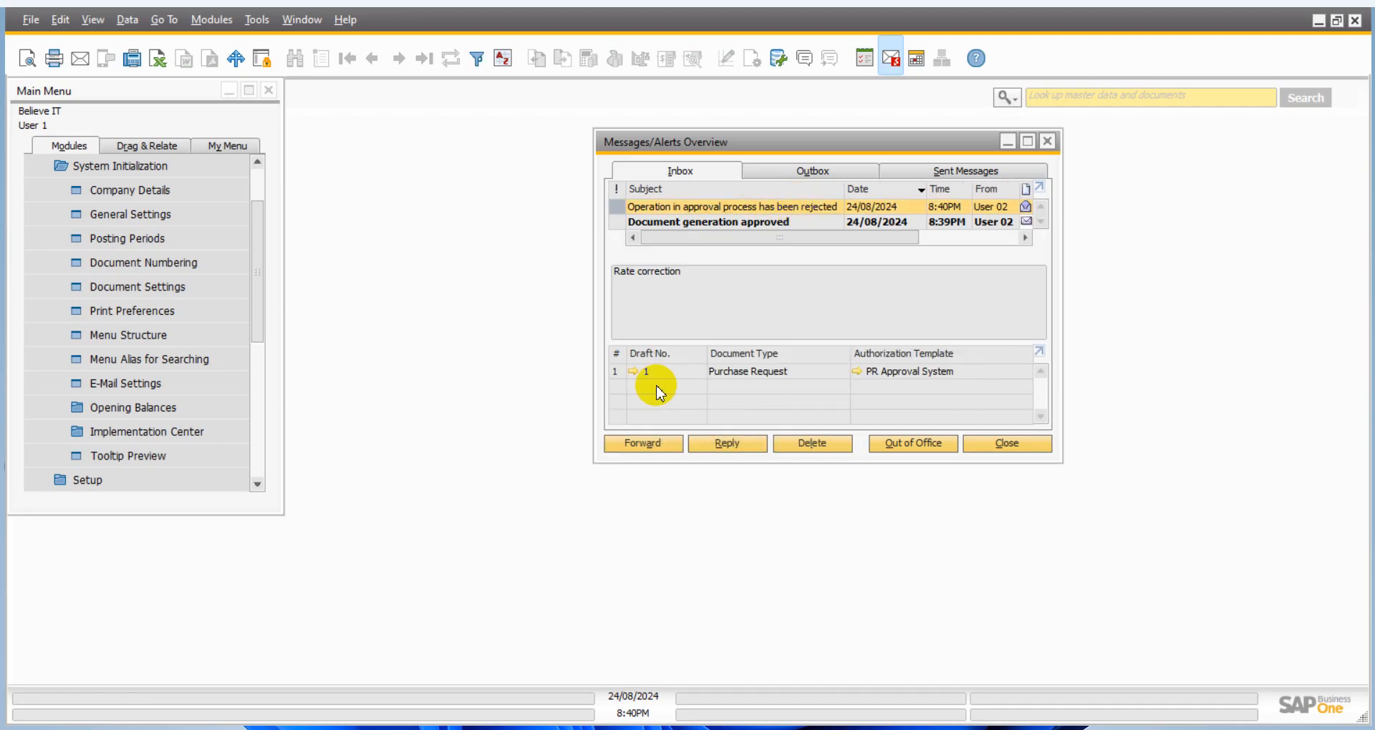
pyautogui.click(1027, 141)
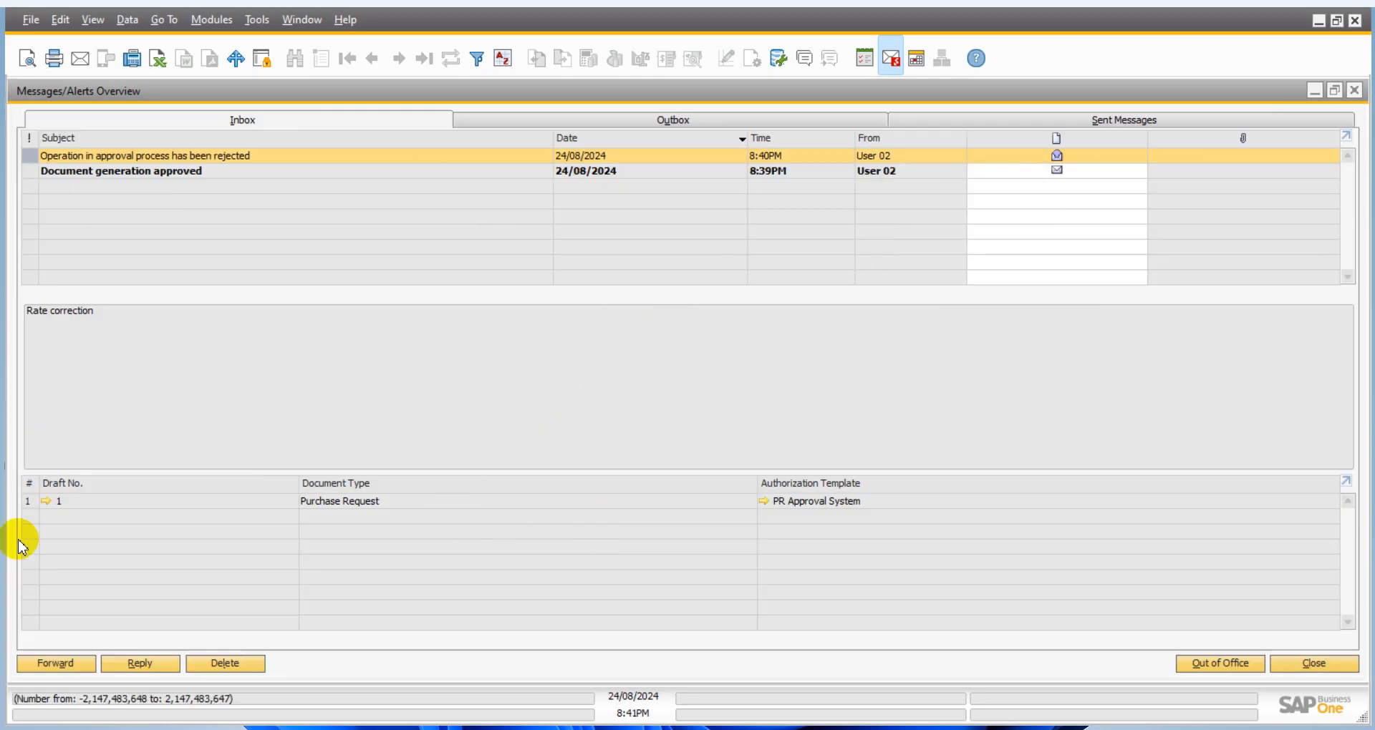
pyautogui.click(45, 501)
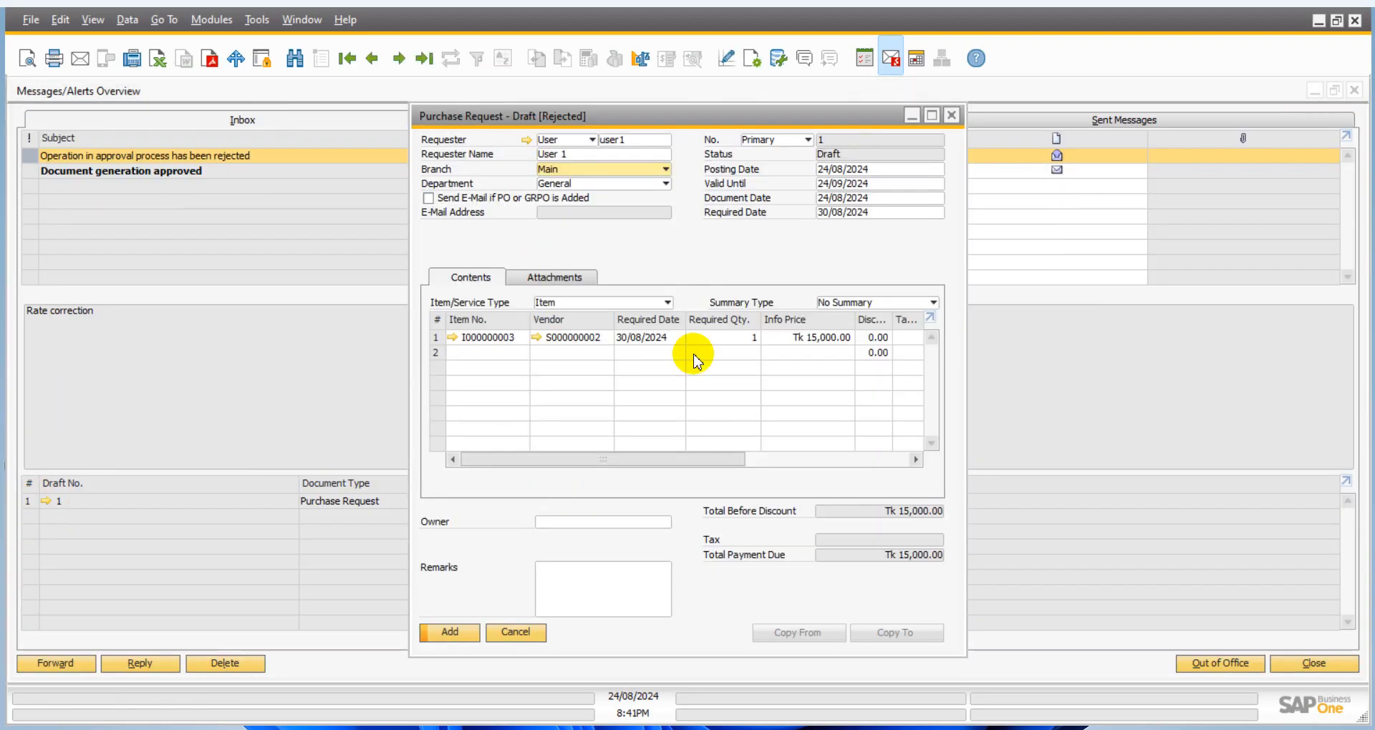
pyautogui.click(950, 115)
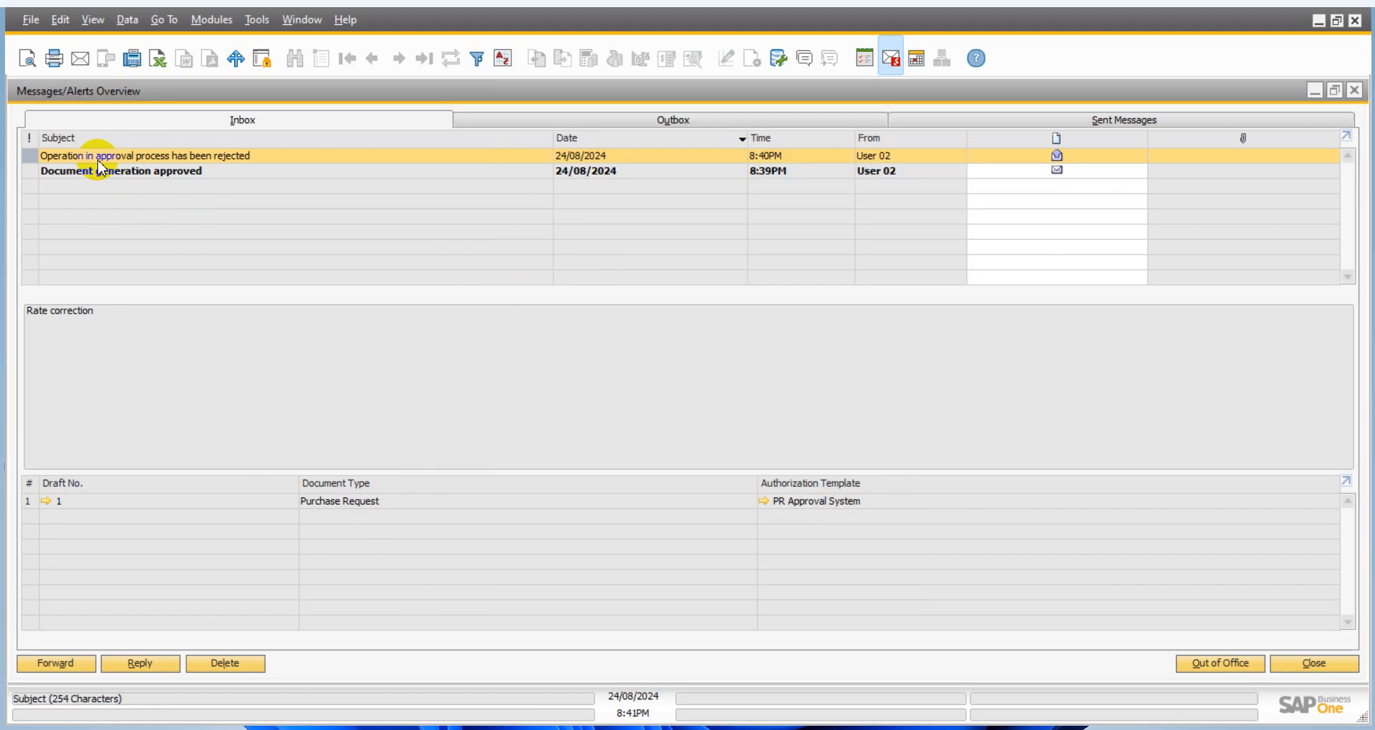
# - Restore the message overview to its smaller size and review the rejection remark and the earlier "Document generation approved" message
pyautogui.doubleClick(687, 92)
pyautogui.click(748, 371)
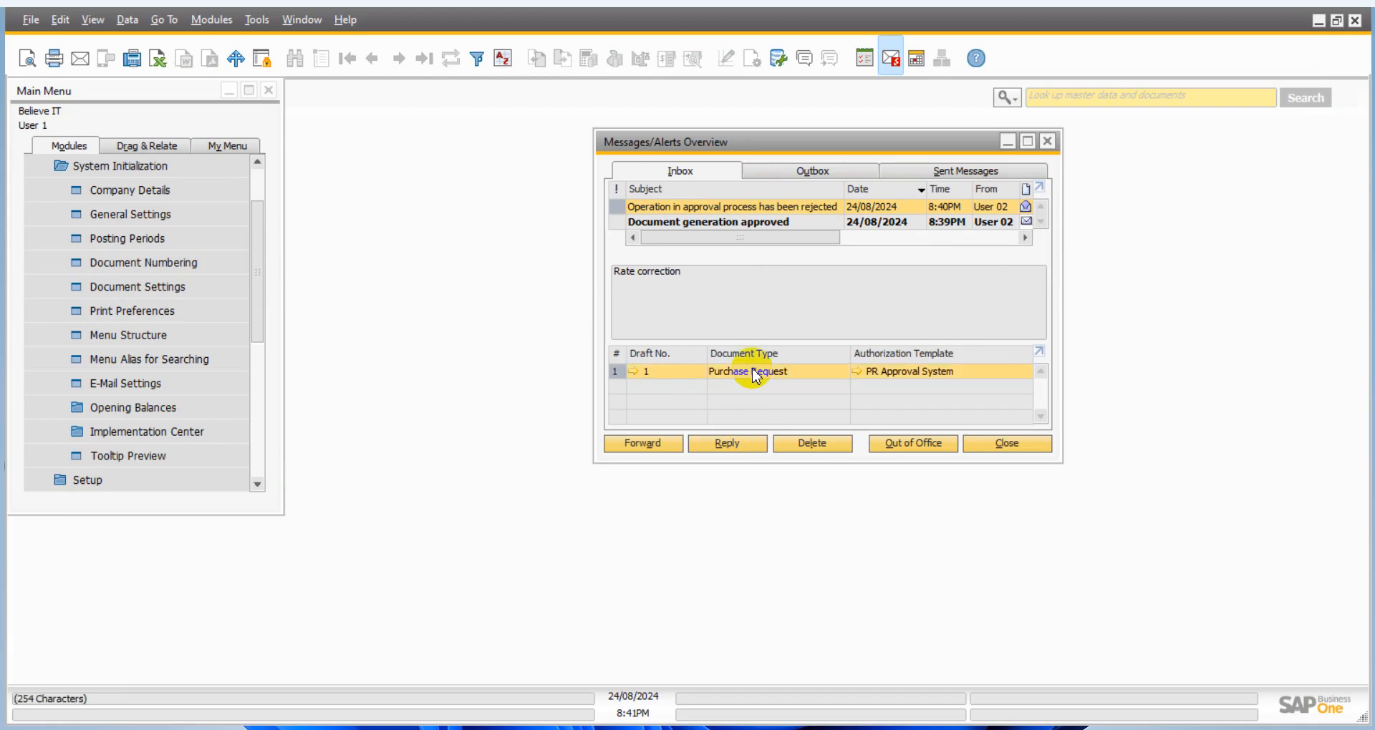
pyautogui.click(622, 279)
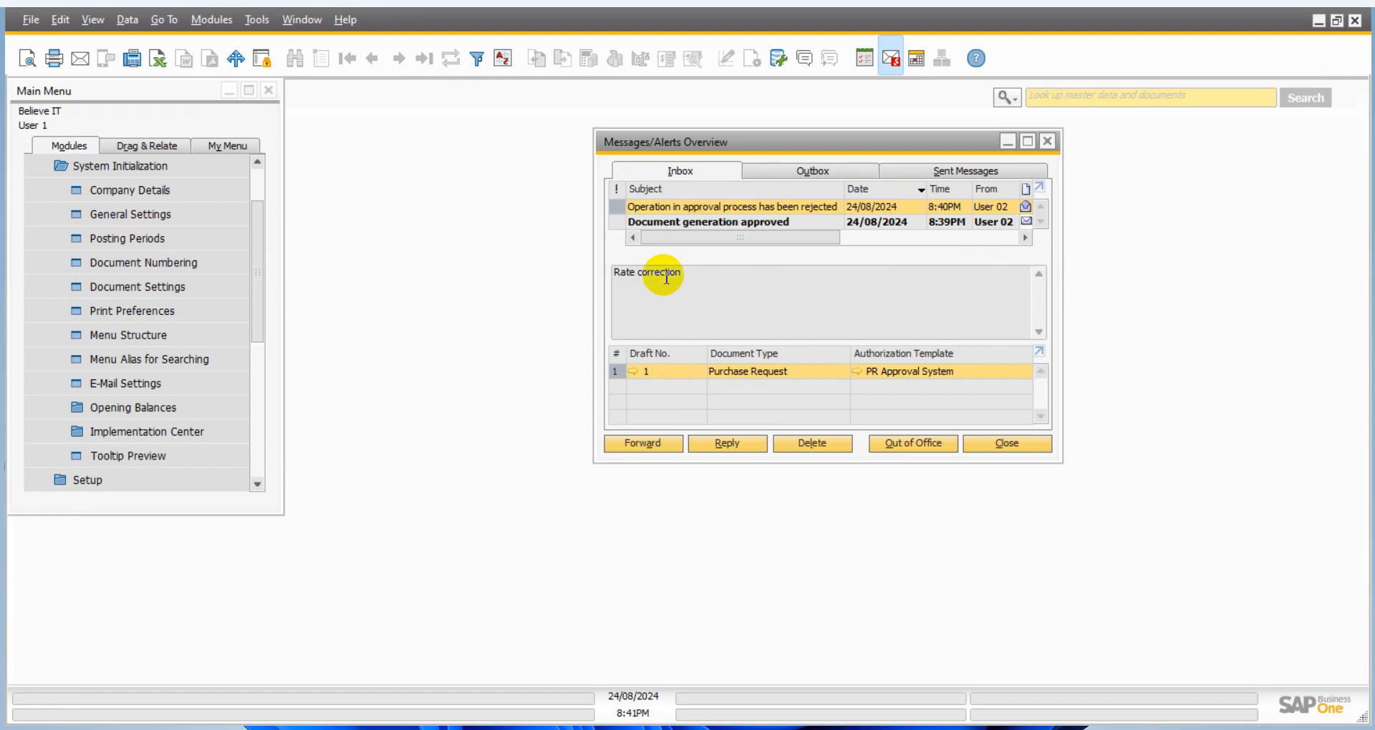
pyautogui.click(673, 225)
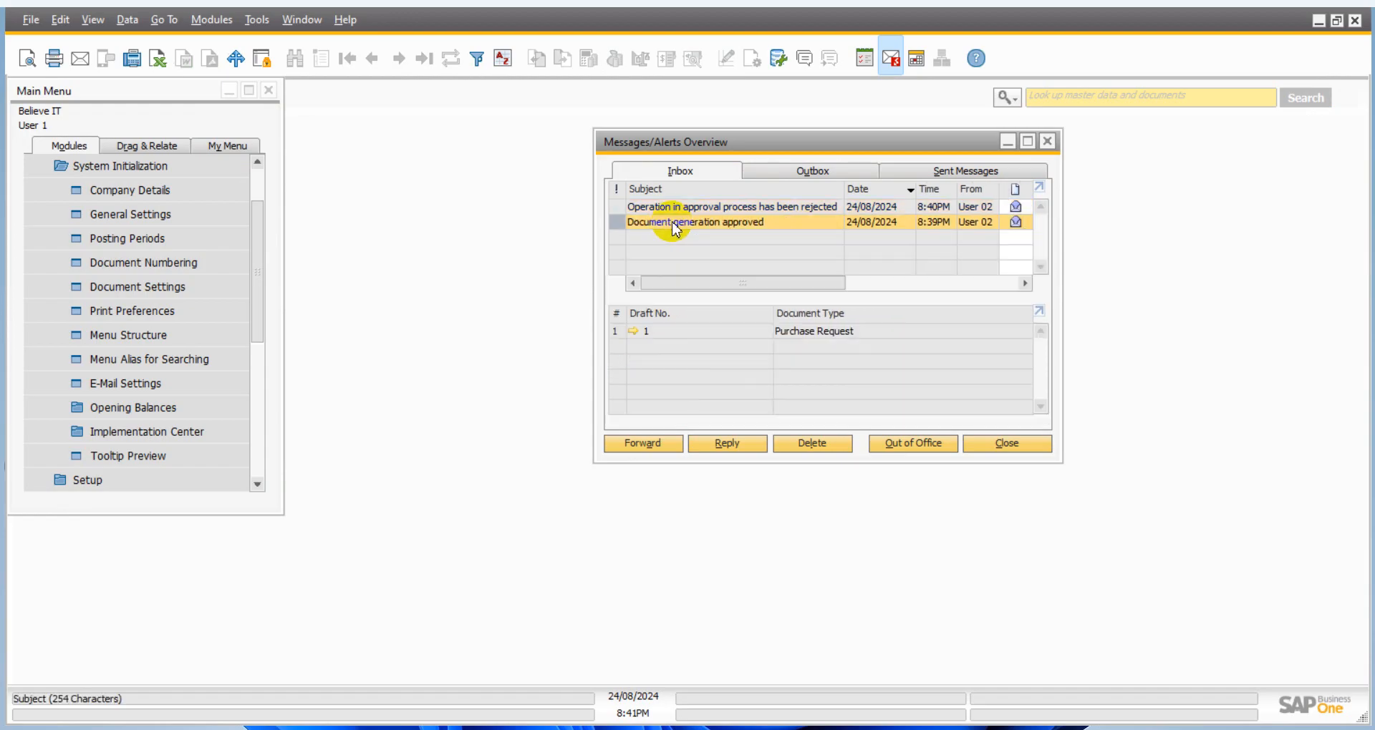
# - From the rejection message, set the draft's info price to 16000, resubmit it with the remark "Rate Already corrected" and close the purchase request
pyautogui.click(673, 208)
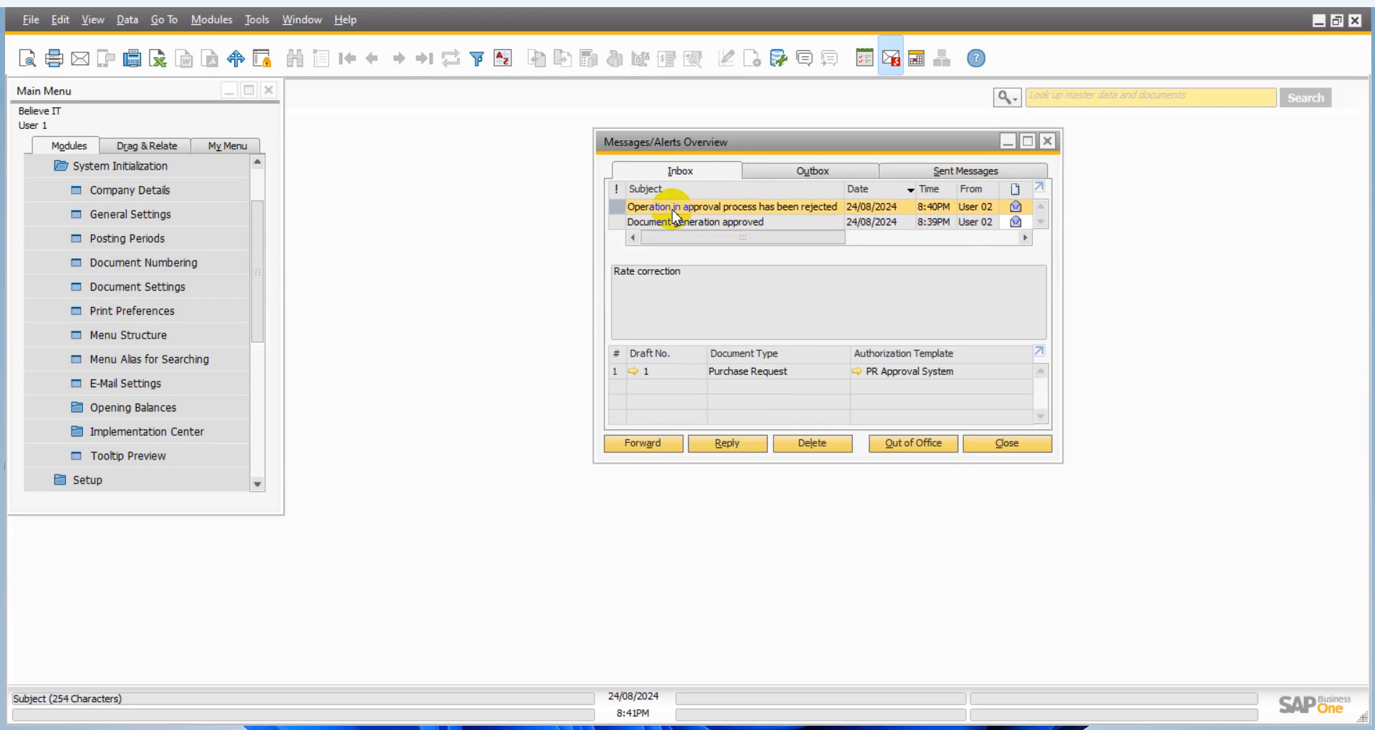
pyautogui.click(638, 375)
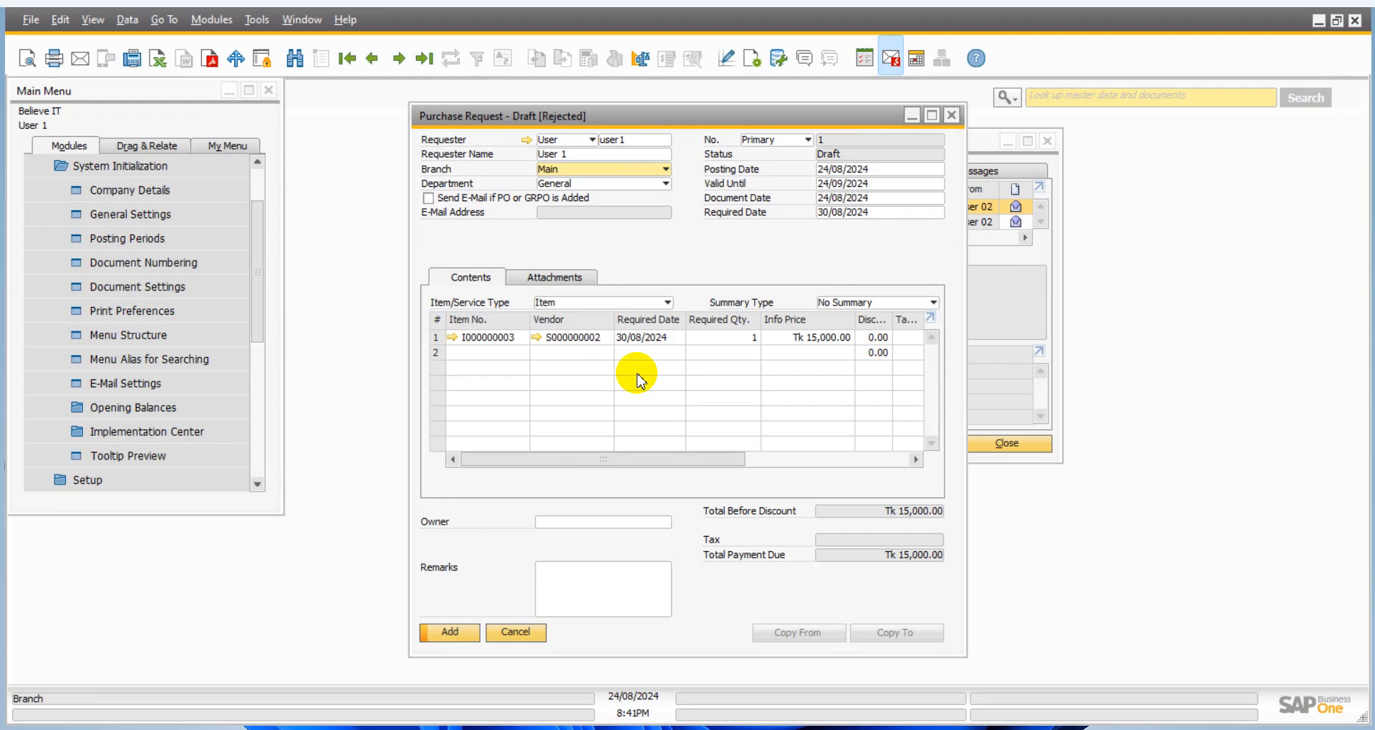
pyautogui.click(812, 337)
pyautogui.write('16000')
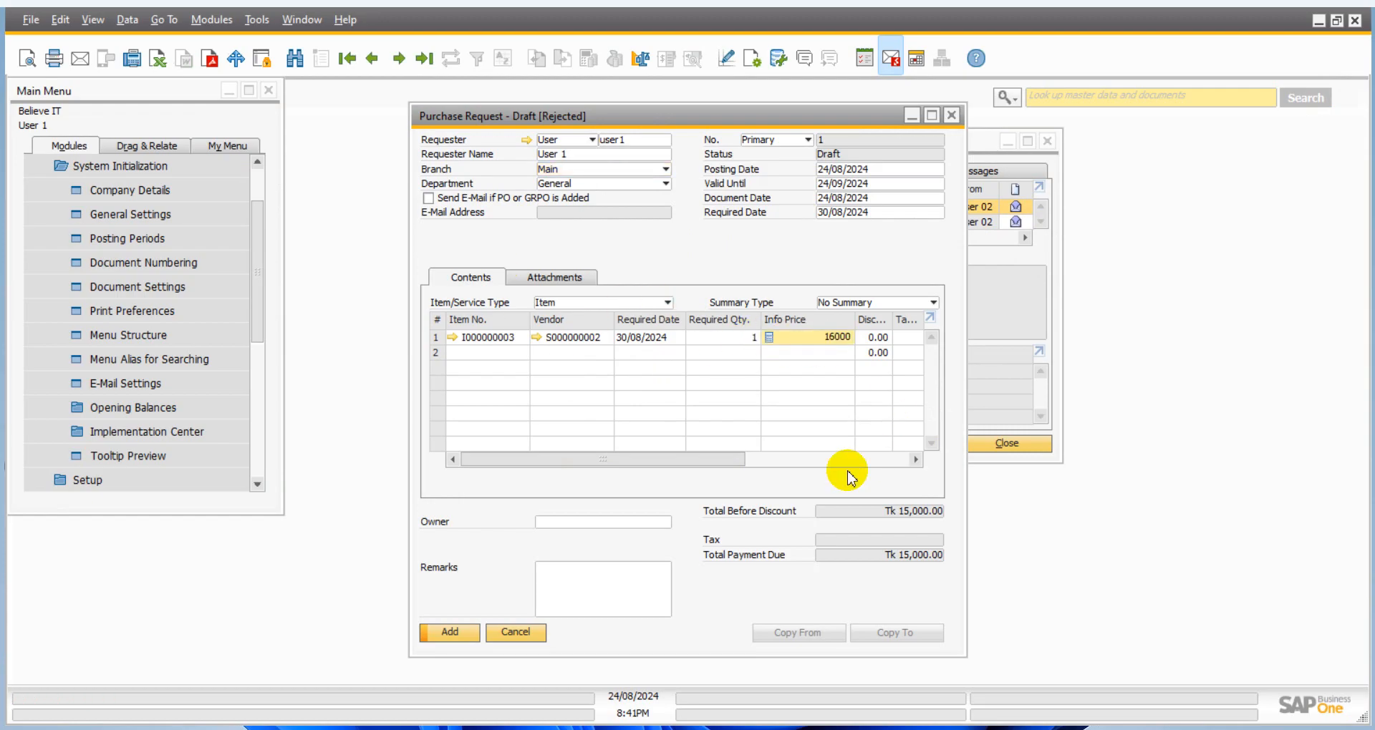
pyautogui.click(450, 632)
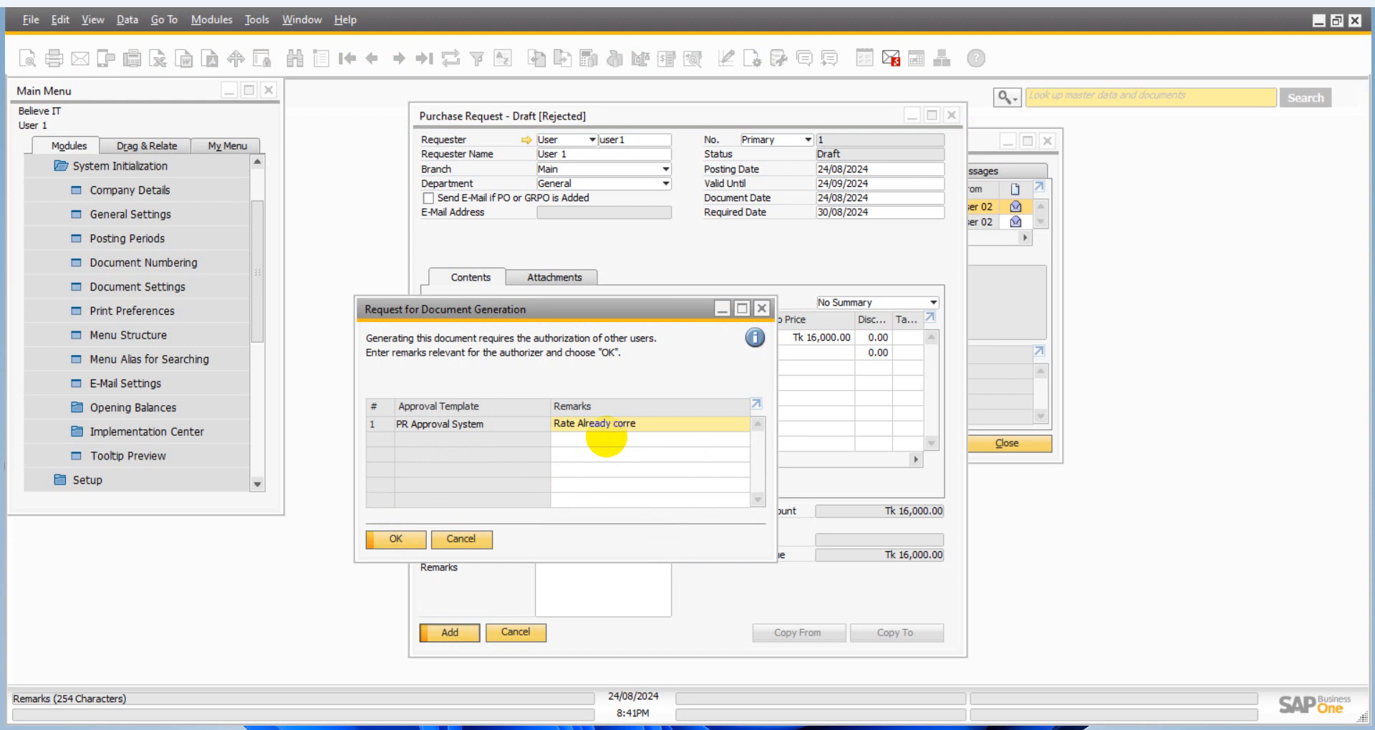
pyautogui.click(394, 539)
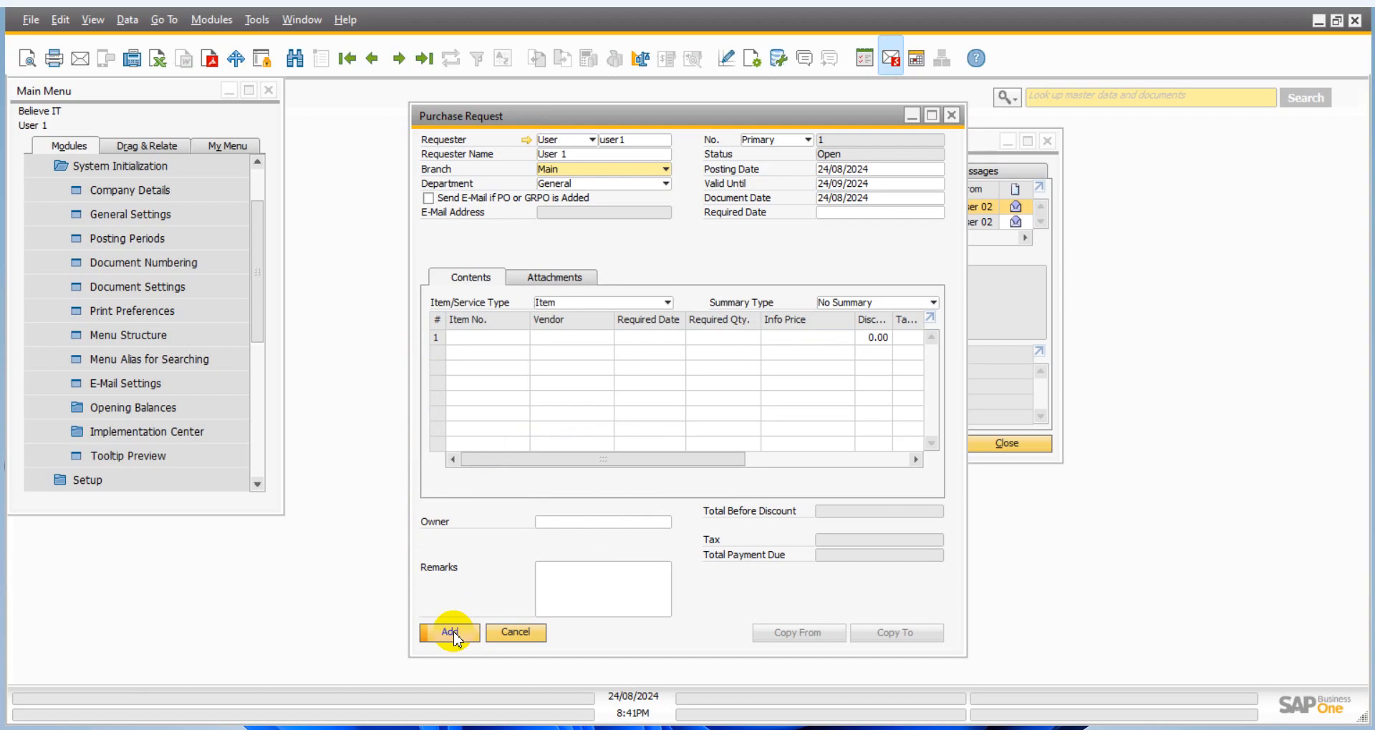
pyautogui.click(950, 115)
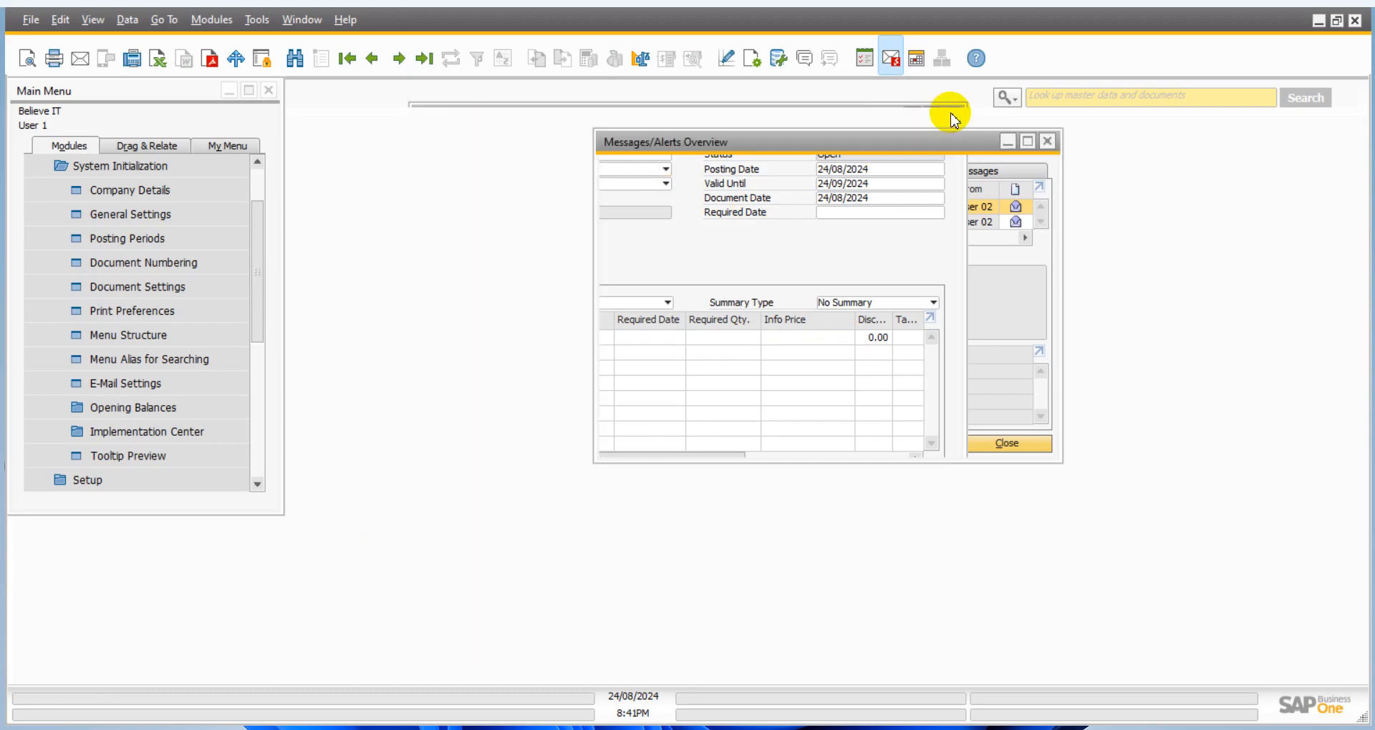
# - Switch to the User 02 session and open the approval form from User 1's newest document approval request
pyautogui.moveTo(899, 727)
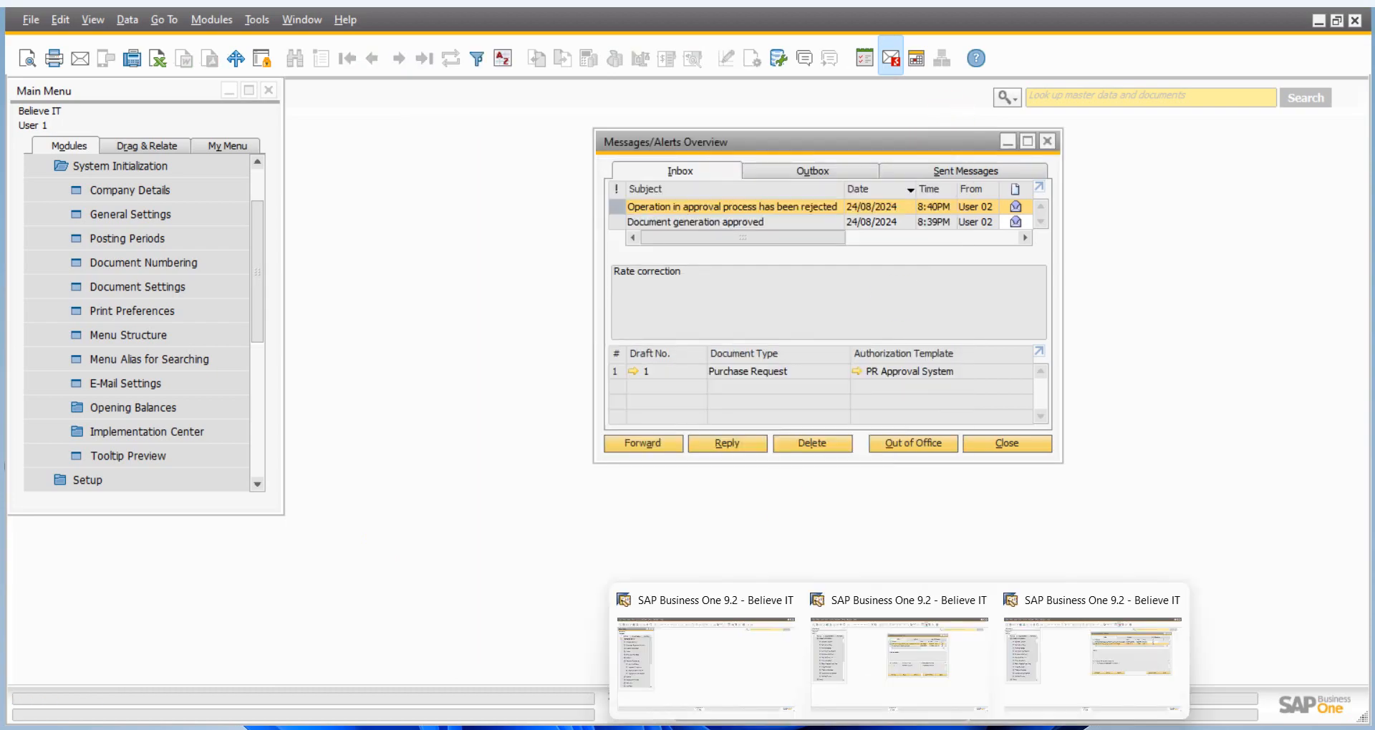
pyautogui.click(1112, 669)
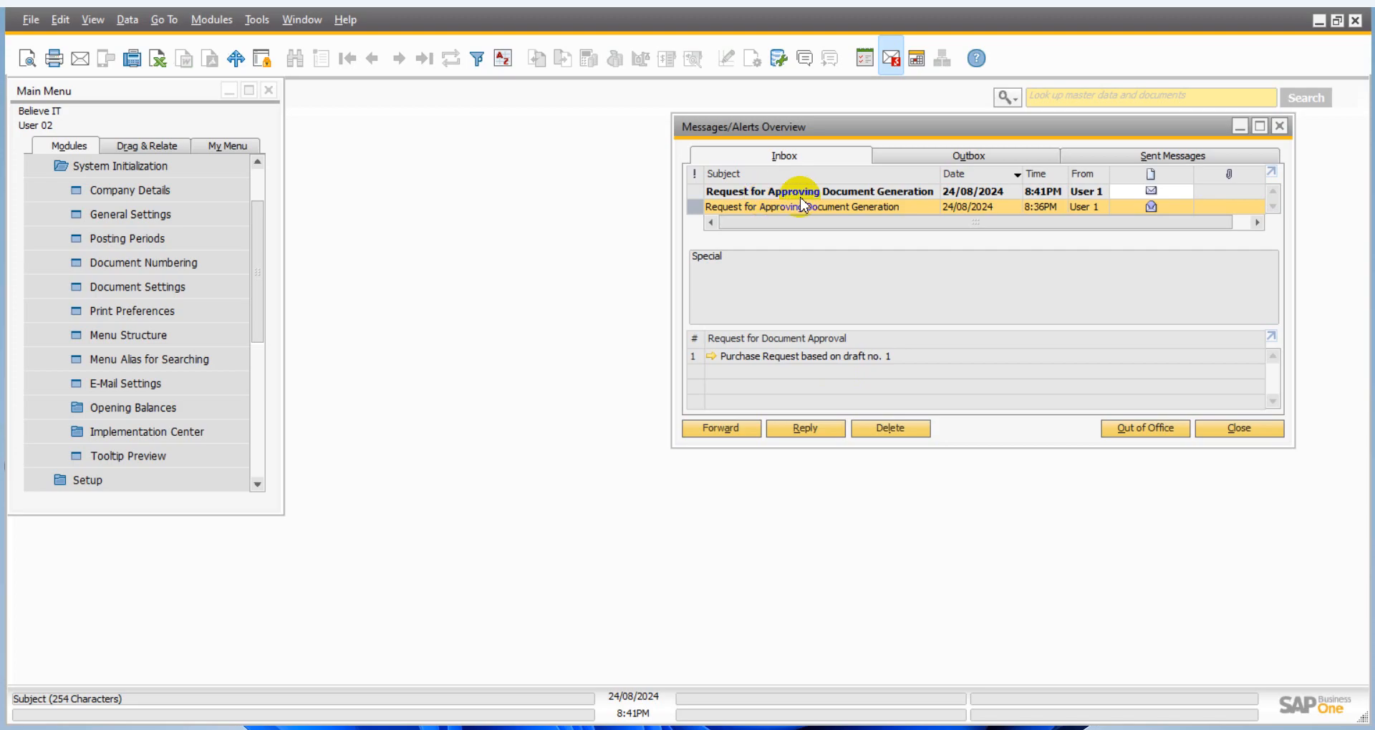
pyautogui.click(870, 192)
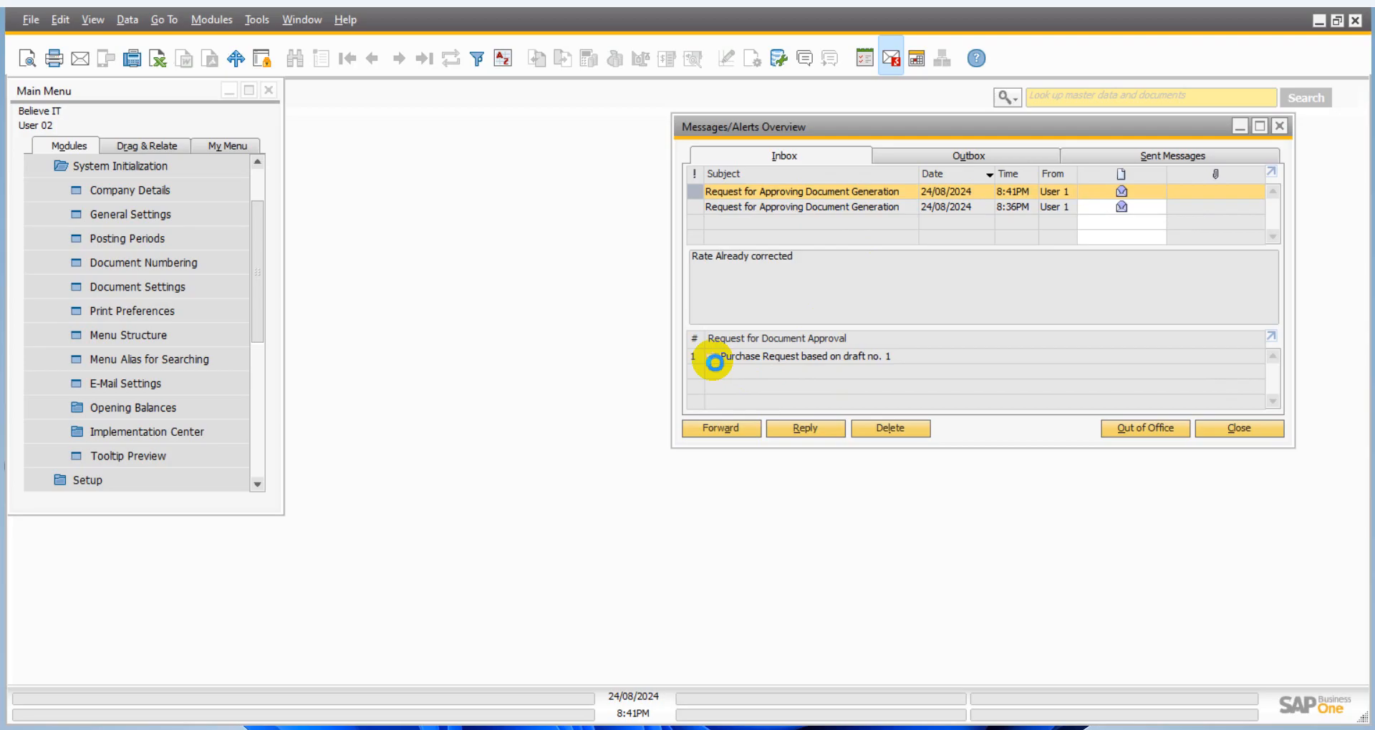
pyautogui.click(714, 363)
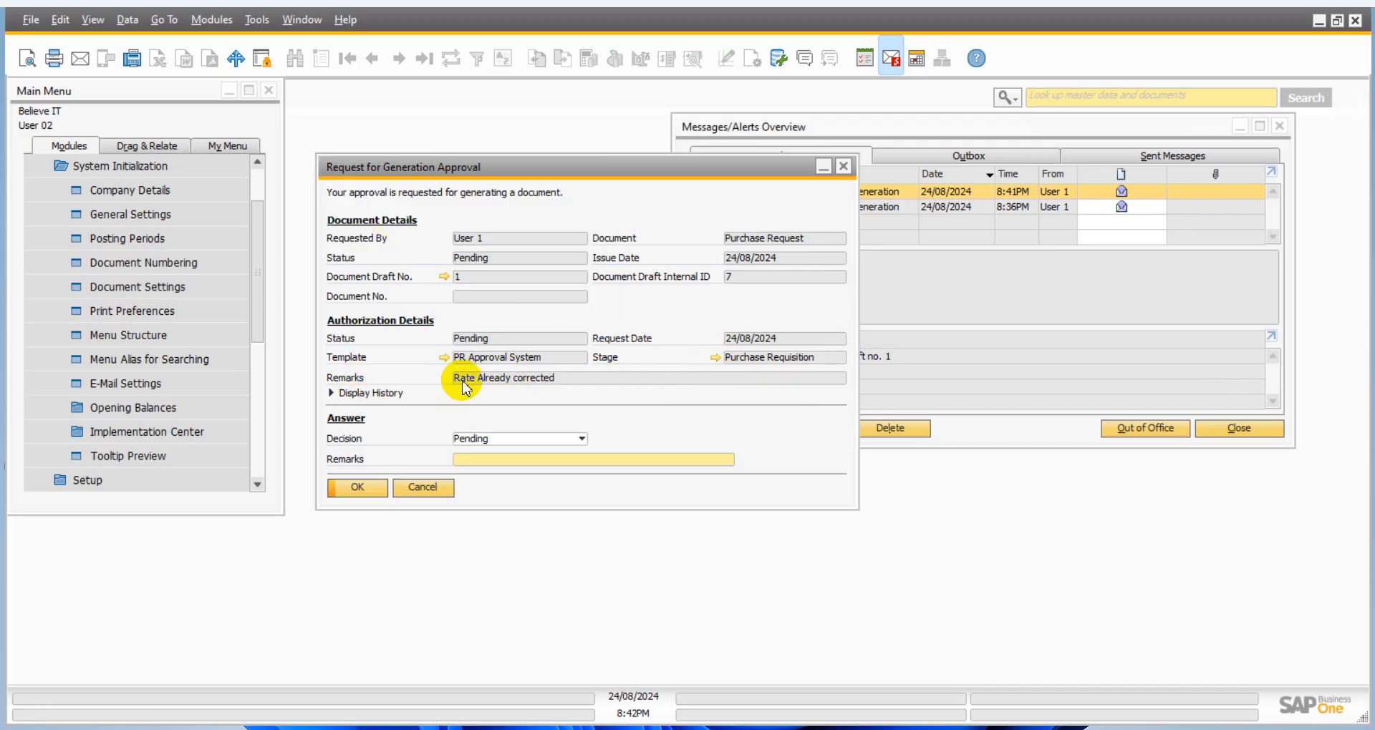
# - Set the approval decision to Approved with the remark "Ok", update the request and close the form
pyautogui.click(544, 438)
pyautogui.click(480, 465)
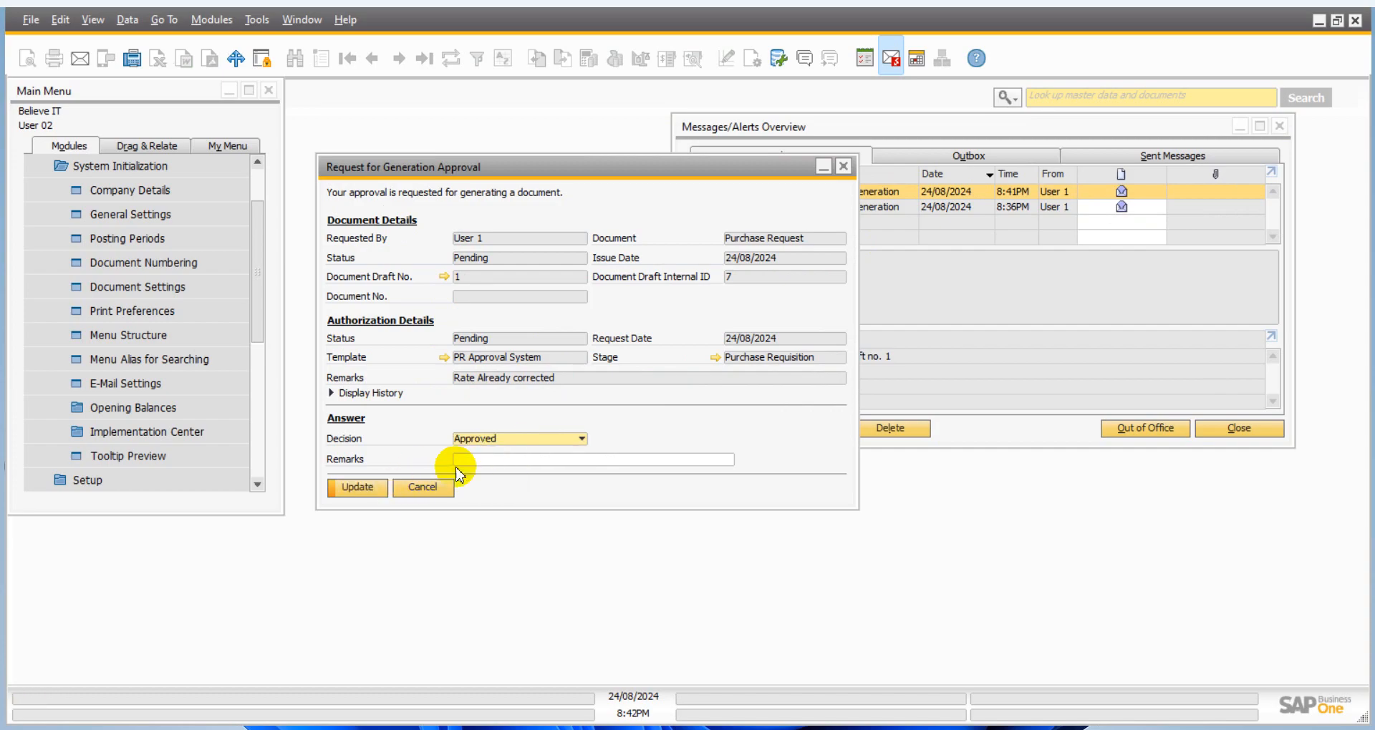
pyautogui.click(525, 461)
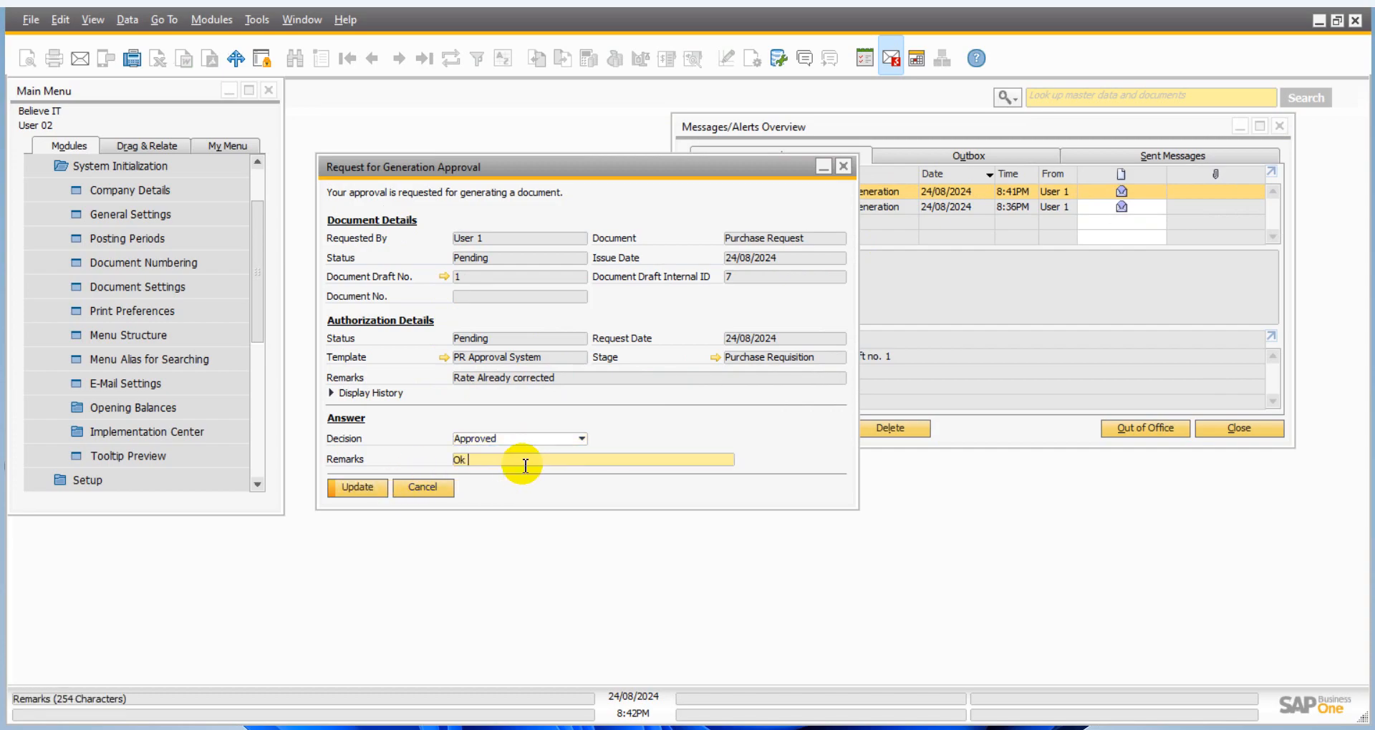
pyautogui.click(358, 487)
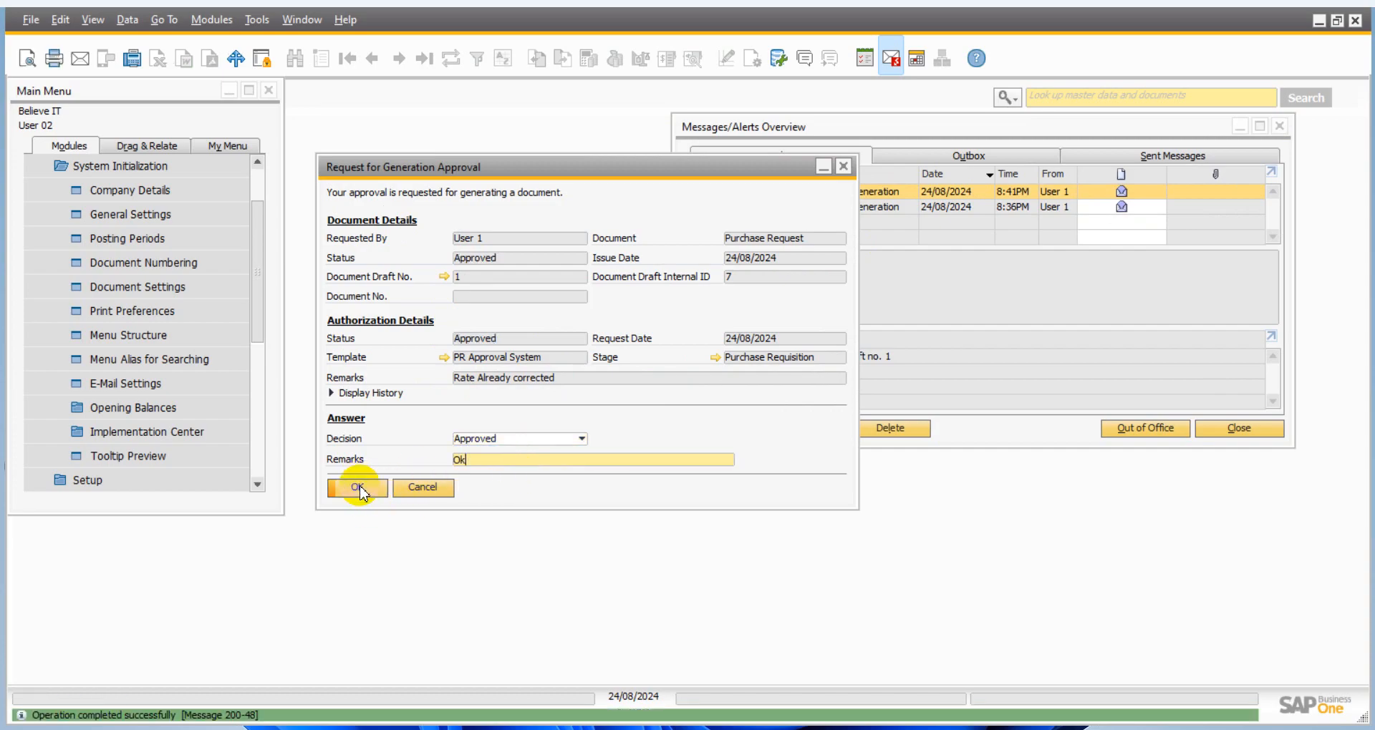
pyautogui.click(358, 486)
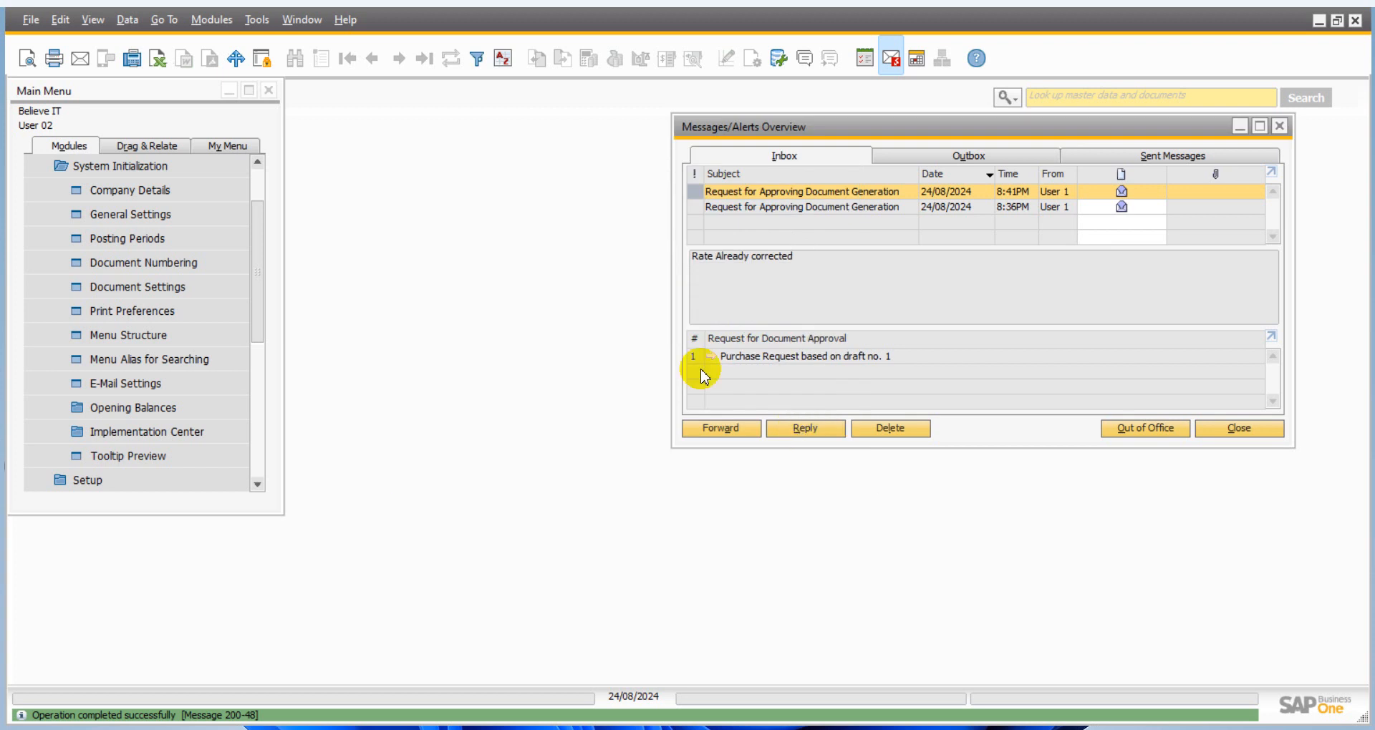
# - Collapse System Initialization and the Administration module in User 02's Main Menu
pyautogui.click(129, 166)
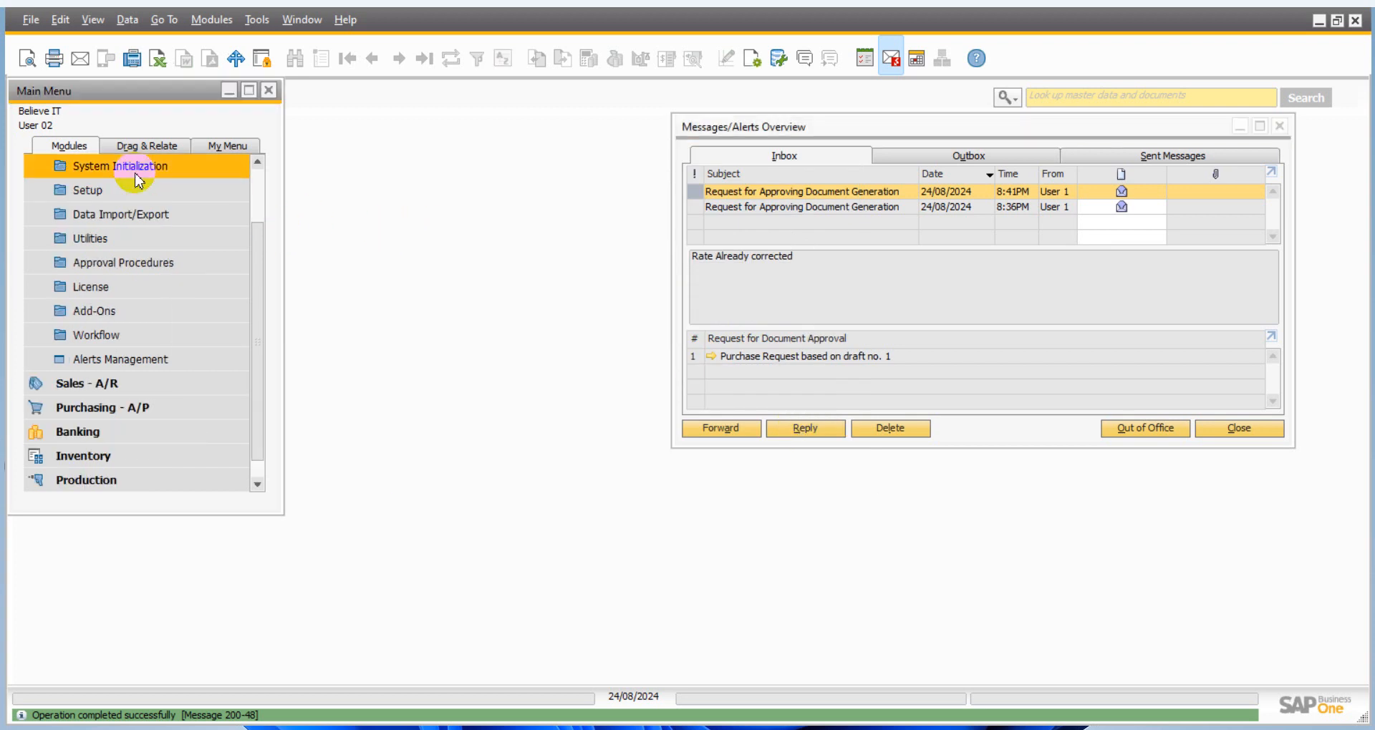
pyautogui.scroll(1, 129, 172)
pyautogui.click(129, 166)
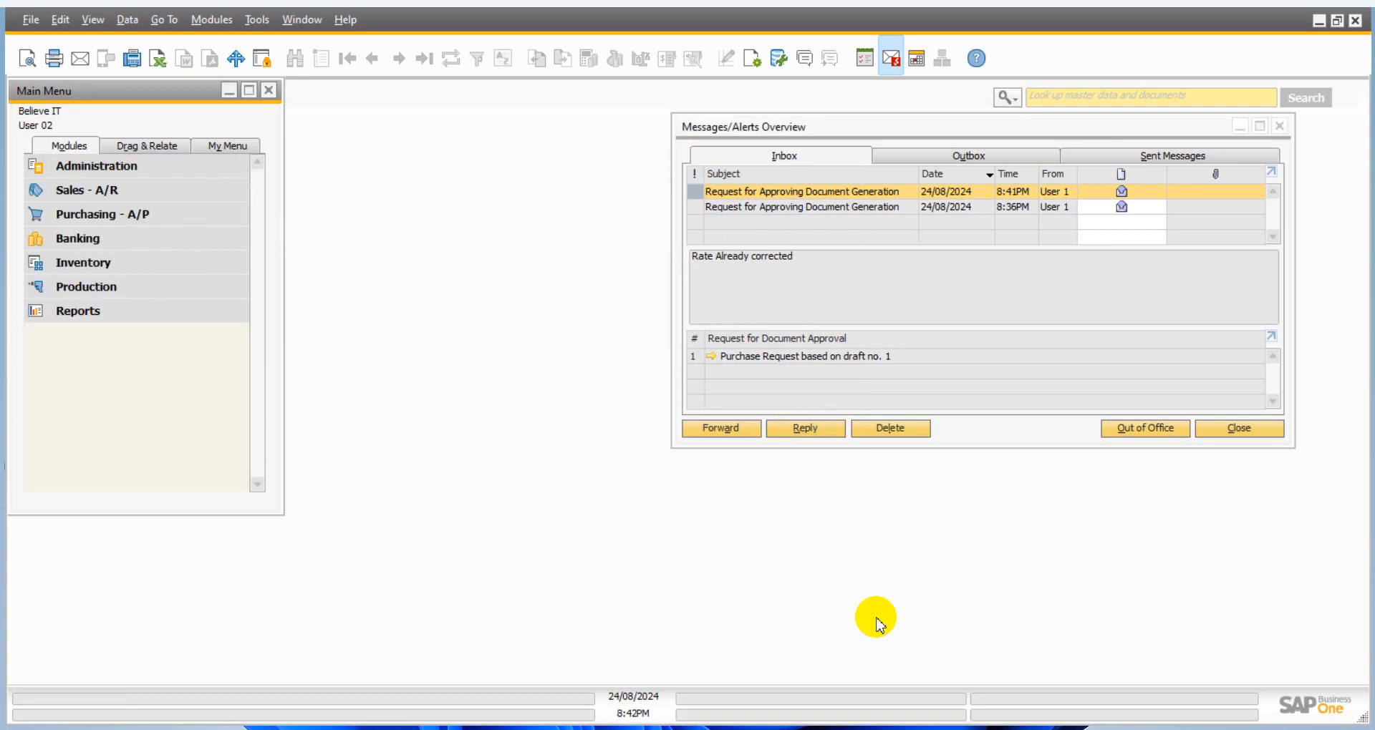
# - Switch to the User 1 session, open the newest "Document generation approved" message in the enlarged inbox, and restore the overview to its smaller size
pyautogui.moveTo(899, 726)
pyautogui.click(896, 681)
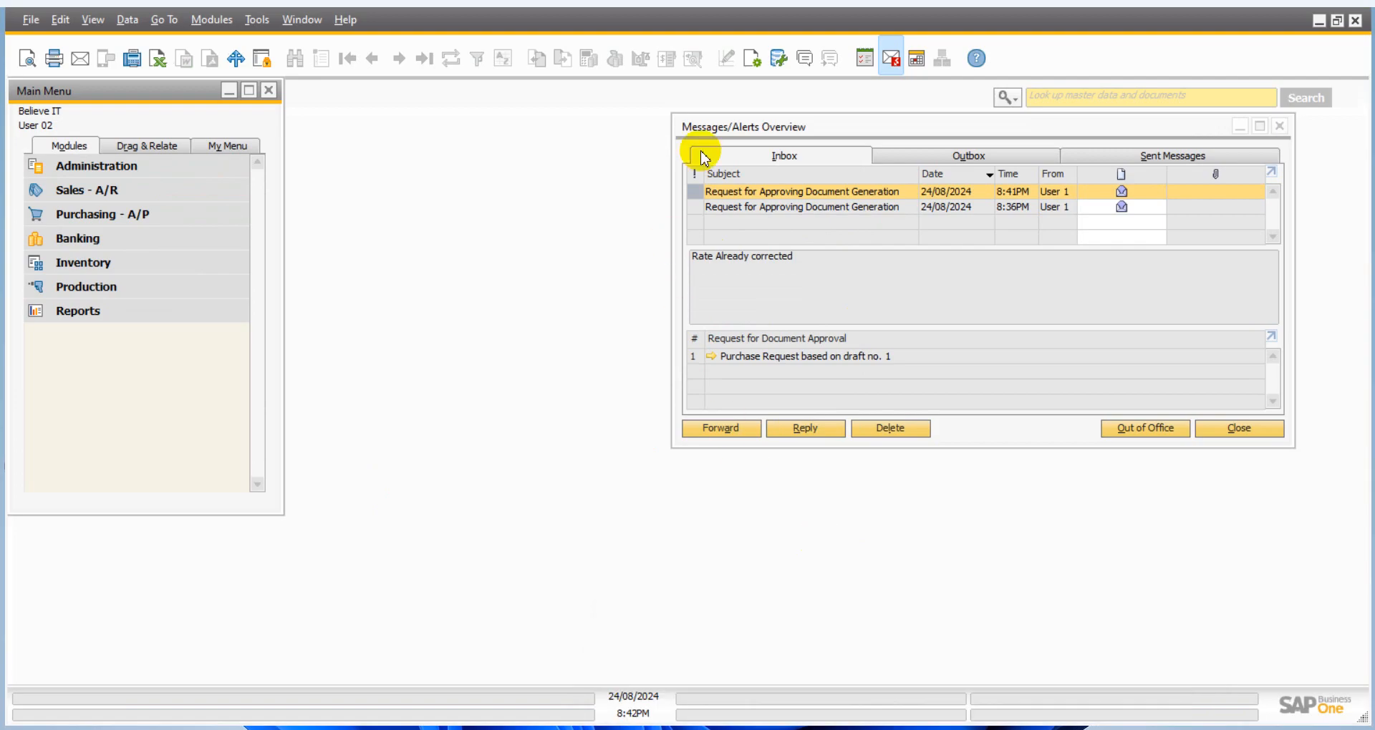
pyautogui.doubleClick(847, 145)
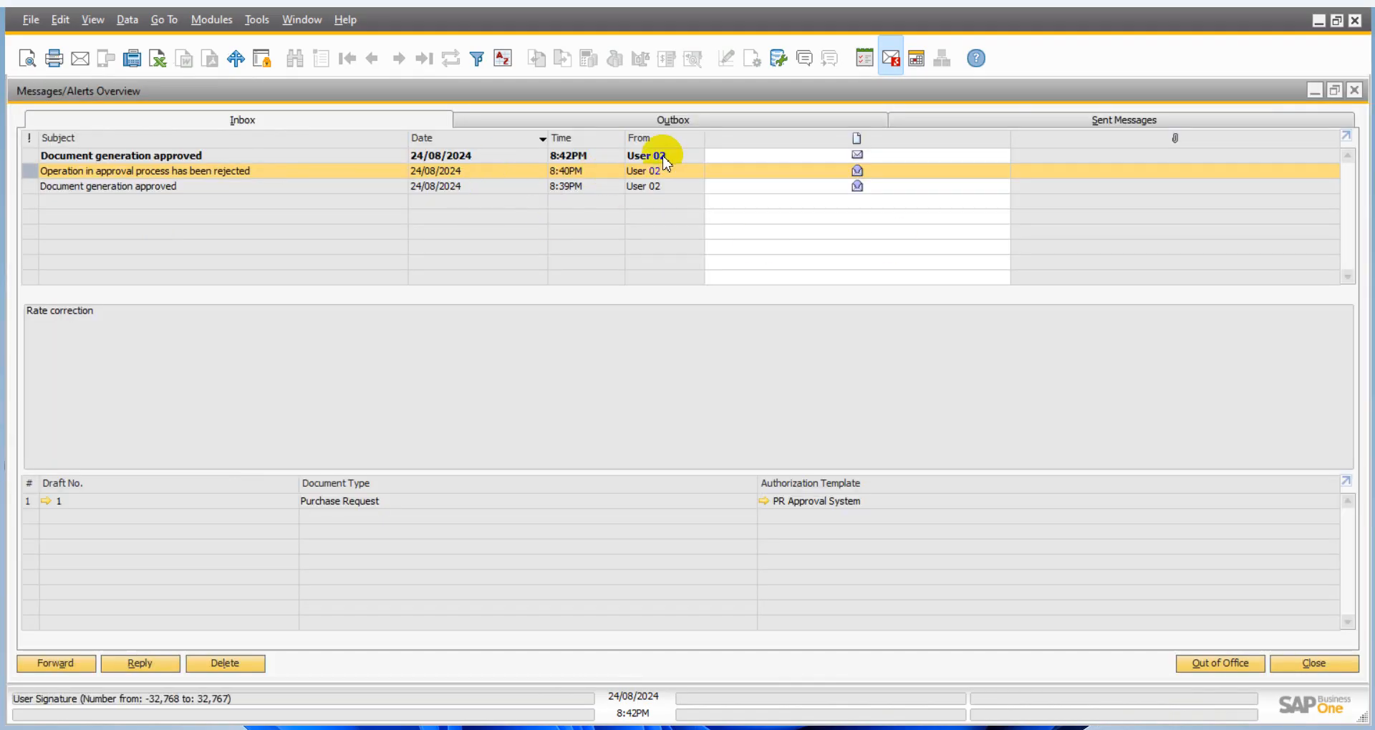
pyautogui.click(222, 160)
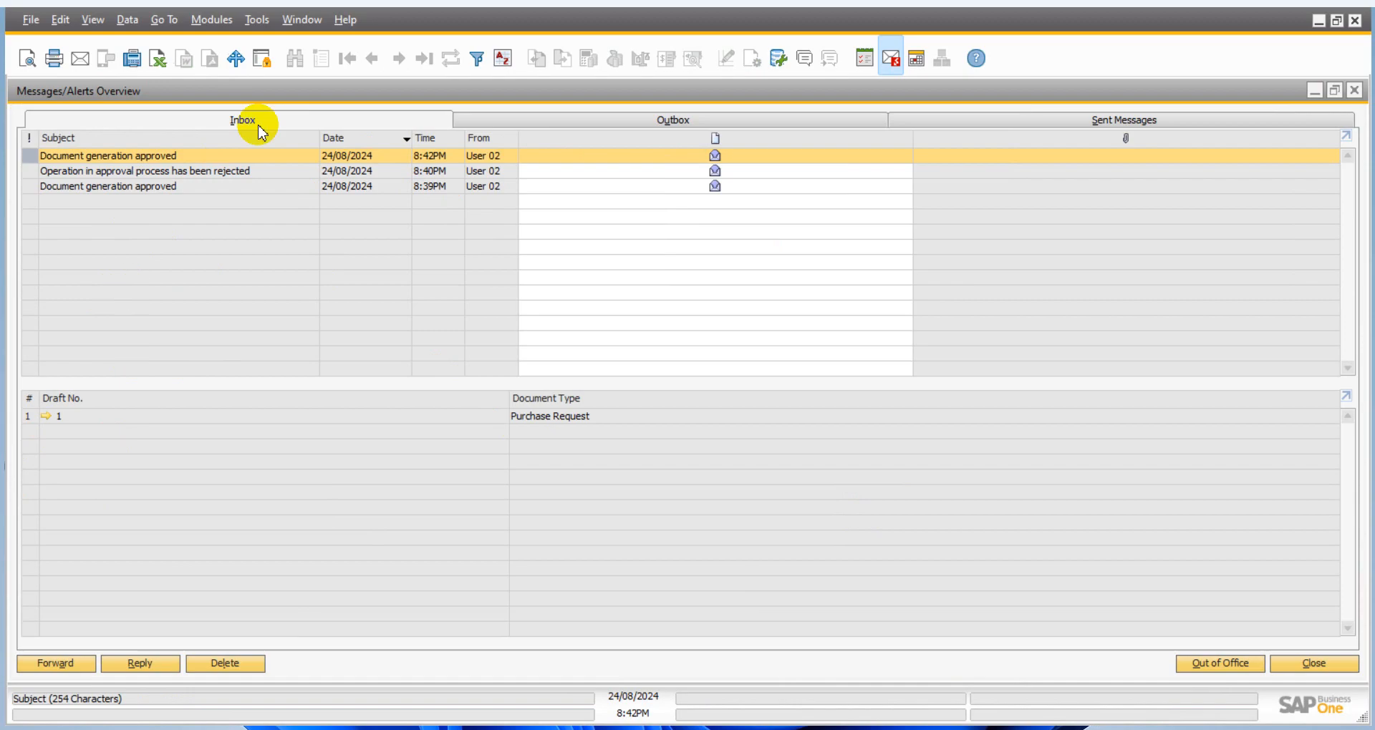
pyautogui.click(280, 92)
pyautogui.moveTo(280, 92); pyautogui.dragTo(716, 166)
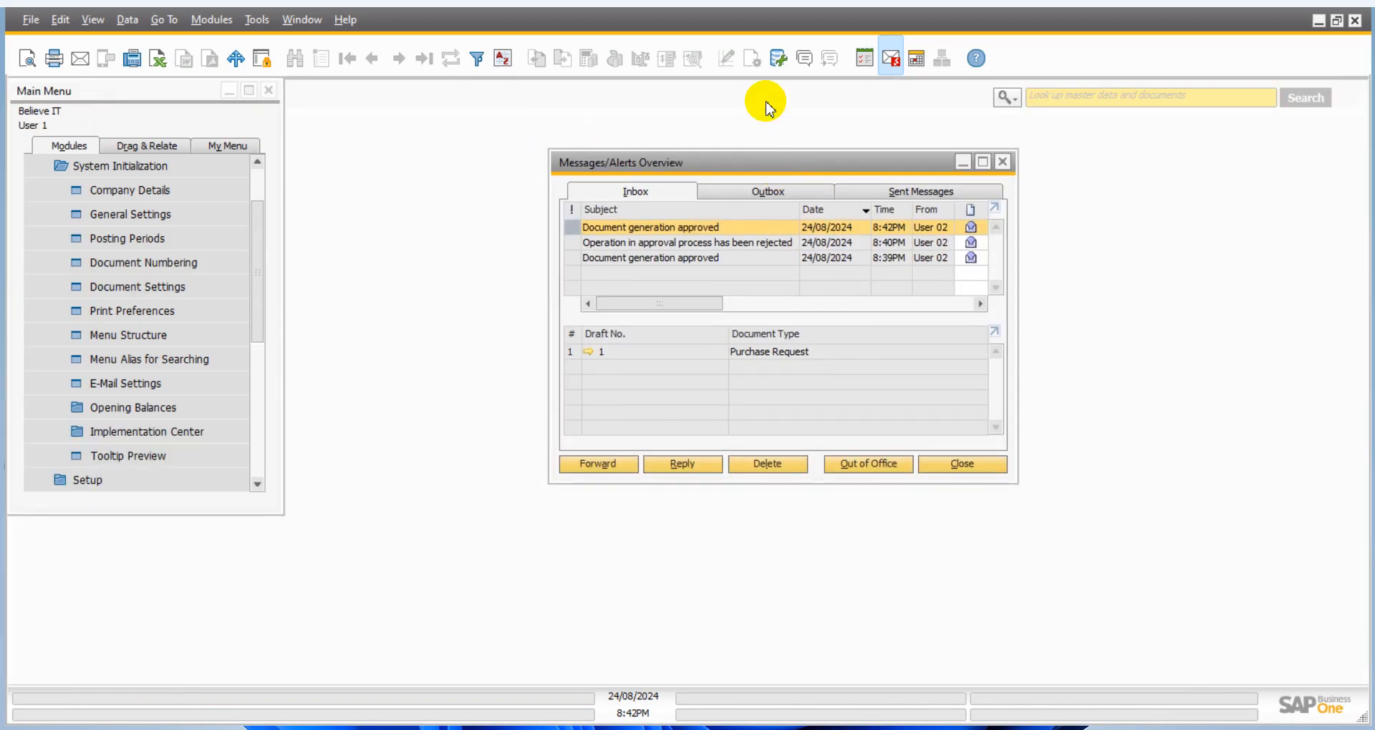
# - Open the approved purchase request draft from the message, add it as a document and display the added purchase request
pyautogui.doubleClick(590, 354)
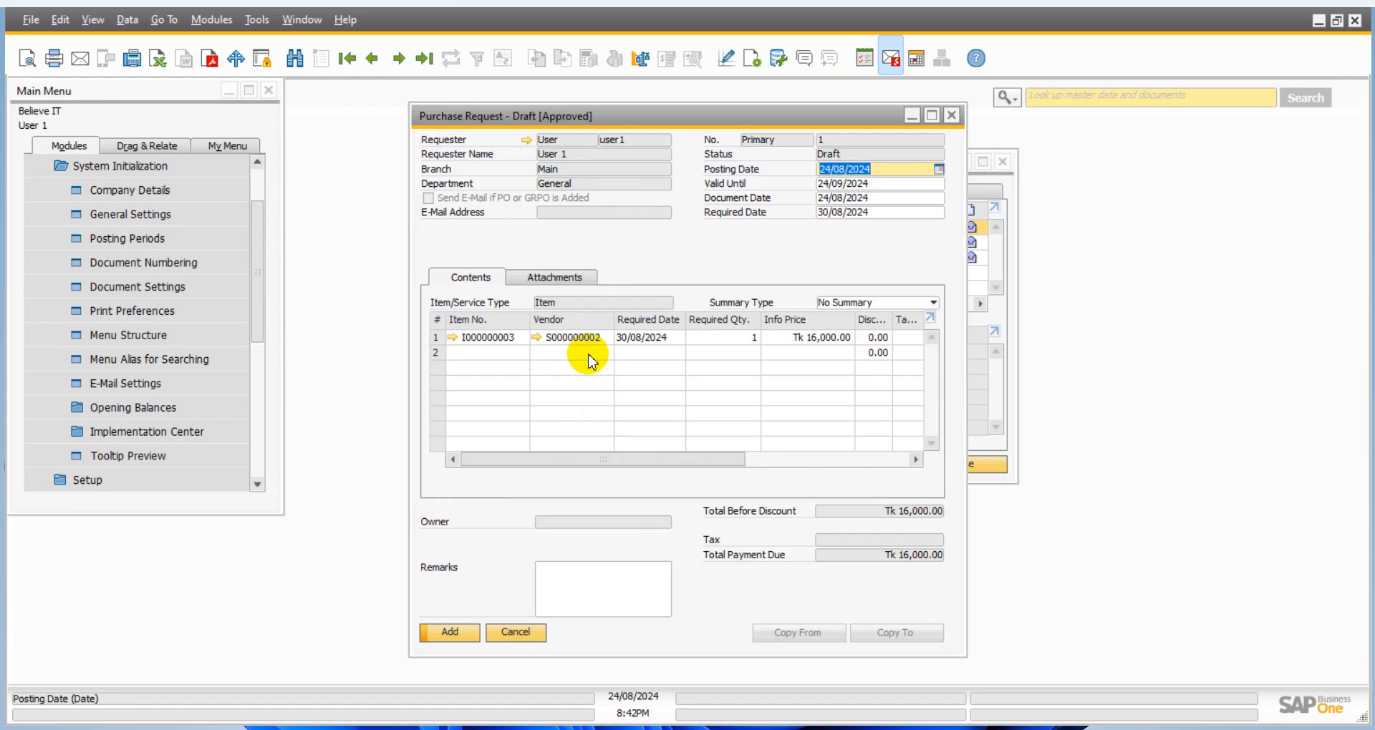
pyautogui.click(456, 632)
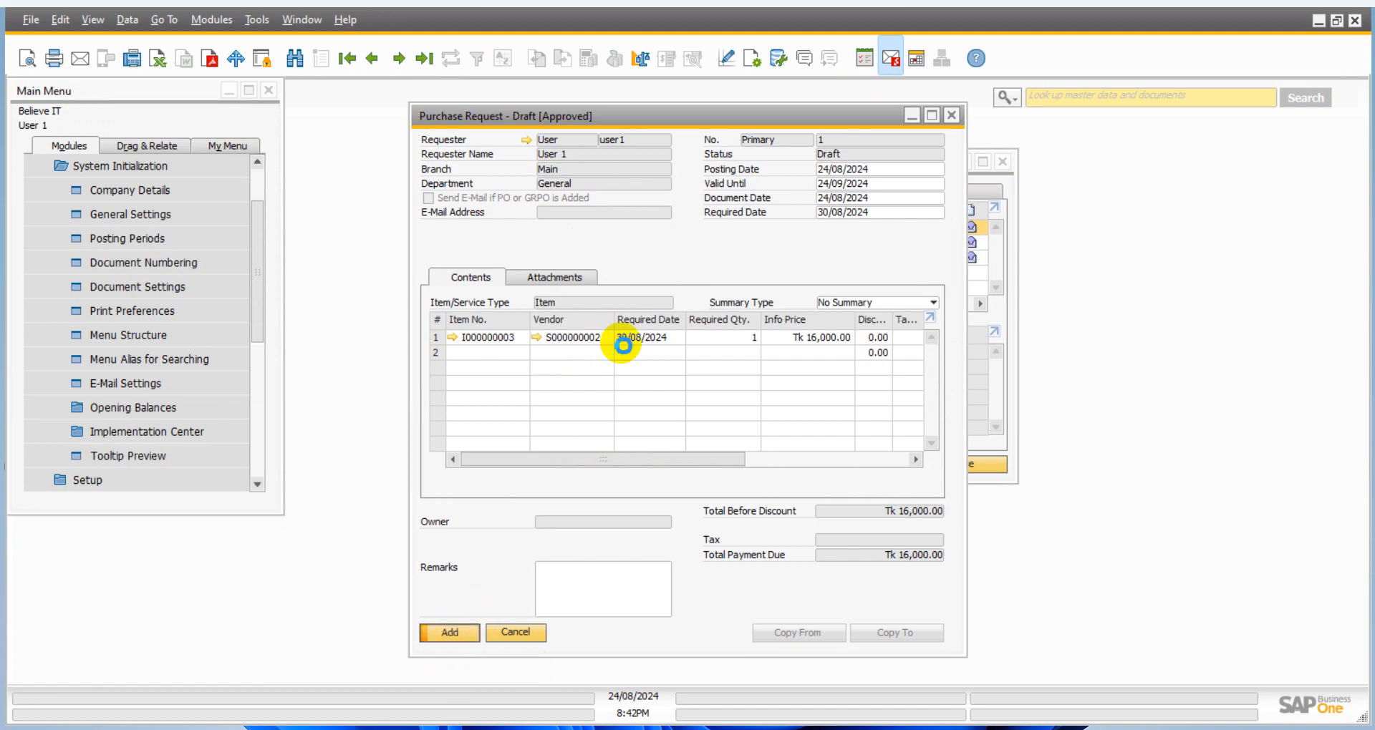
pyautogui.click(372, 59)
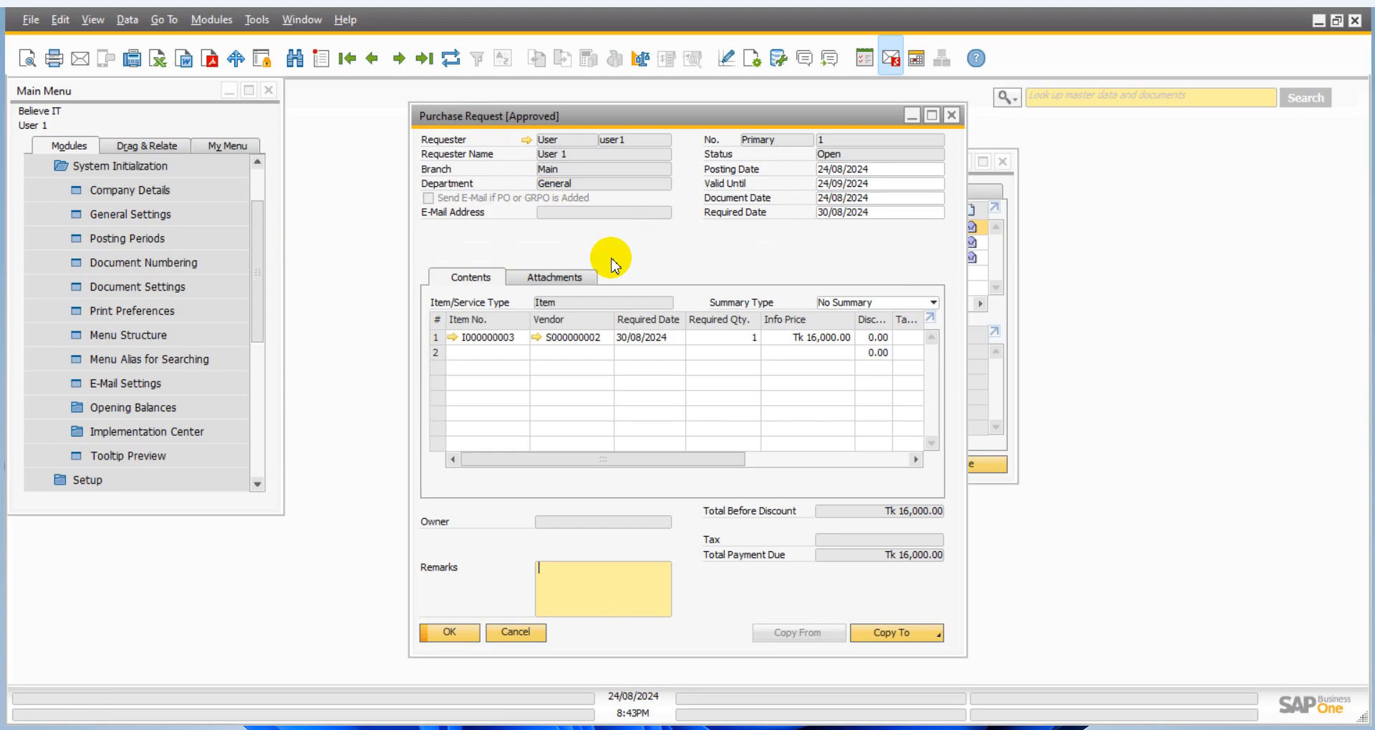
# - Collapse System Initialization and expand Approval Procedures under Administration in User 1's Main Menu
pyautogui.click(80, 166)
pyautogui.scroll(1, 177, 341)
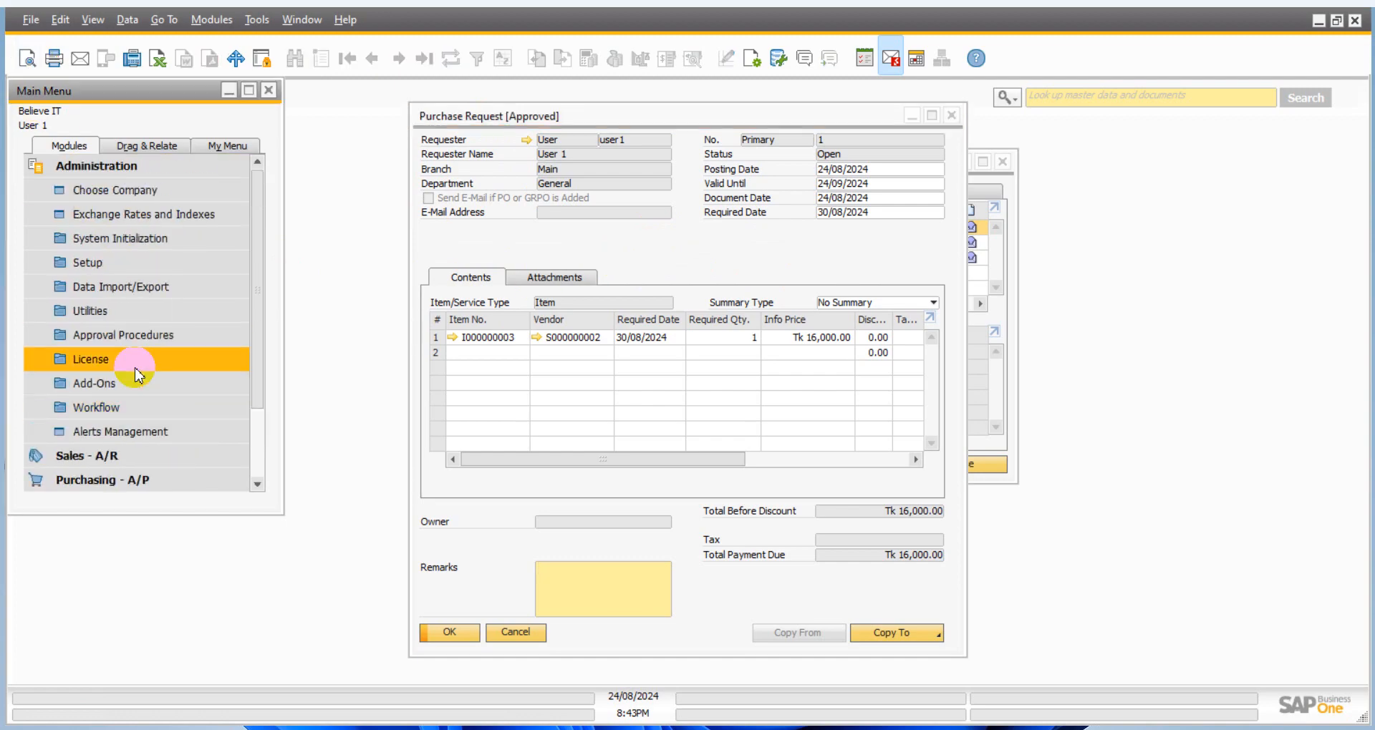
pyautogui.click(126, 335)
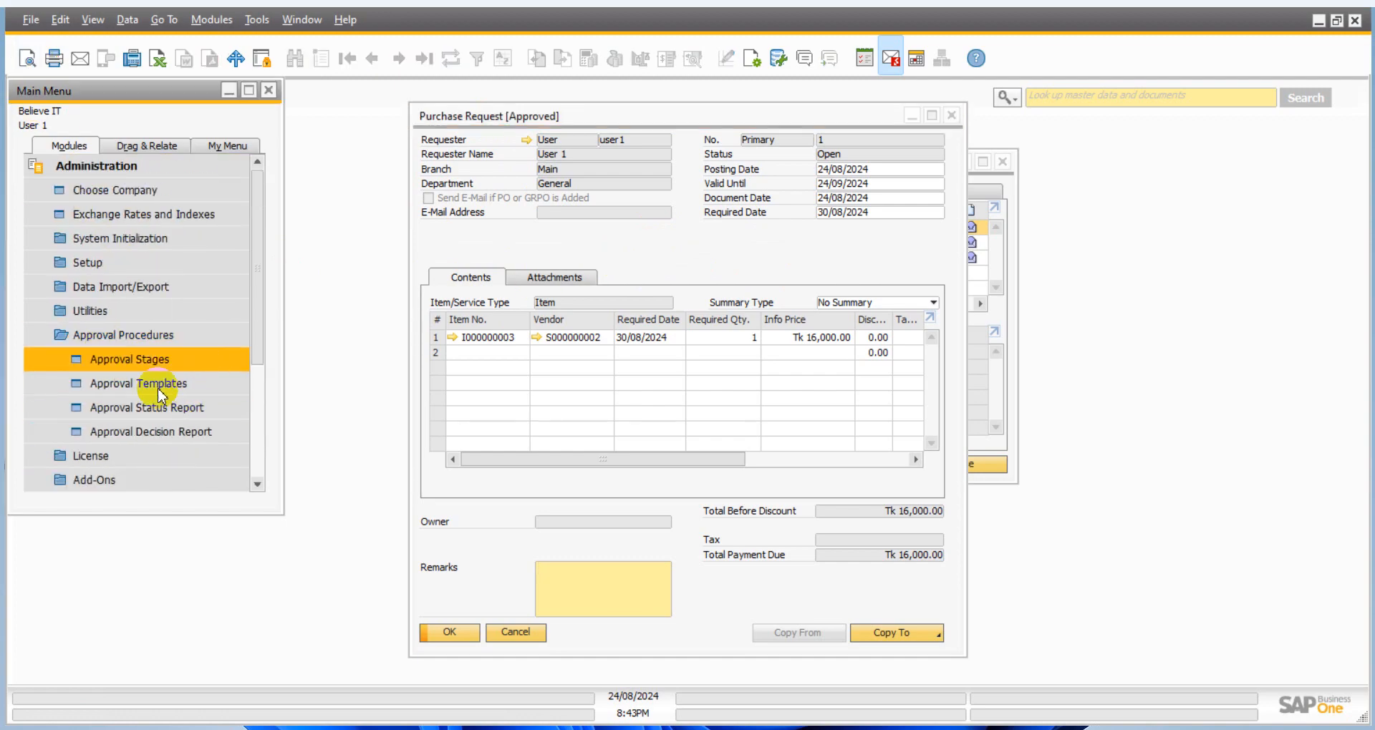